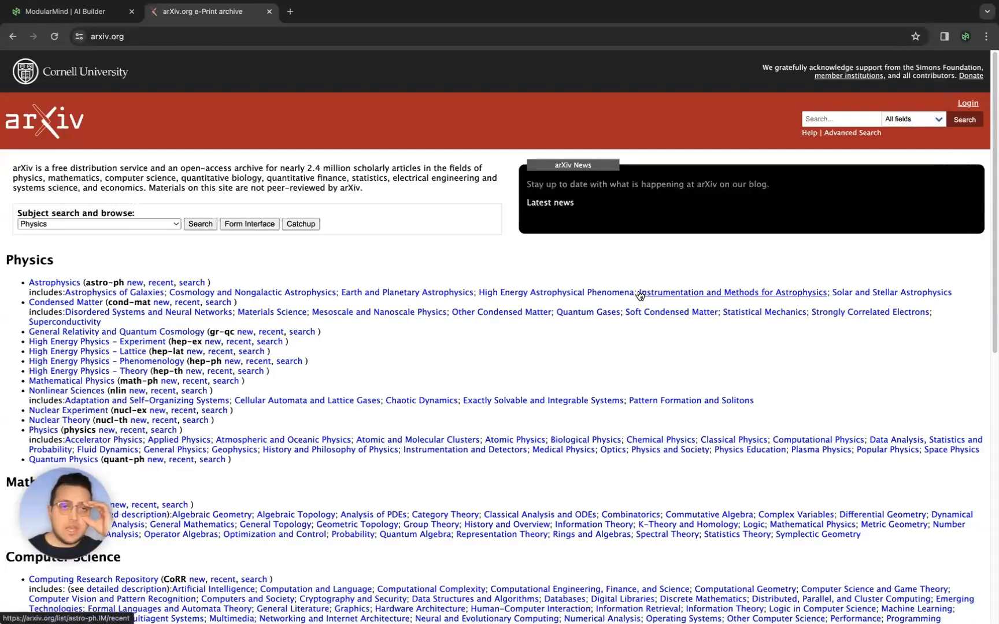
- Search arXiv for "retrieval augmented generation"
left_click(835, 118)
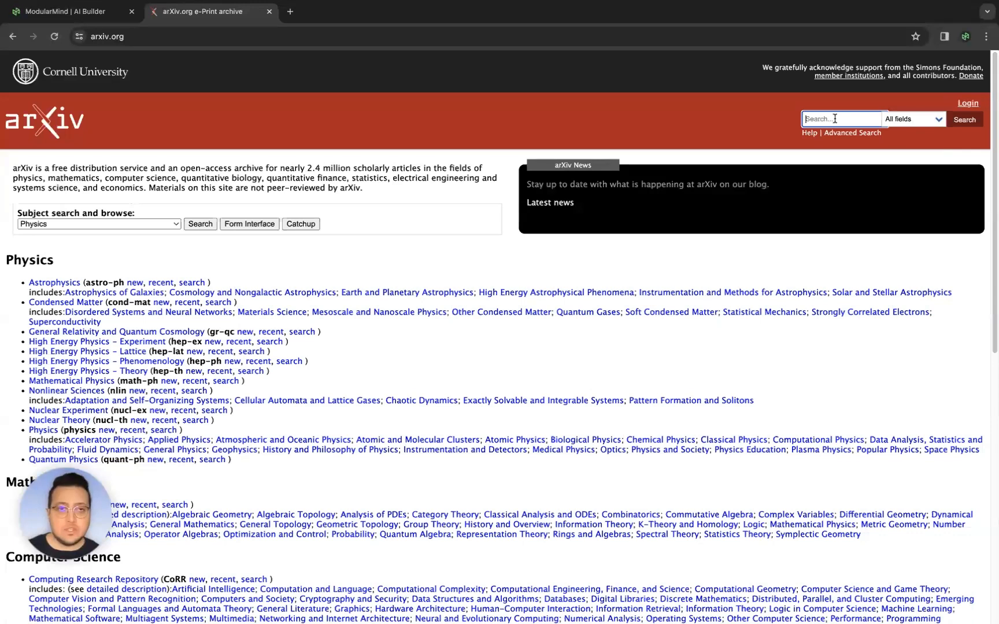
type("retrieval augmented generatio")
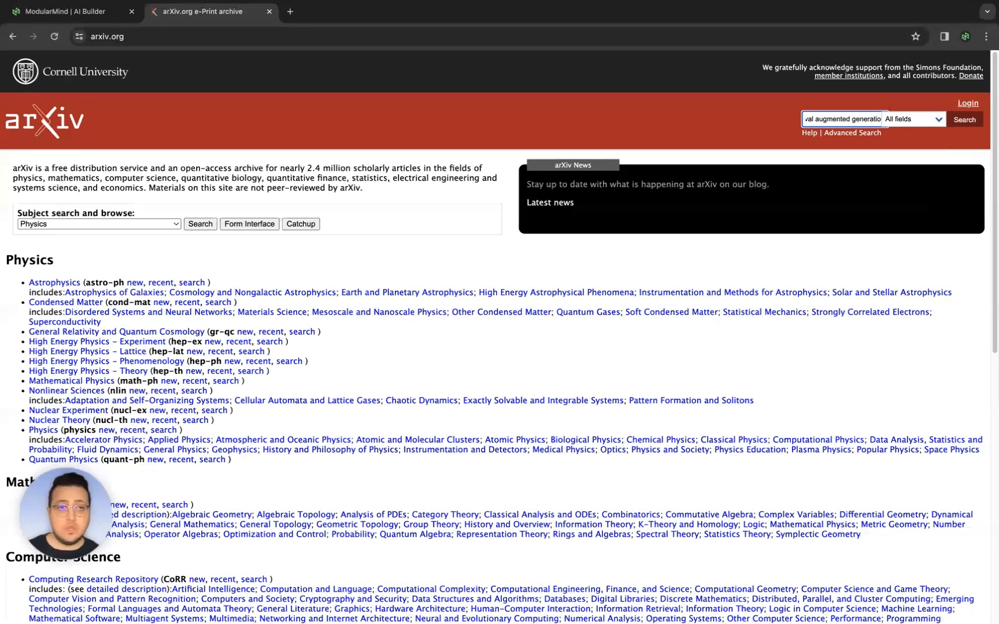
key("Return")
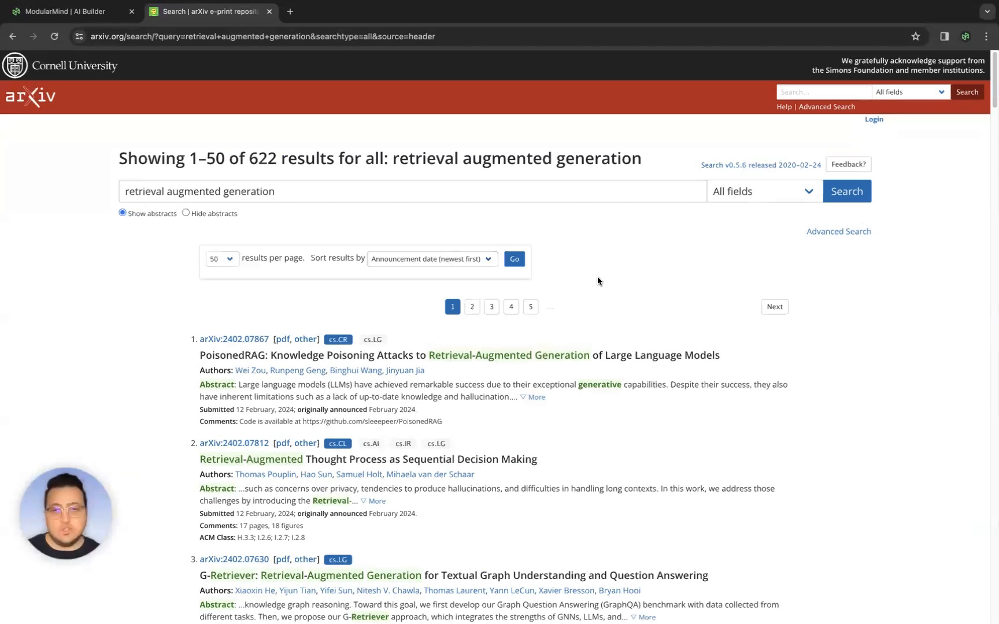
- Refine the search through Advanced Search to Computer Science papers only and rerun it
scroll(611, 258, "down", 10)
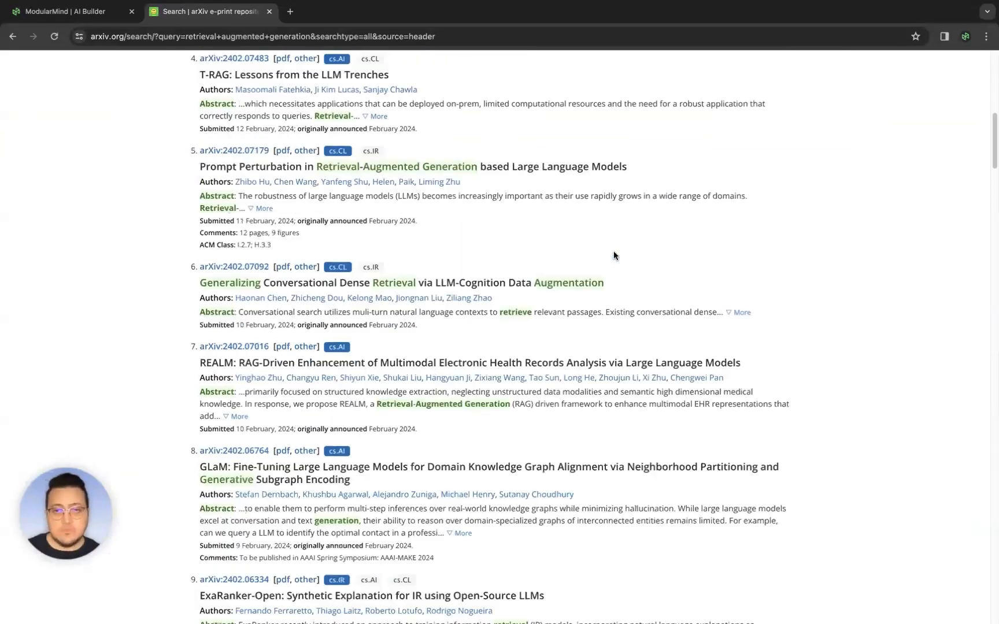
scroll(613, 256, "down", 6)
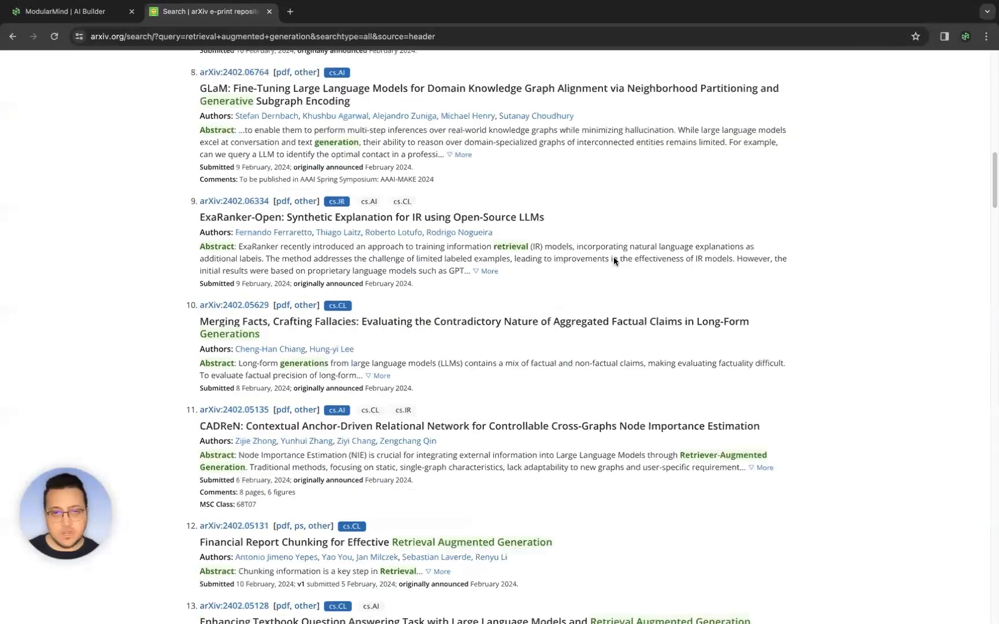
scroll(613, 257, "up", 16)
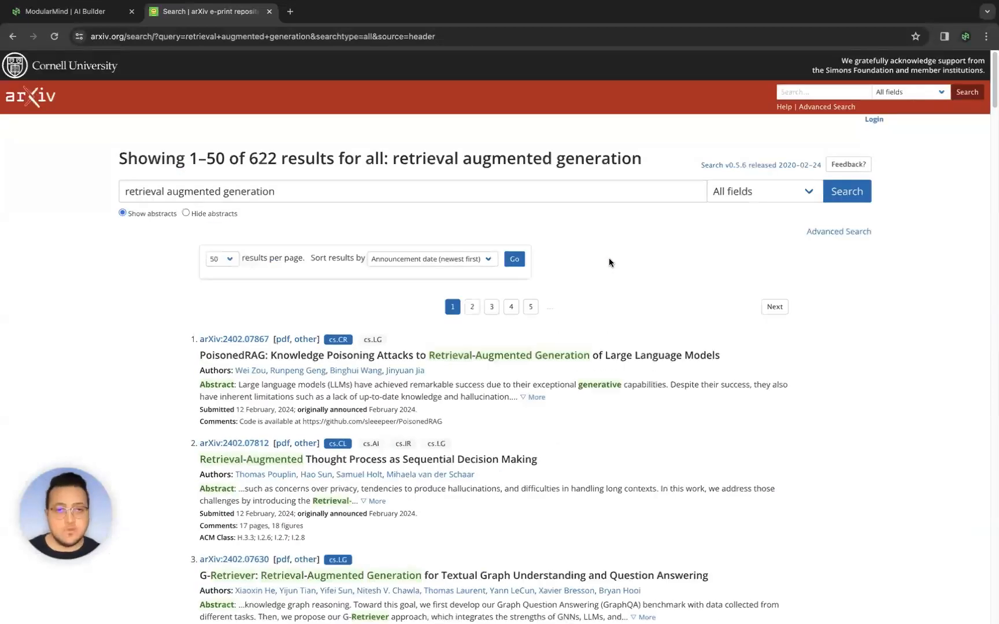
left_click(829, 232)
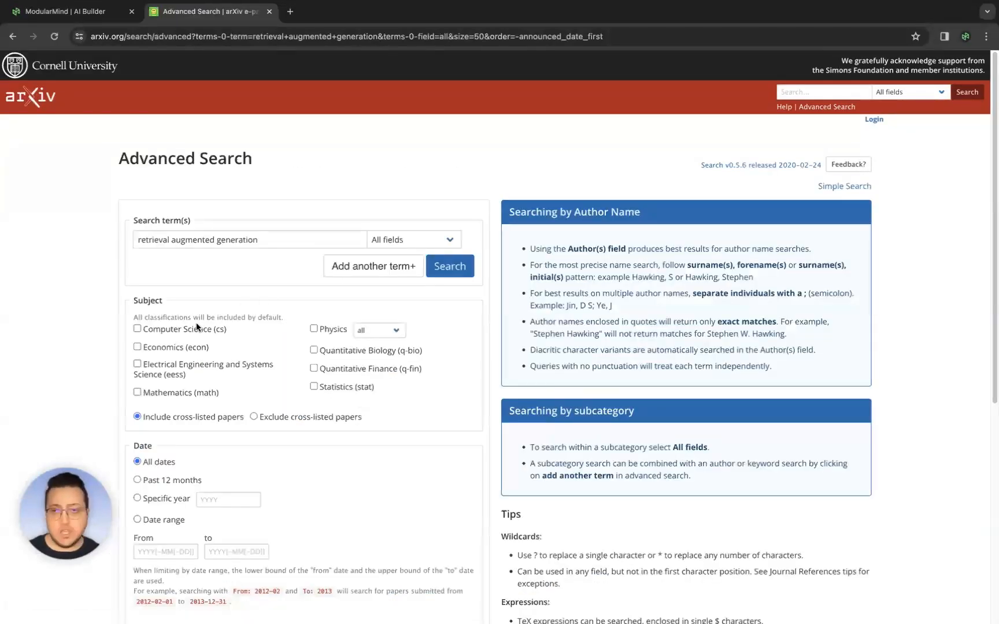
left_click(161, 330)
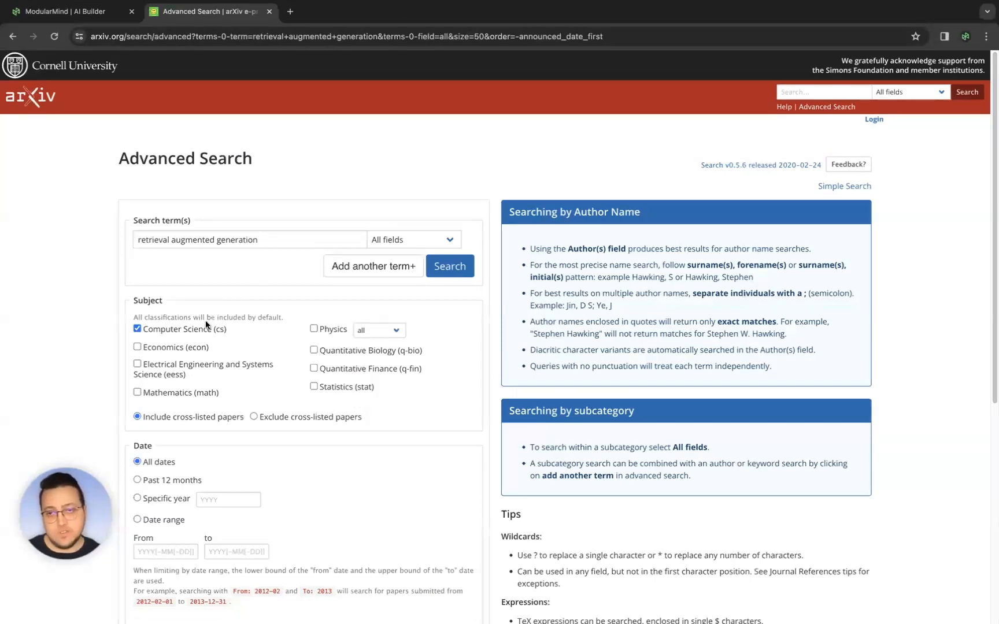
left_click(468, 277)
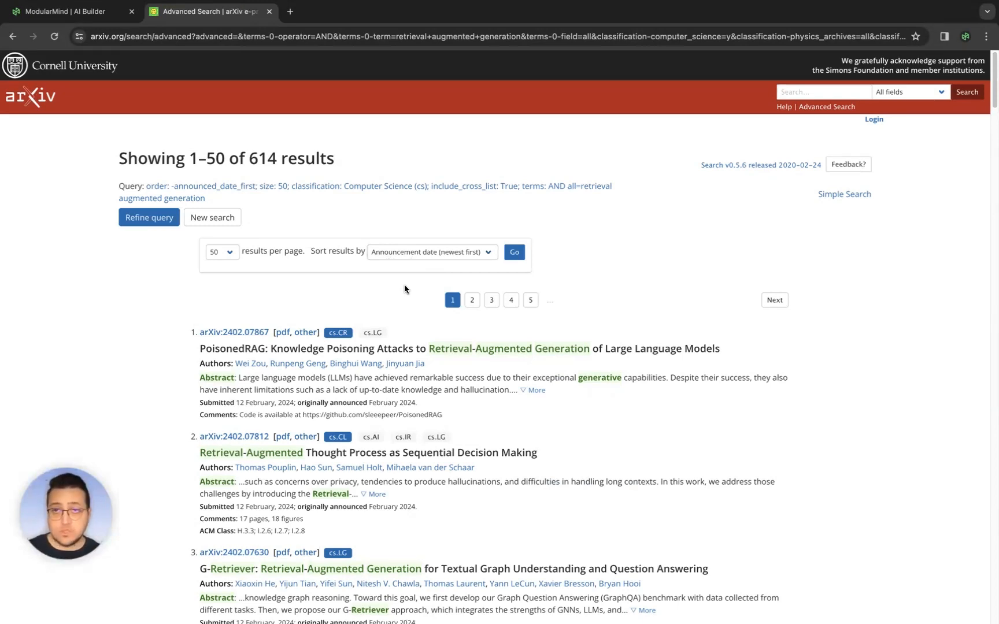
- Select and copy the full URL of the filtered search results
scroll(411, 327, "down", 6)
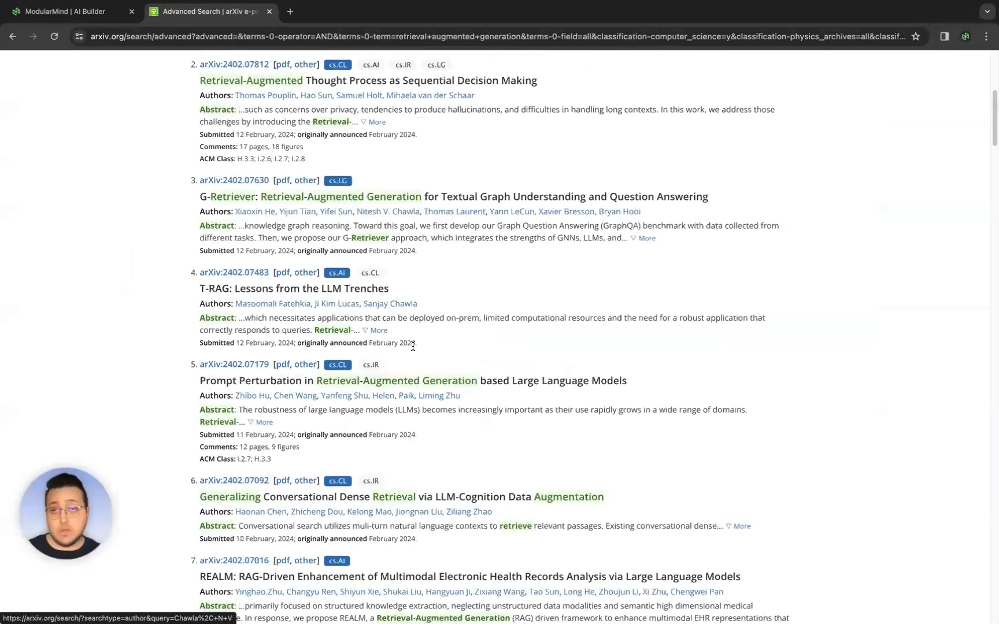
scroll(456, 337, "down", 10)
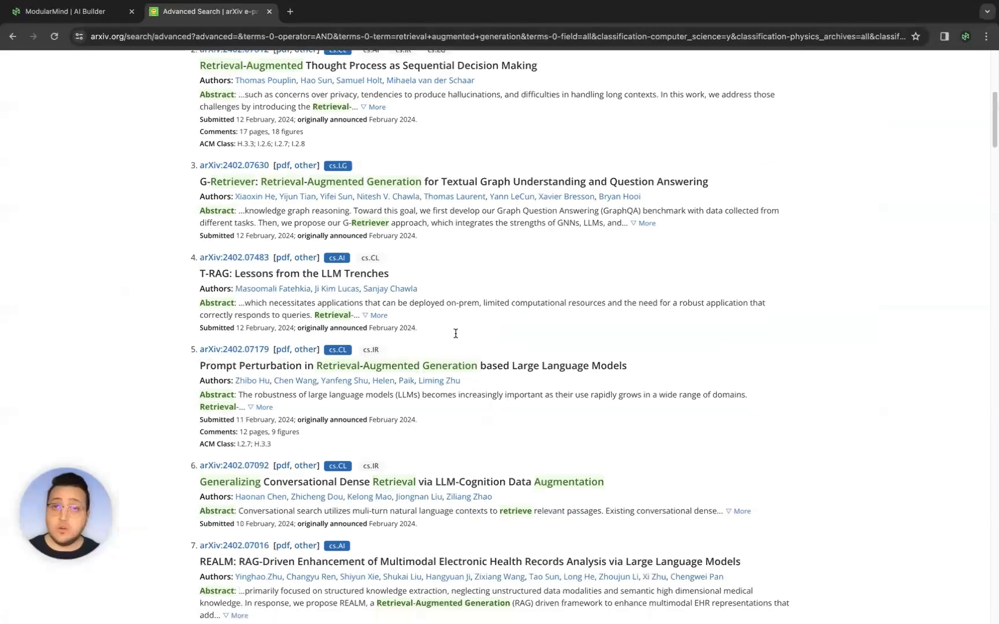
scroll(456, 337, "up", 10)
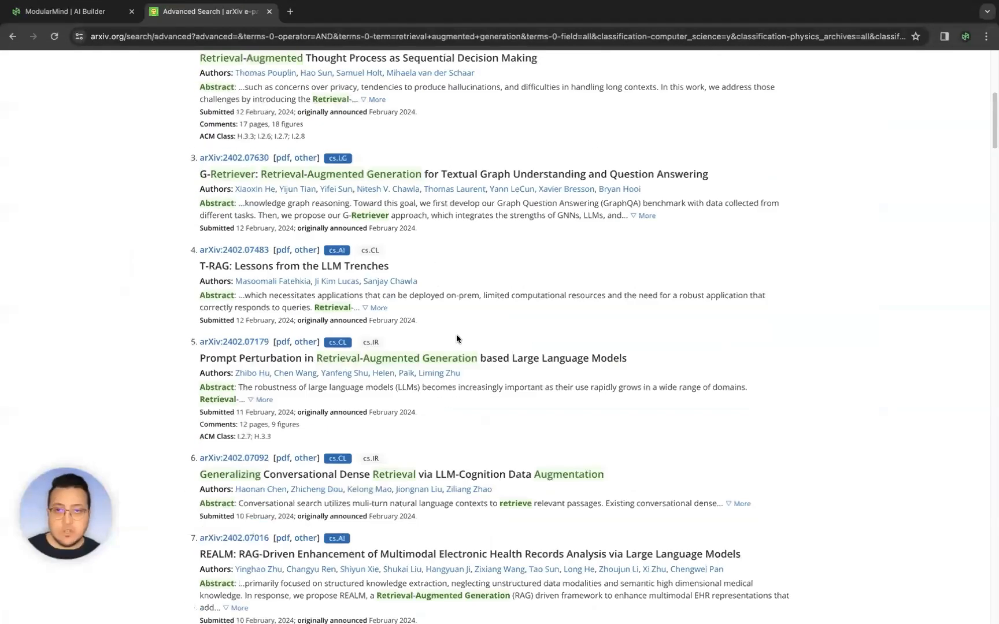
scroll(431, 301, "up", 6)
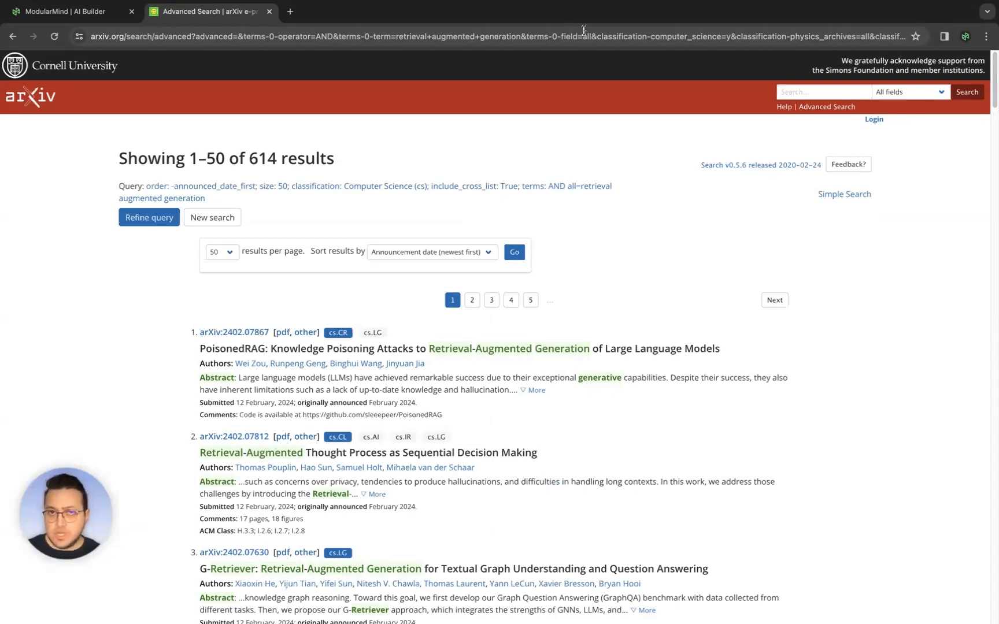
left_click(245, 32)
double_click(174, 36)
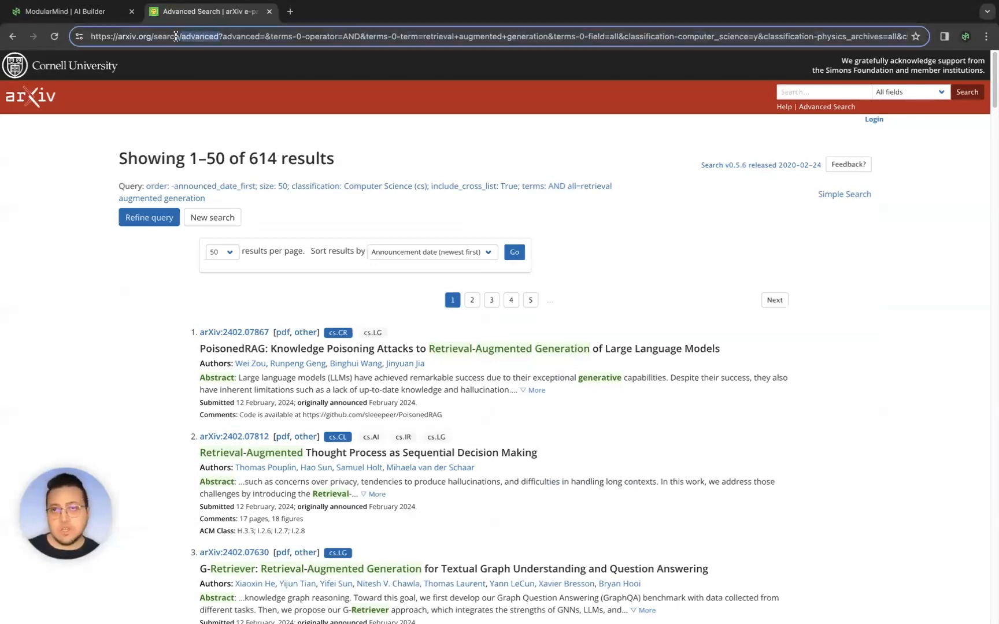
double_click(238, 36)
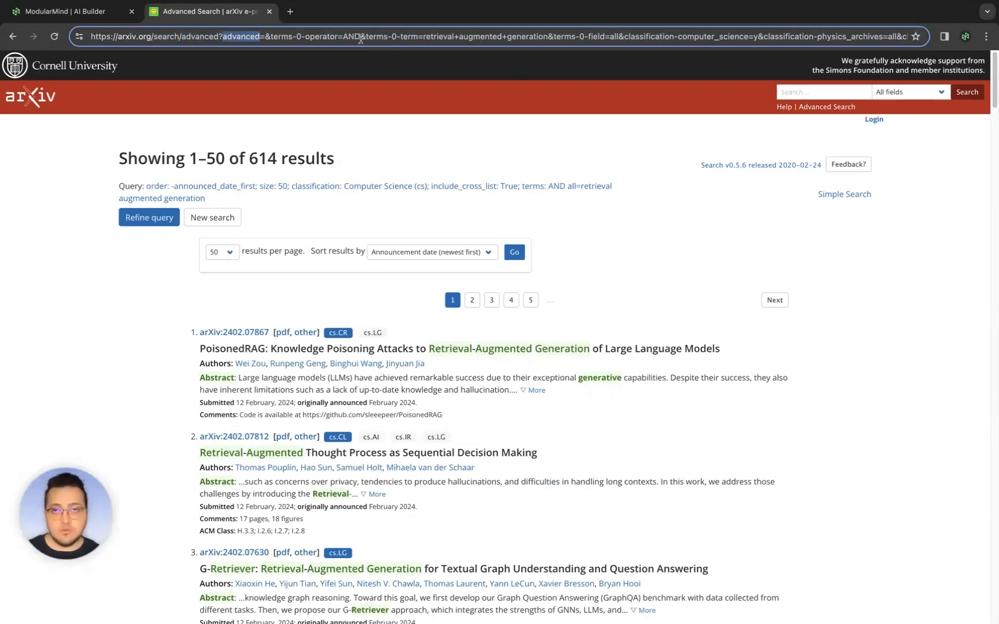
left_click_drag(424, 36, 547, 36)
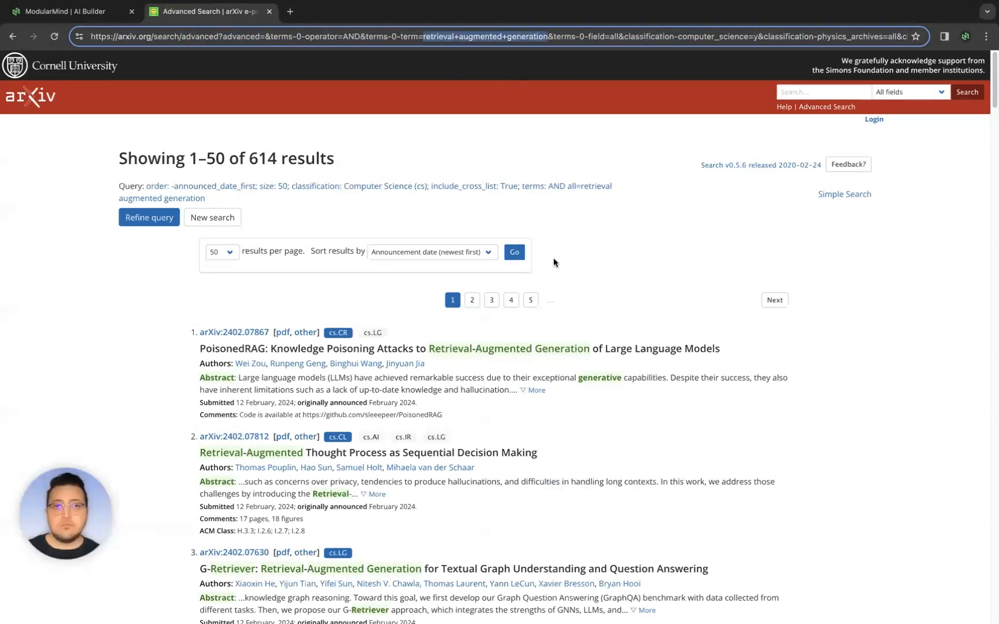
left_click(615, 34)
key("alt+shift+Right")
key("alt+shift+Right")
key("alt+shift+Right")
key("alt+shift+Right")
key("alt+shift+Right")
key("alt+shift+Right")
key("alt+shift+Right")
key("alt+shift+Right")
key("alt+shift+Right")
key("alt+shift+Right")
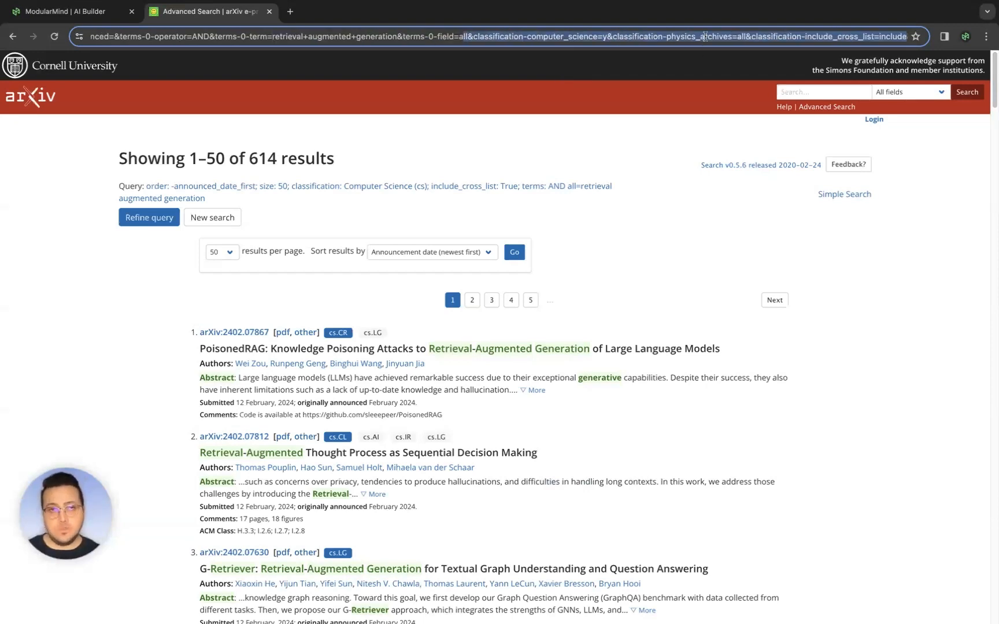
left_click(704, 36)
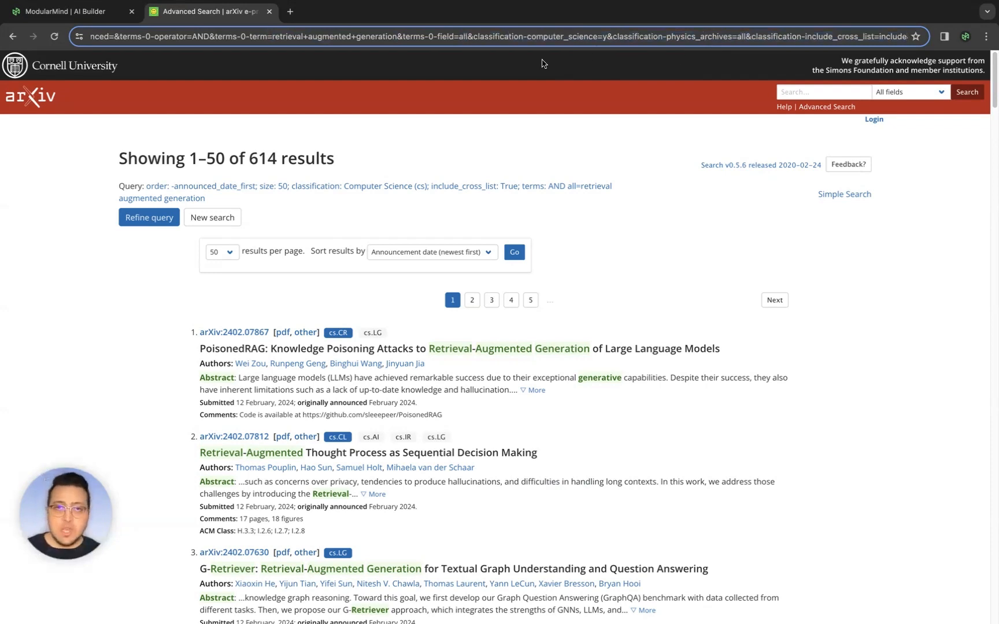
triple_click(528, 39)
key("ctrl+c")
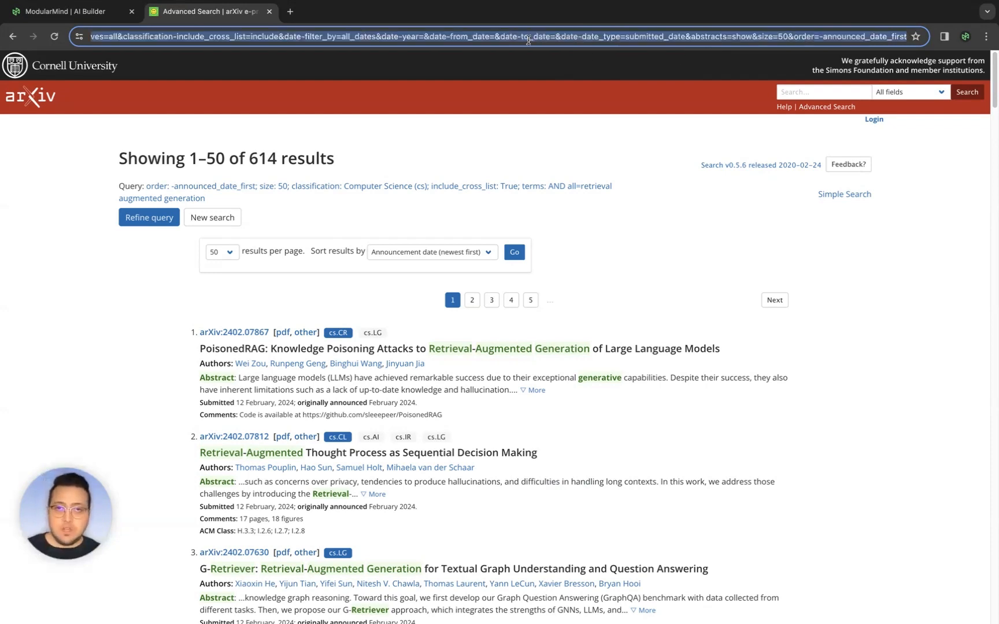
- Open the copied results URL in a new tab to check it and close that tab
left_click(290, 12)
key("ctrl+v")
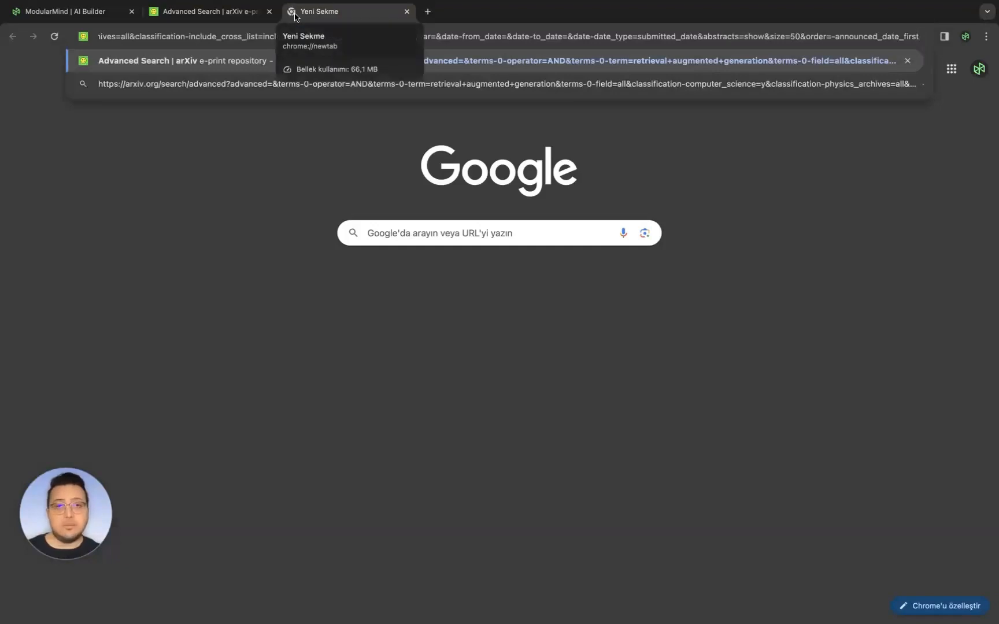
key("Return")
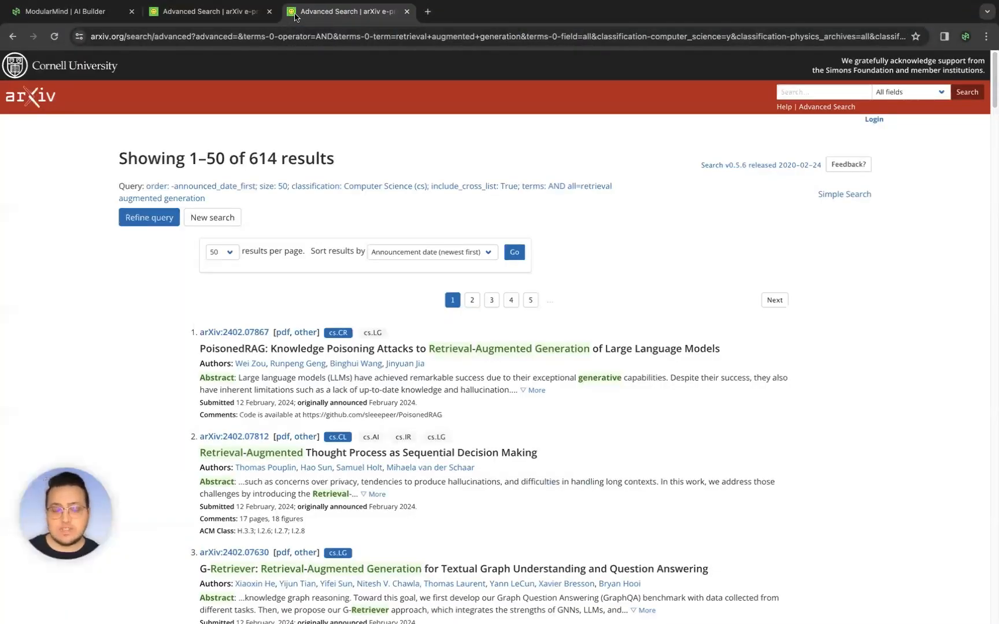
scroll(412, 245, "down", 1)
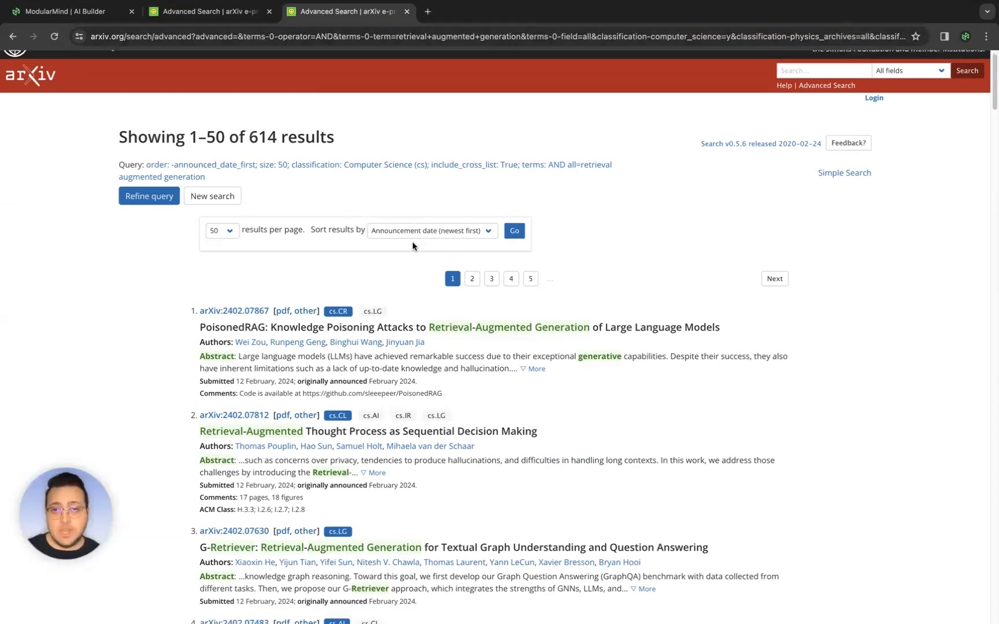
scroll(412, 242, "down", 10)
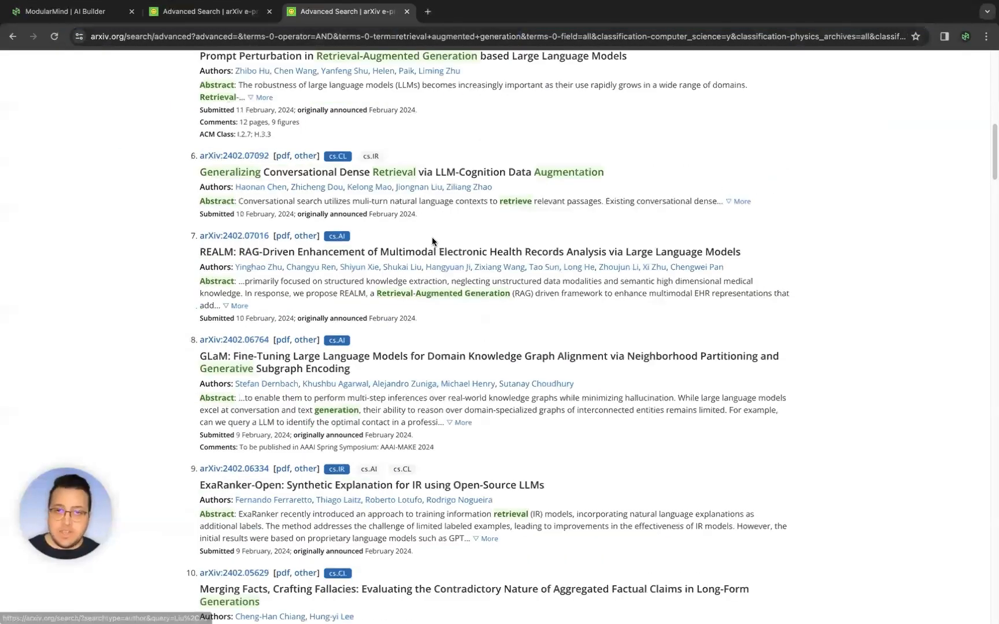
scroll(432, 237, "up", 9)
scroll(435, 237, "up", 3)
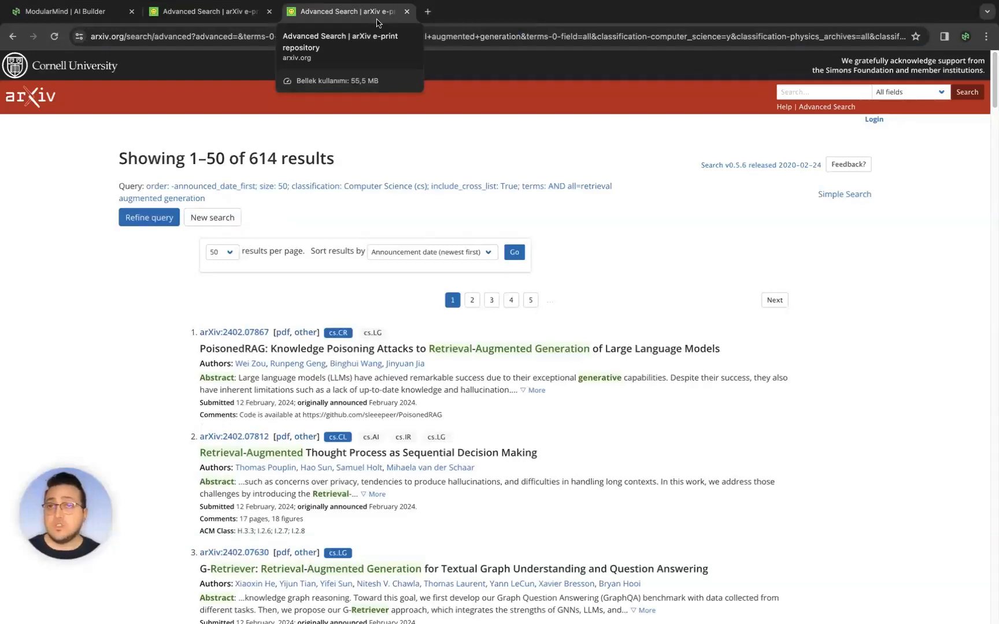
key("super+w")
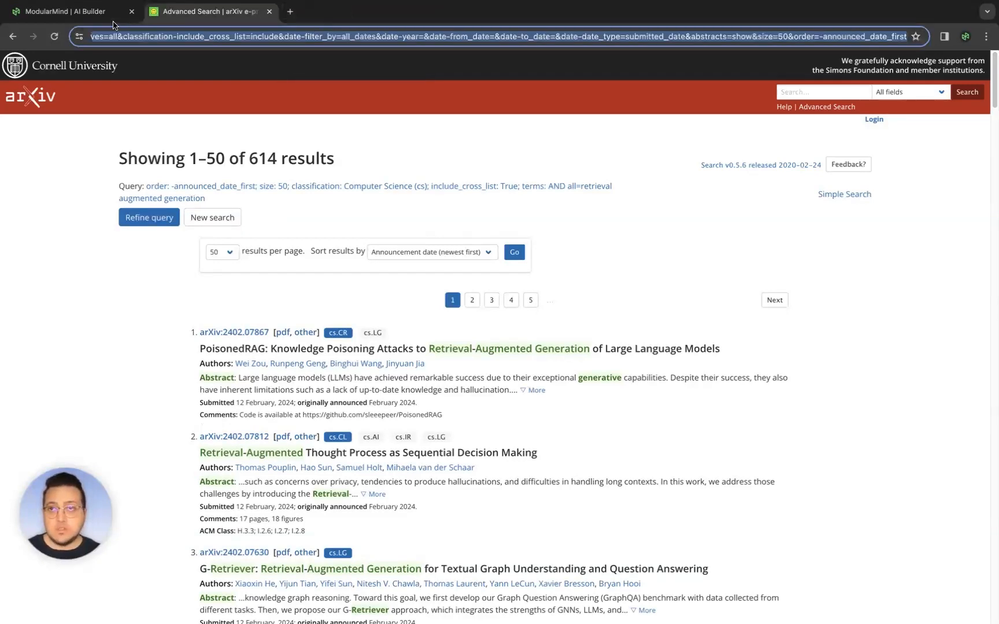
- Switch to the ModularMind board and add a new prompt to the canvas
left_click(102, 14)
right_click(224, 212)
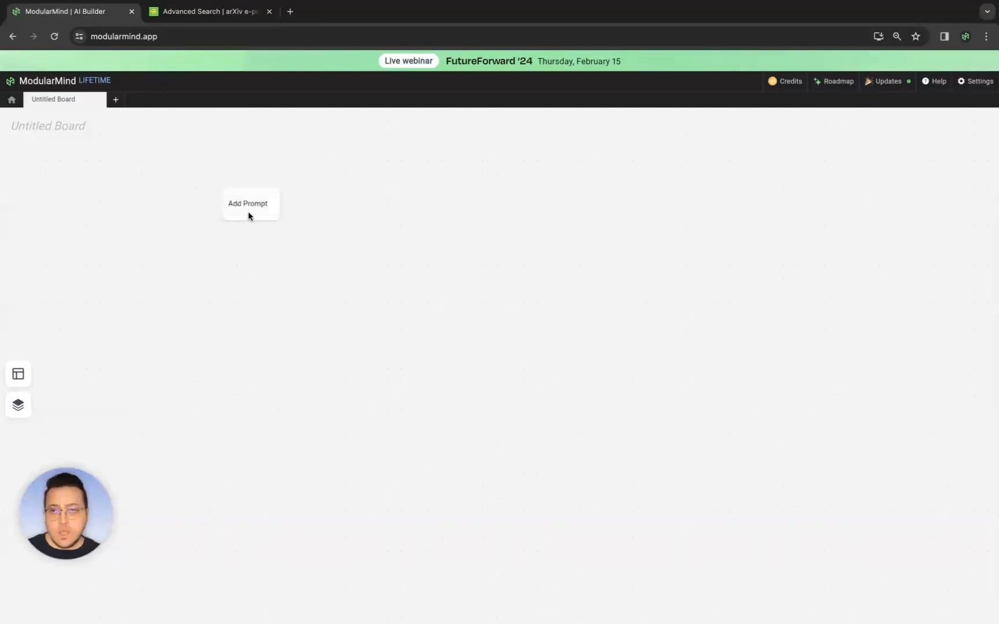
left_click(241, 203)
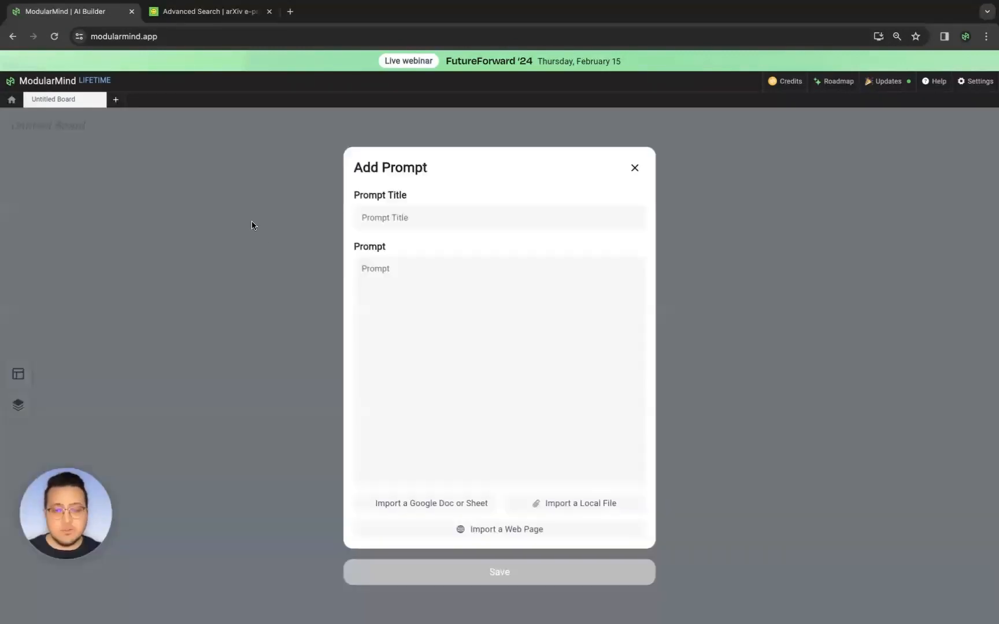
- Write "Here is the results on arxiv.org:" in the prompt and paste the search URL below it
left_click(374, 263)
type("Here is ")
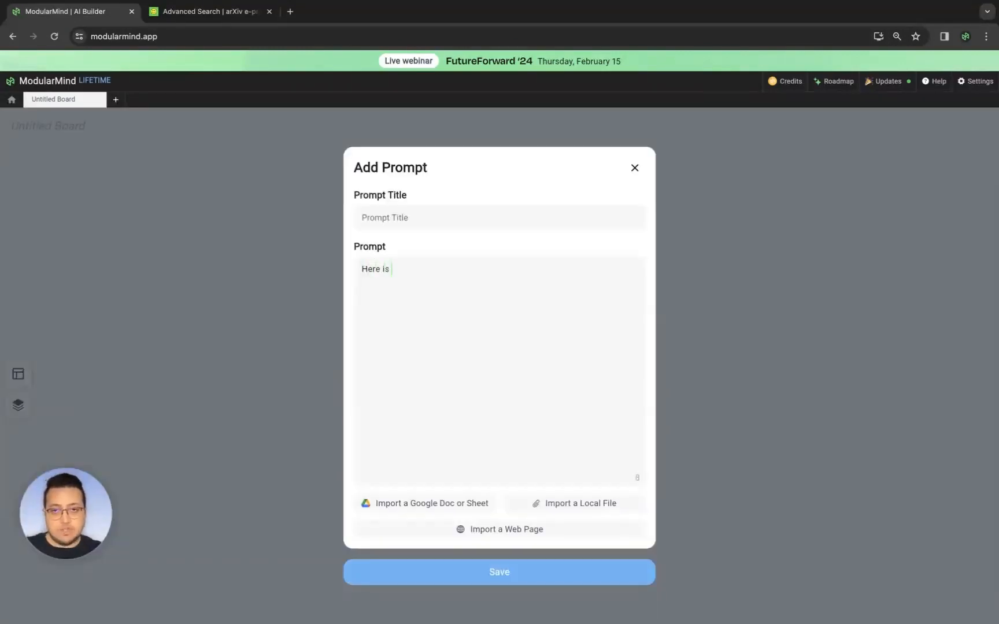
type("the res")
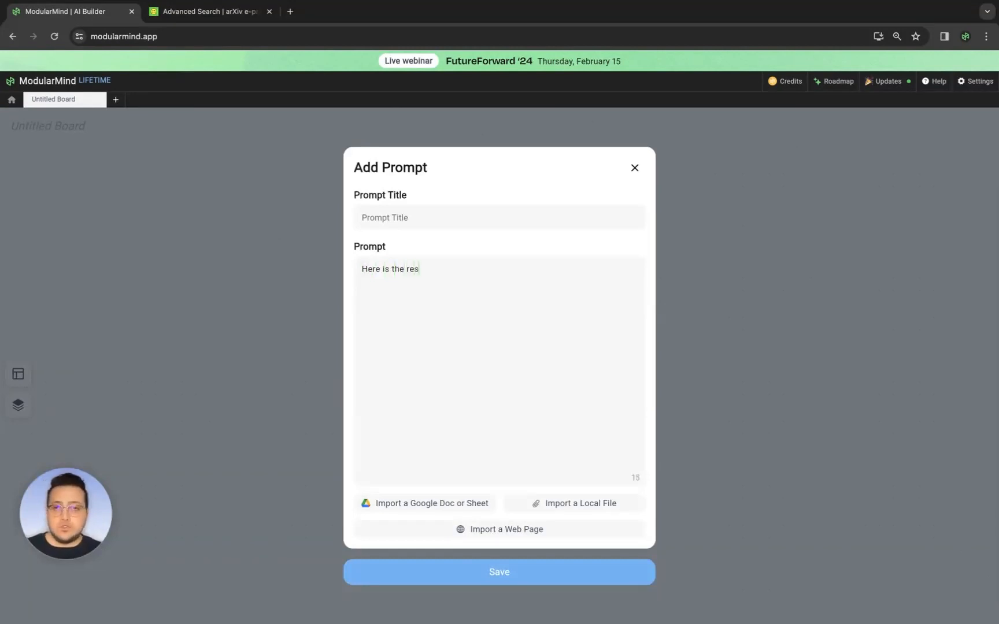
type("ults on arxiv.org:")
key("Return")
key("ctrl+v")
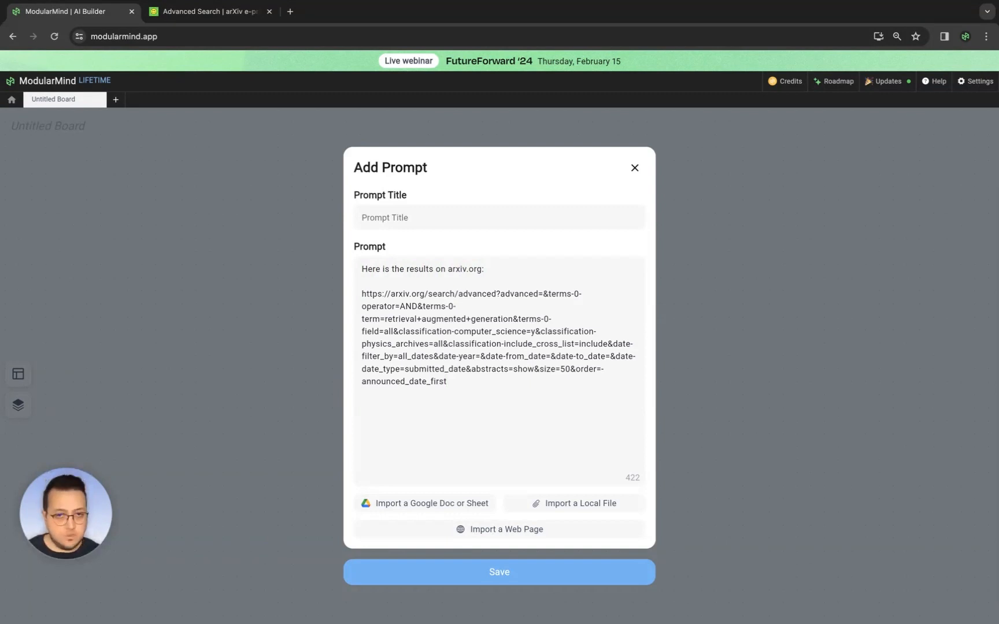
- Add the line "I want you to write the titles of the articles and names of their writers" below the URL and save the prompt
type("I want you")
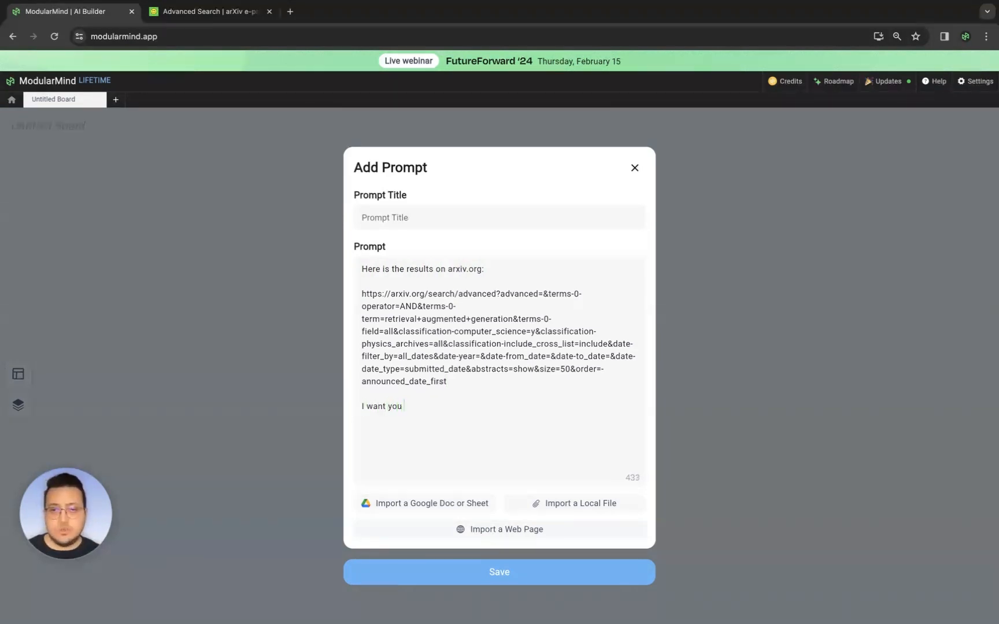
type(" to write the names")
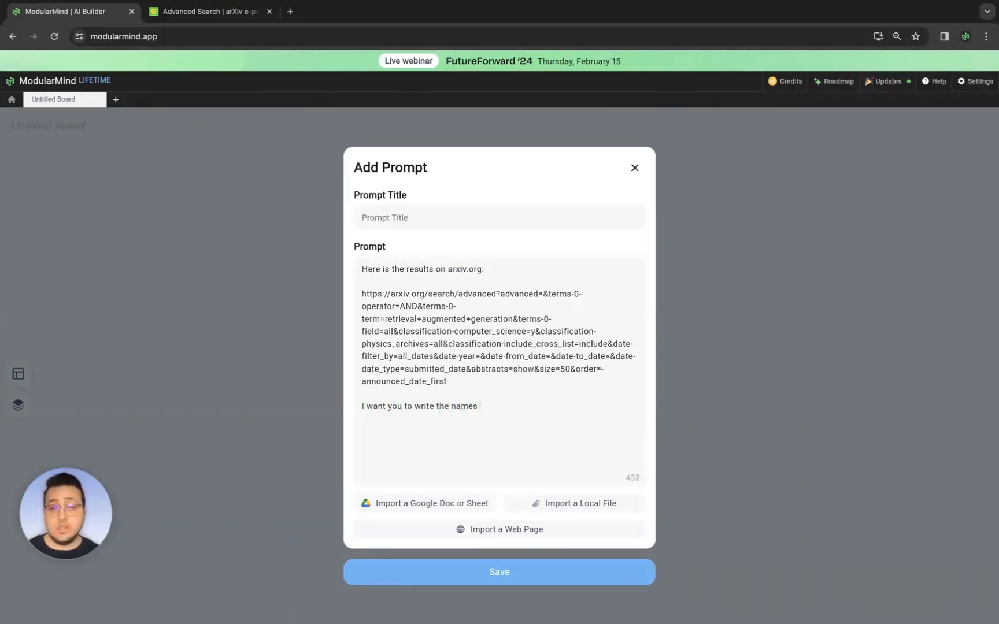
key("BackSpace")
key("BackSpace")
key("BackSpace")
key("BackSpace")
key("BackSpace")
type("titles ")
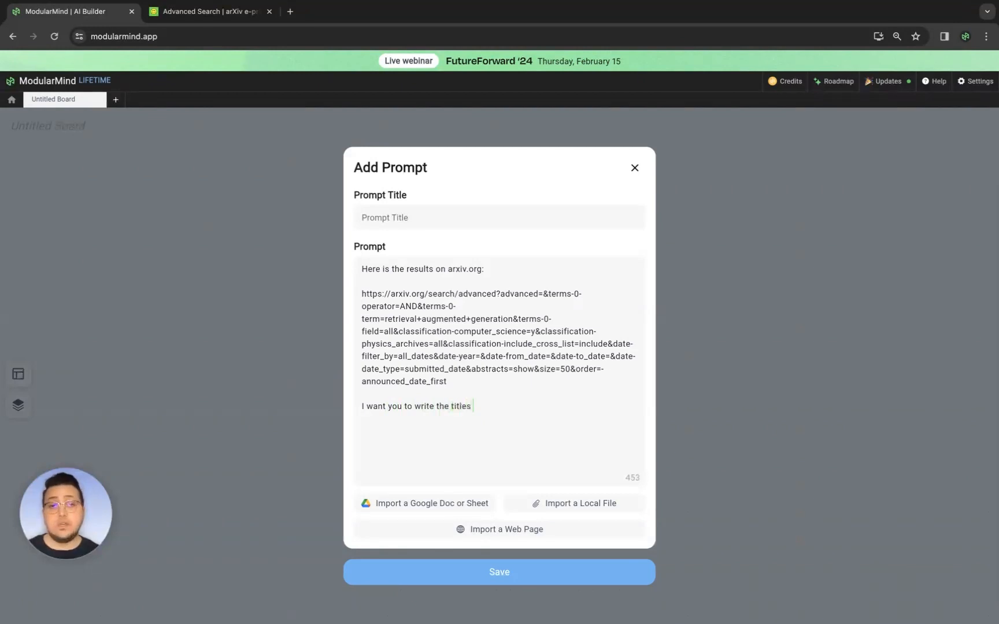
type("of the articles and ")
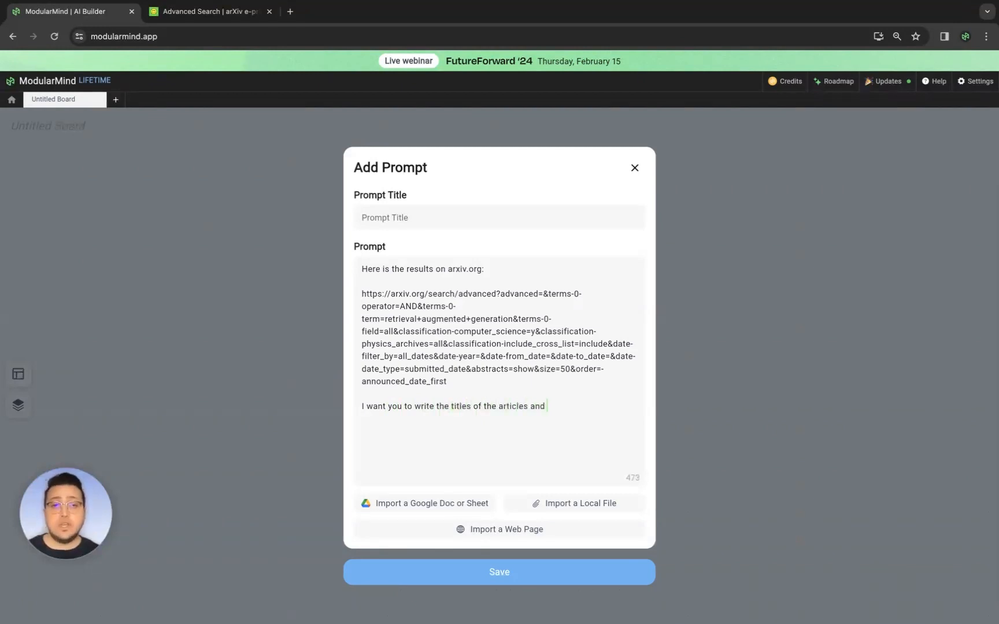
type("names of the")
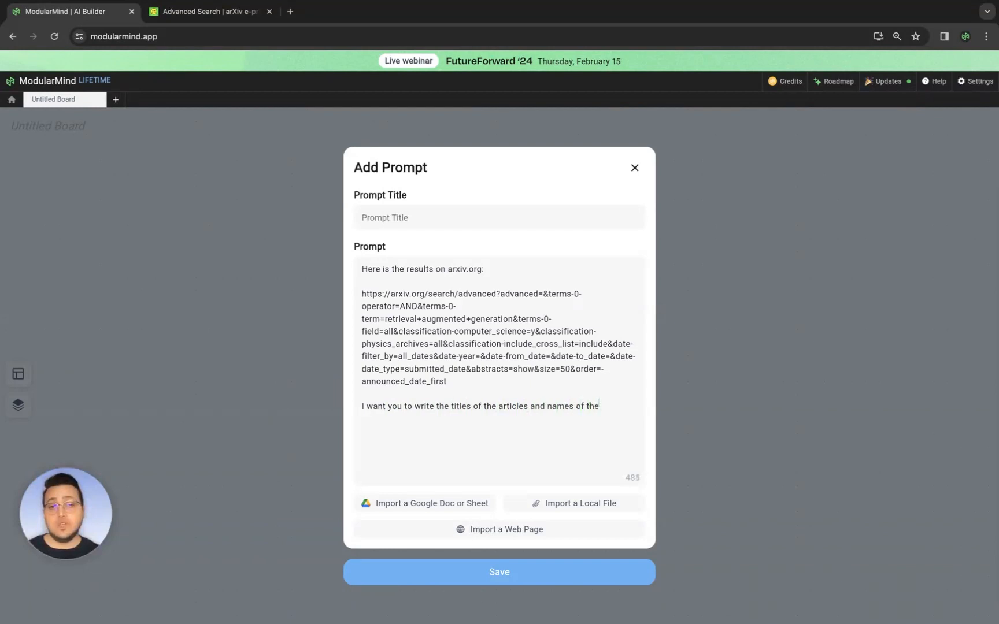
type("ir writers.")
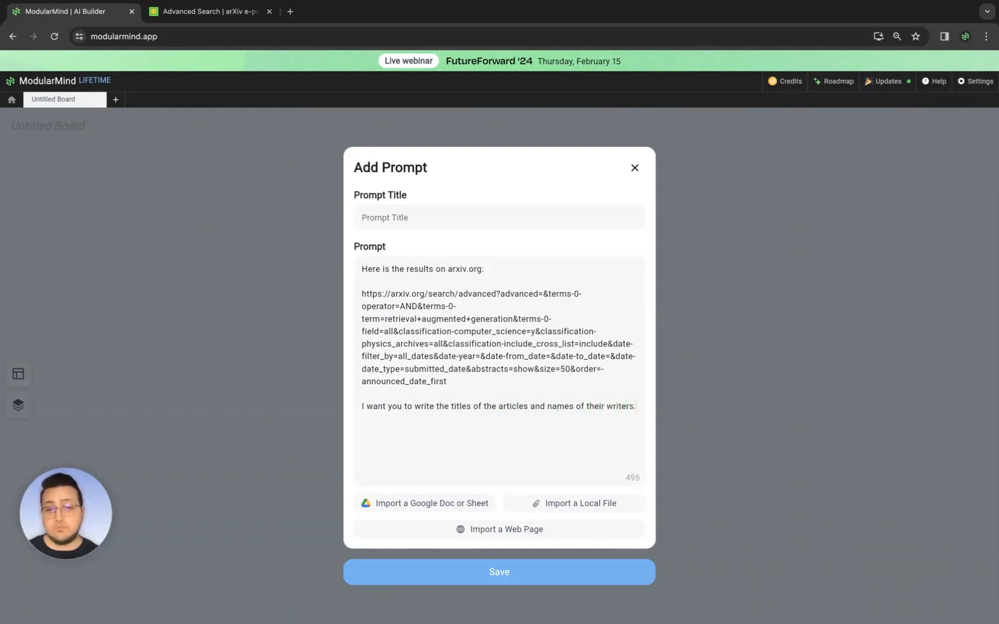
left_click(469, 573)
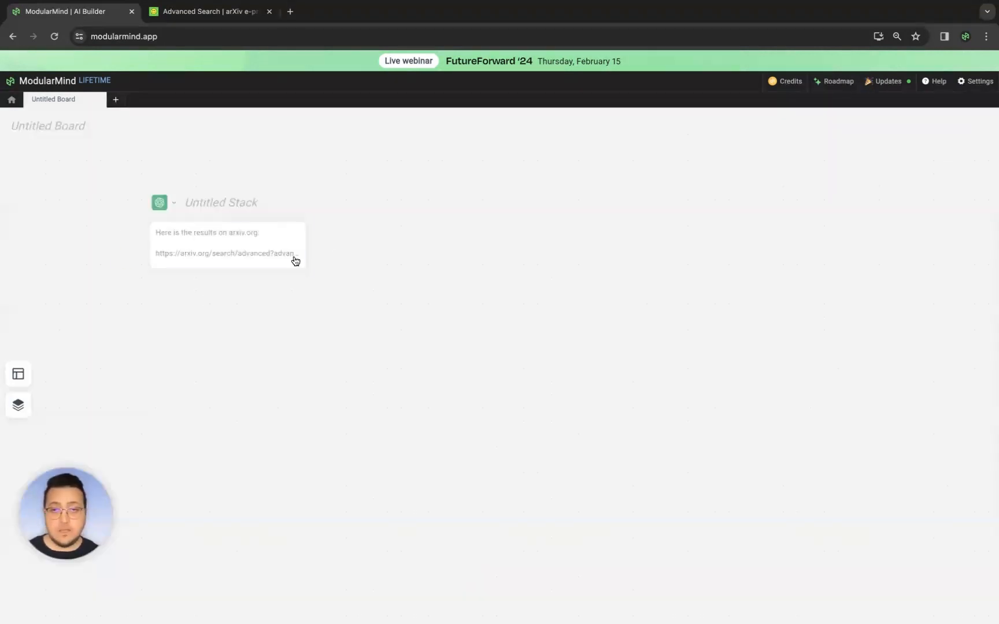
left_click(183, 228)
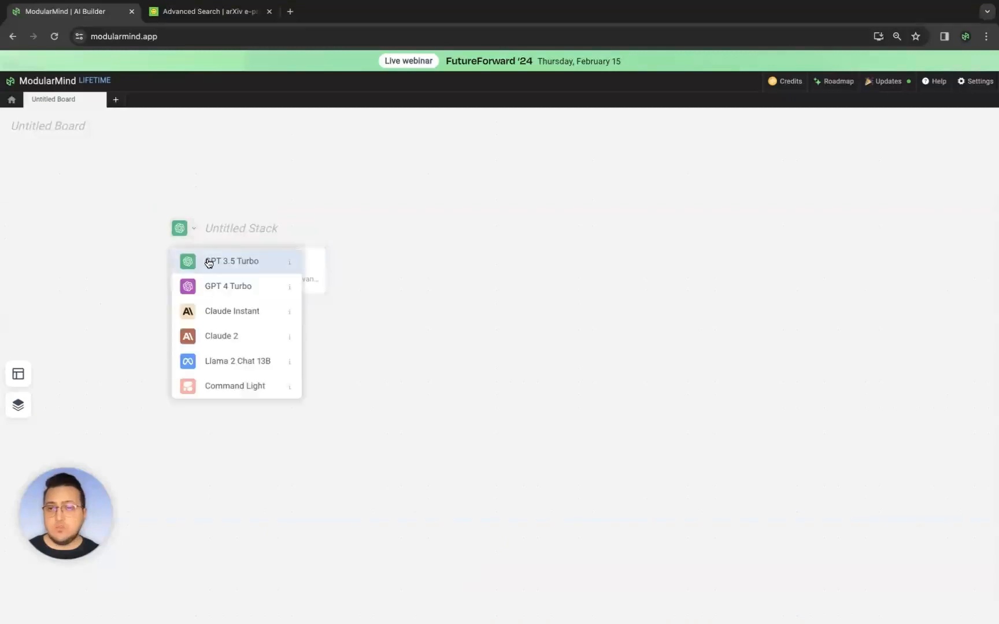
left_click(226, 221)
left_click(229, 224)
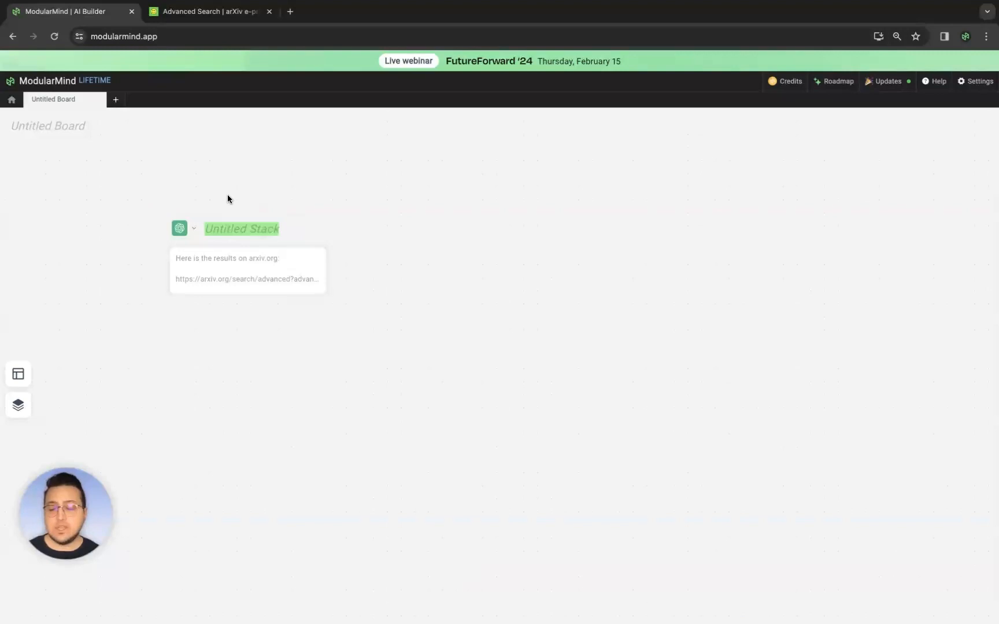
type("R")
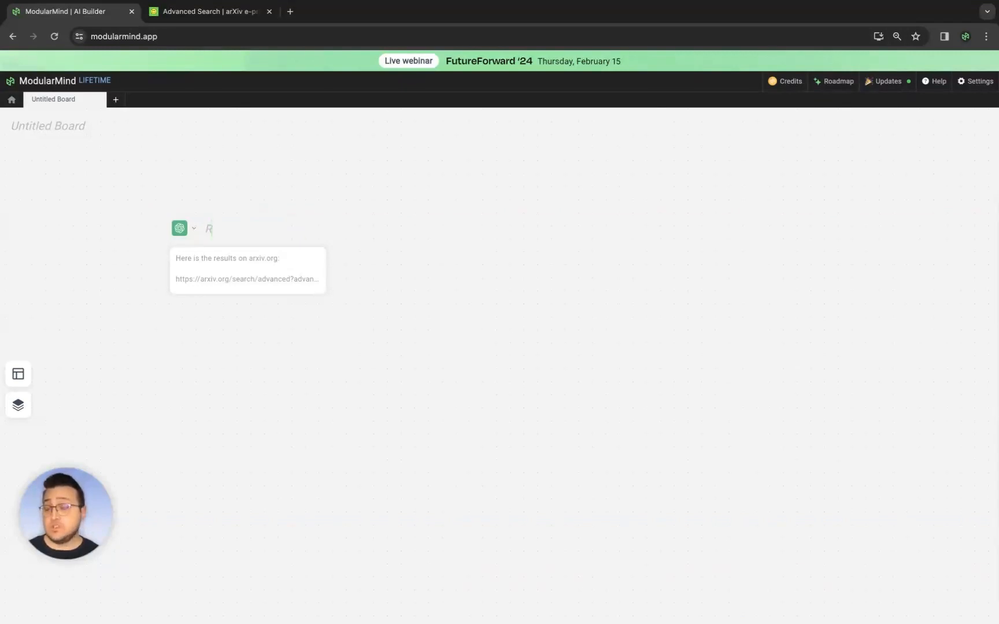
type("AG on CS @A")
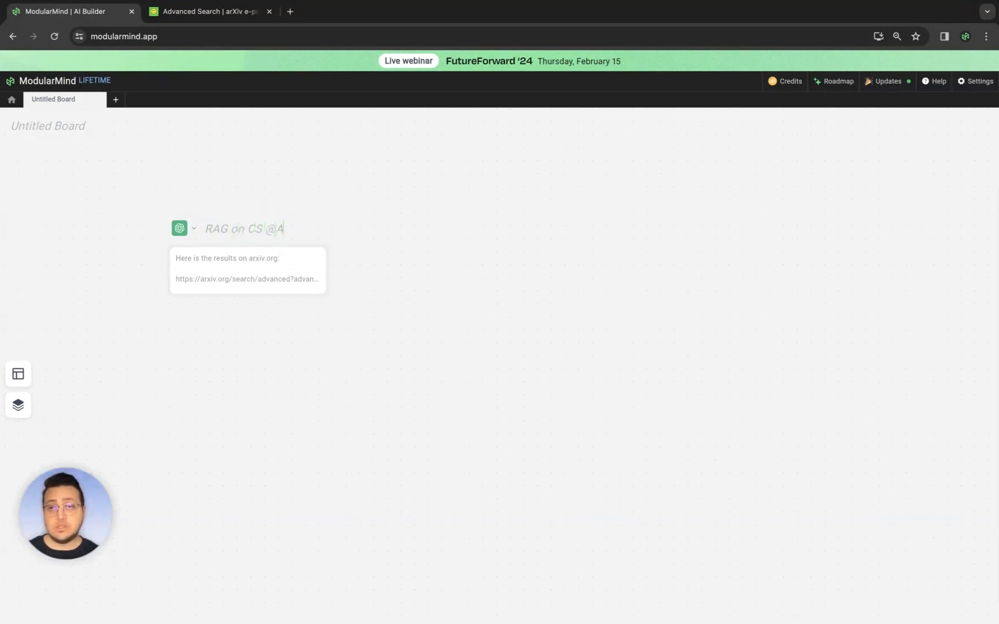
type("rciv")
key("Return")
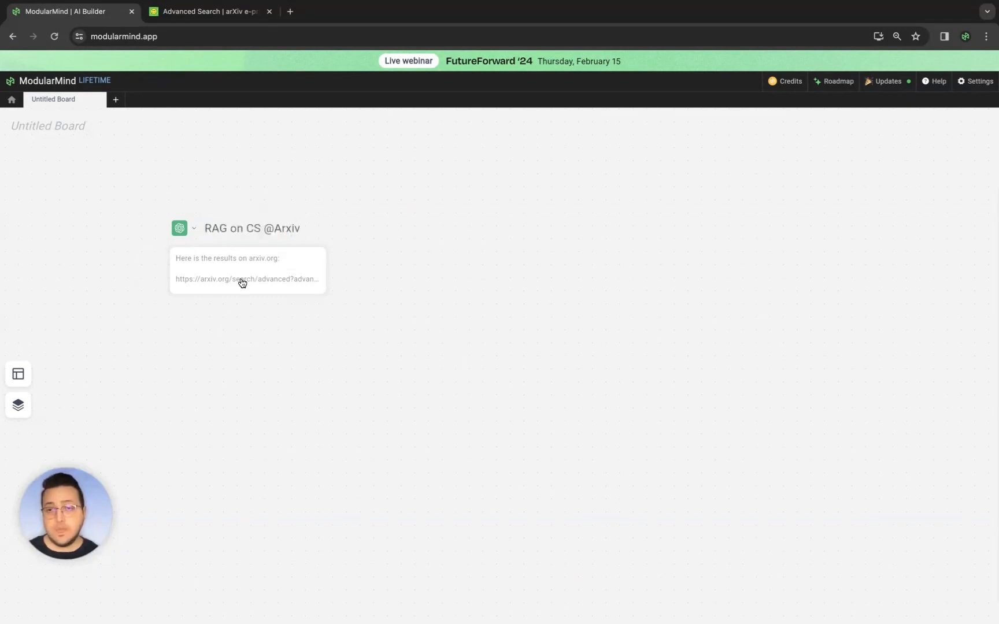
- Run the prompt and open the generated response
left_click(240, 327)
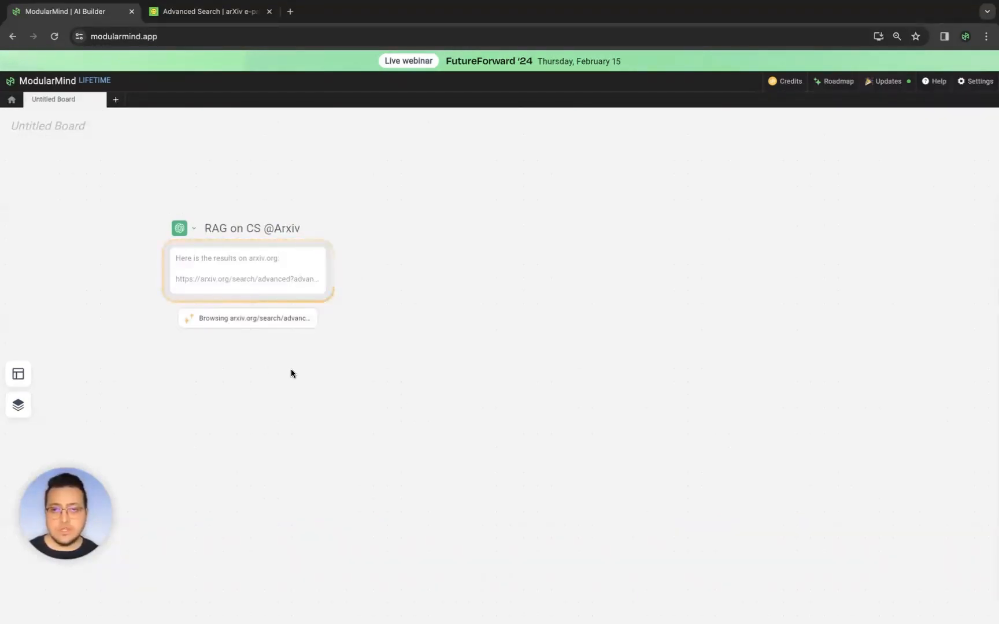
mouse_move(193, 322)
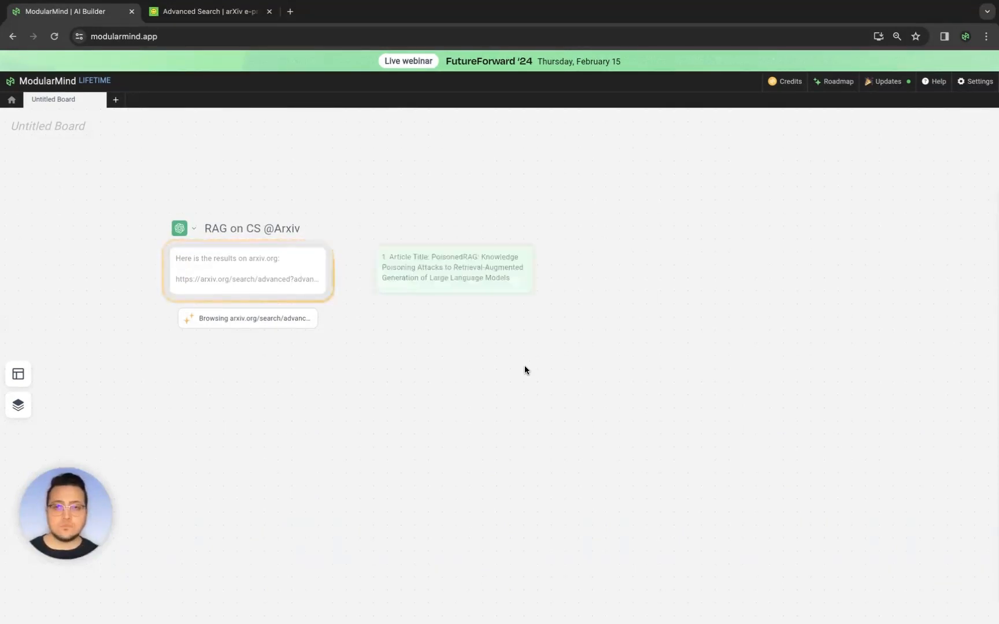
left_click(448, 281)
scroll(827, 370, "down", 2)
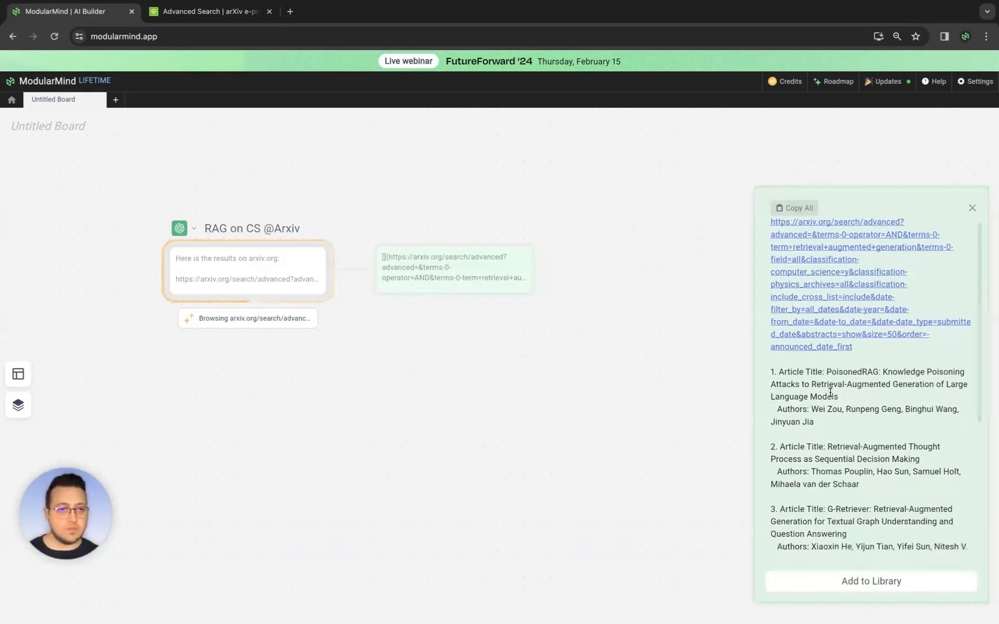
- Read the listed article titles and authors and open the response's results link to check them against arXiv
left_click_drag(822, 347, 853, 371)
left_click(839, 372)
scroll(838, 372, "down", 2)
left_click(849, 373)
scroll(831, 393, "down", 2)
left_click_drag(816, 331, 832, 364)
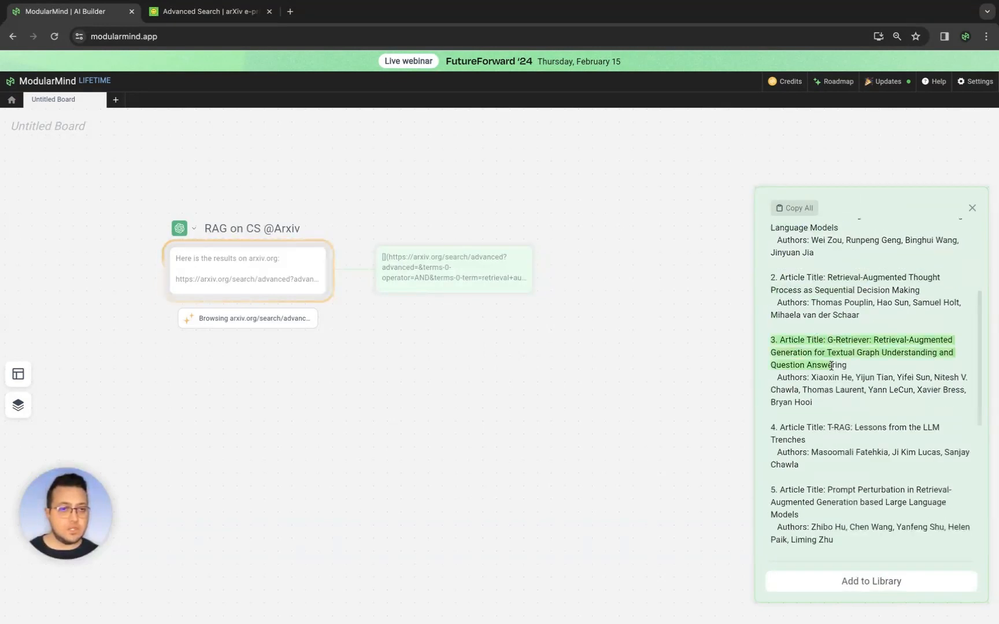
left_click(833, 368)
scroll(840, 392, "up", 4)
left_click(826, 302)
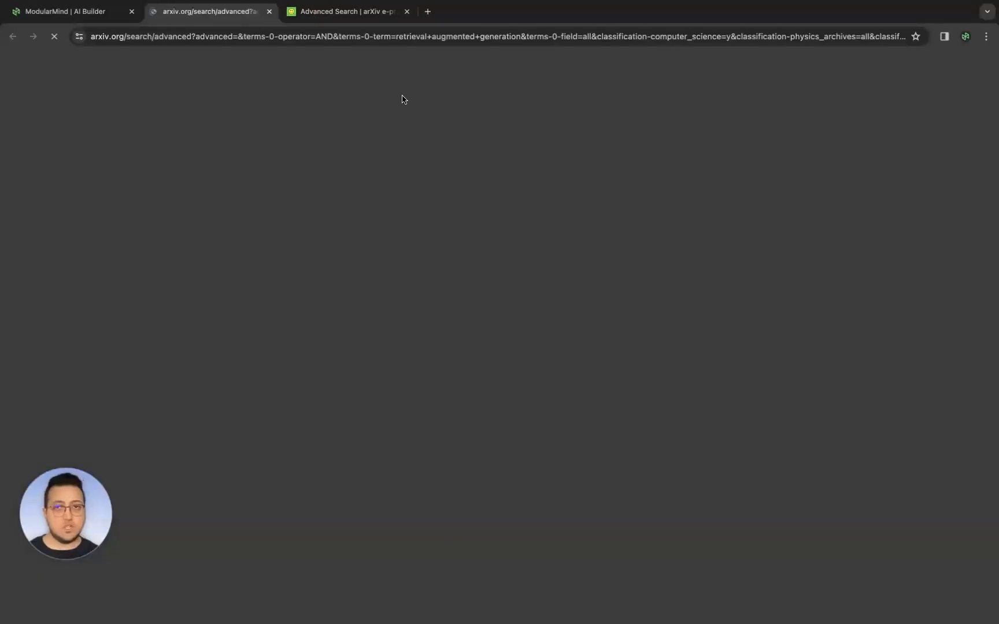
scroll(467, 347, "down", 1)
left_click_drag(201, 327, 283, 325)
left_click(284, 323)
left_click_drag(204, 169, 309, 171)
left_click(310, 171)
scroll(332, 229, "up", 1)
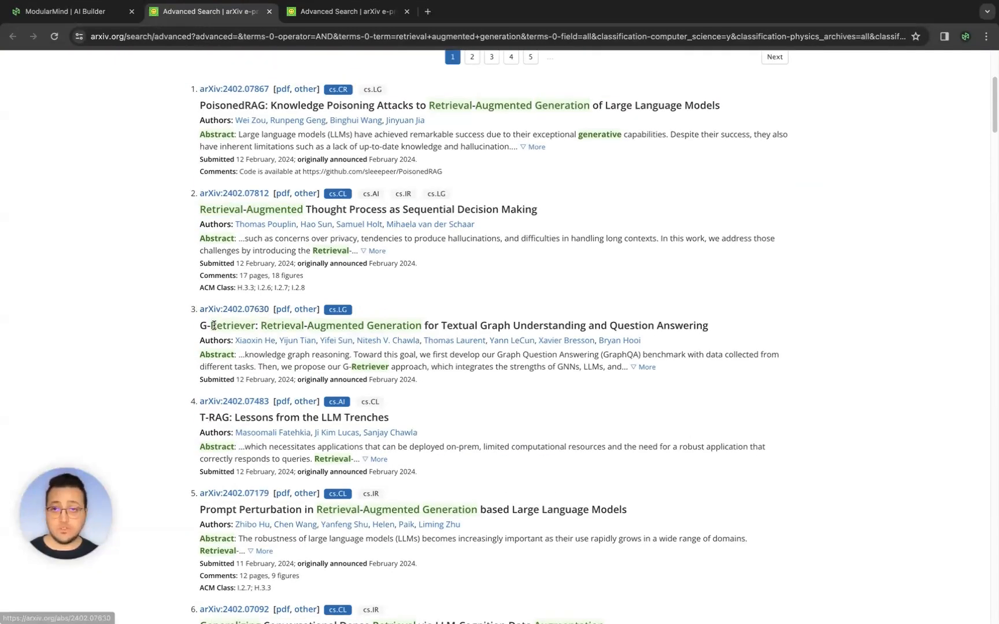
- Compare the remaining response entries with the arXiv results tabs, then close the response panel
left_click(93, 13)
scroll(850, 404, "down", 2)
scroll(832, 453, "down", 3)
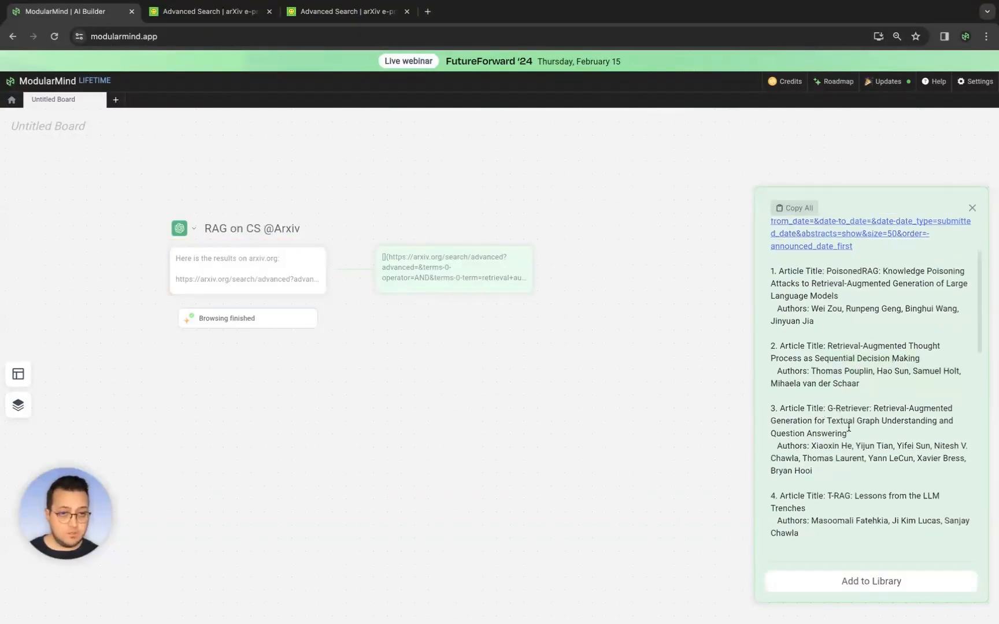
scroll(840, 417, "down", 3)
scroll(840, 418, "down", 10)
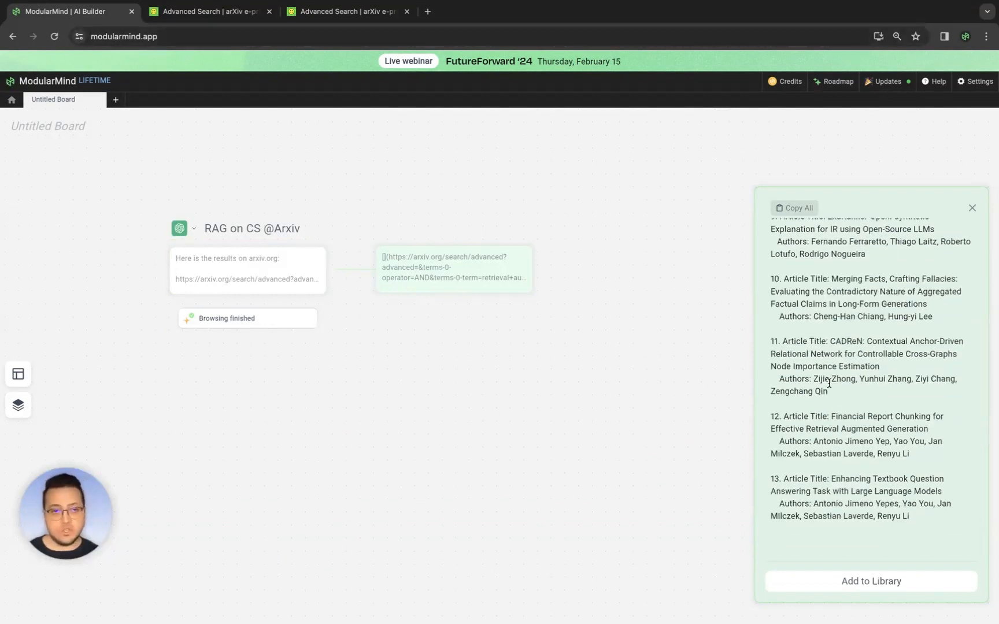
left_click_drag(772, 479, 902, 503)
left_click(243, 17)
scroll(405, 323, "down", 10)
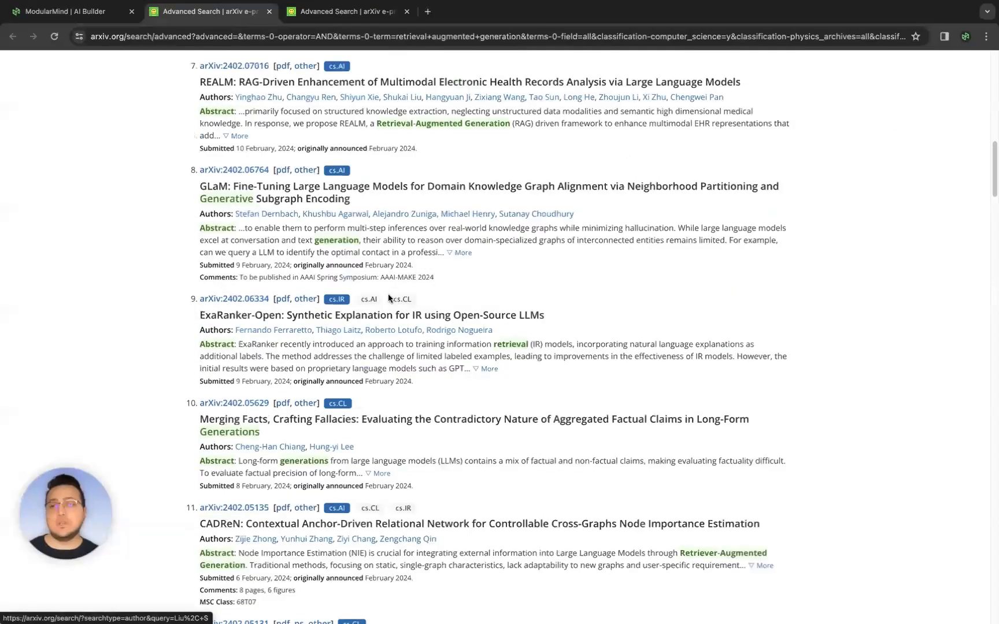
left_click(71, 21)
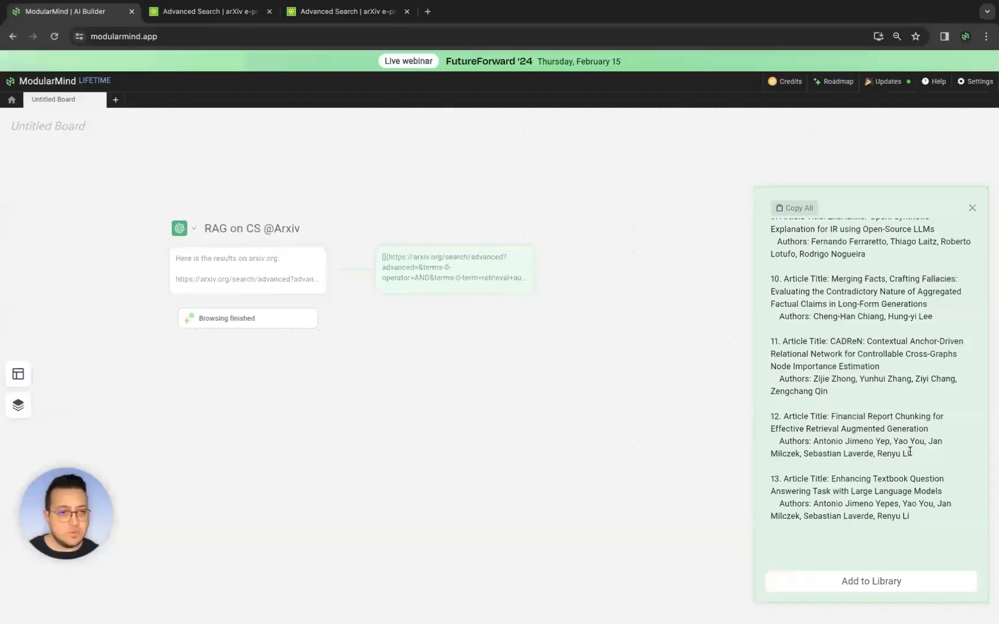
left_click(972, 208)
left_click(227, 11)
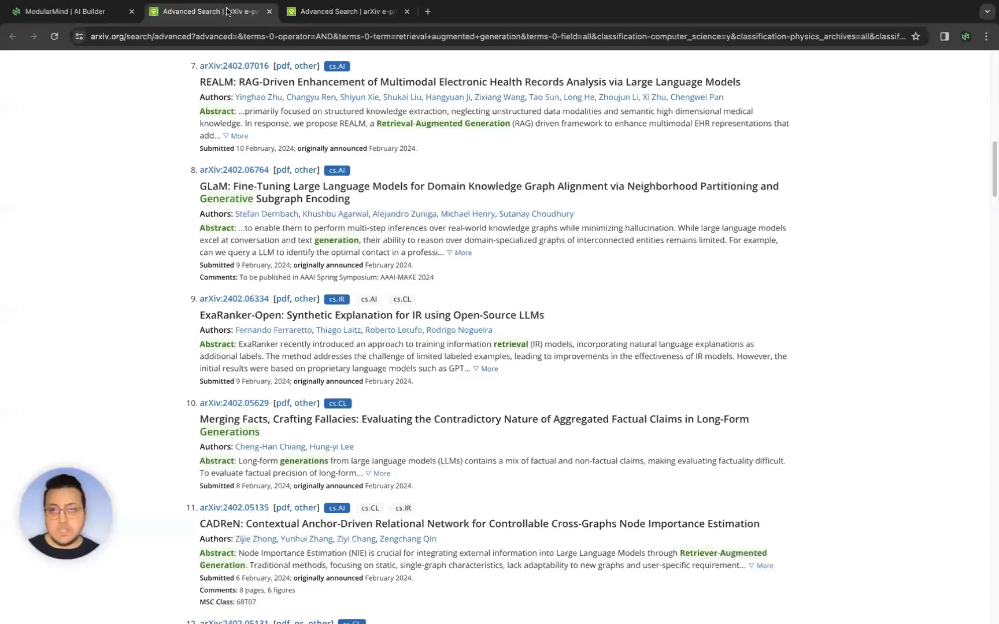
scroll(199, 305, "up", 5)
scroll(198, 298, "up", 10)
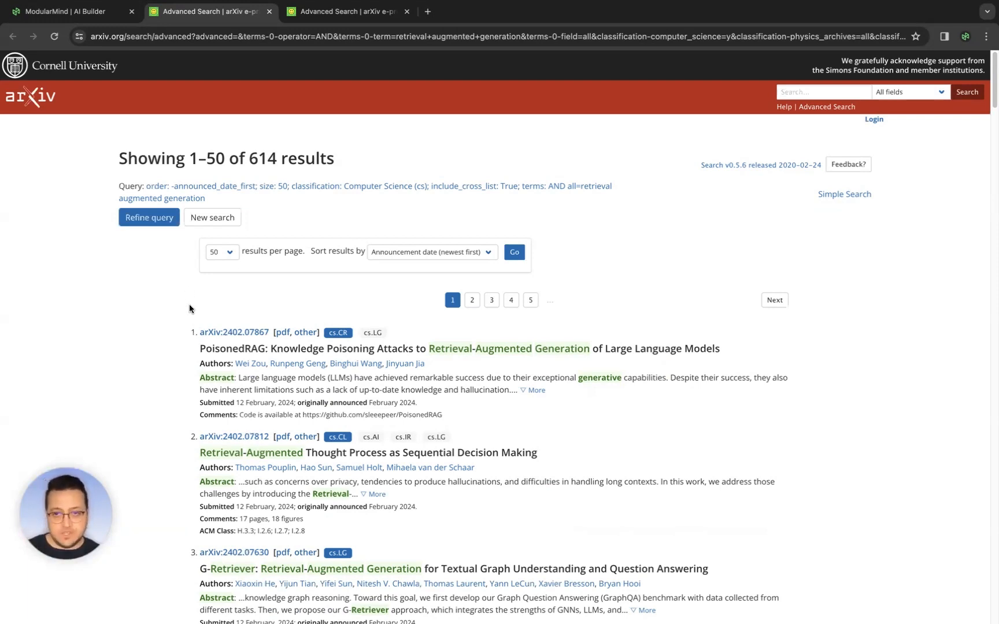
left_click(101, 17)
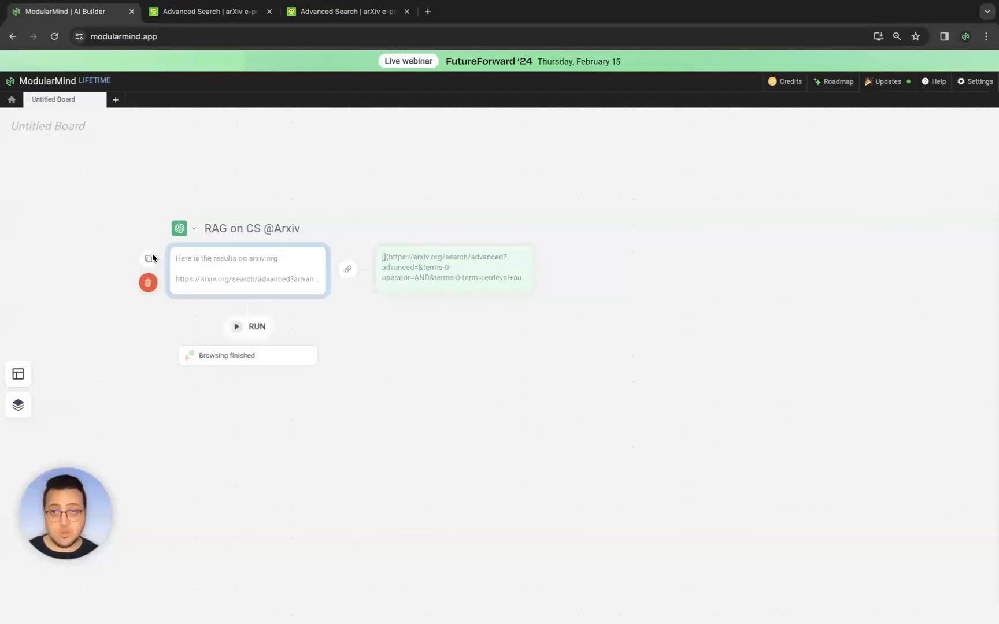
- Duplicate the prompt into a new stack and open that stack
left_click_drag(241, 436, 178, 405)
left_click(236, 415)
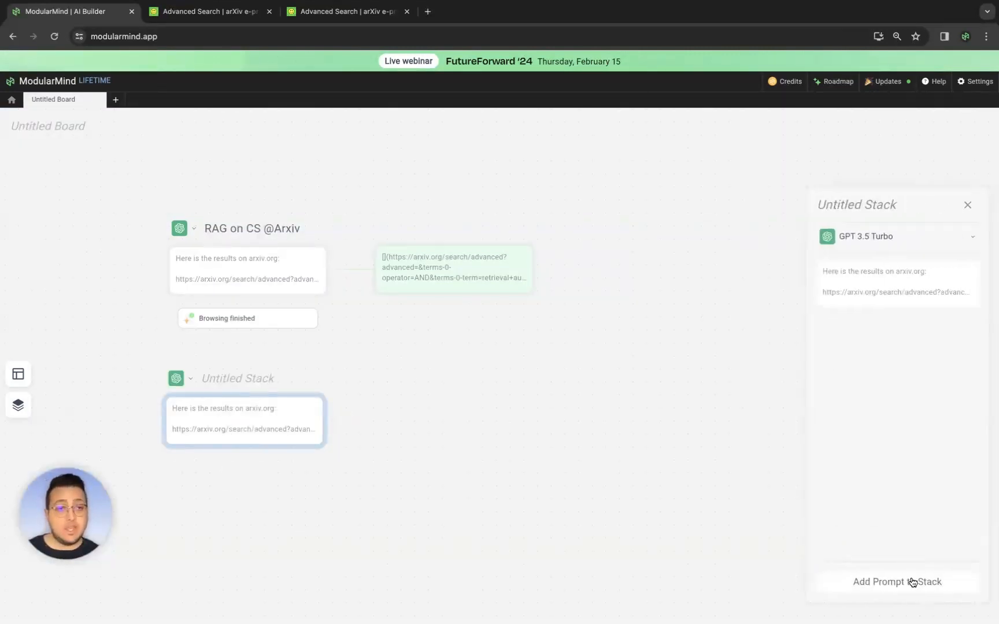
- Add a prompt to the new stack reading "I want to search the term:" with "llm agents" on the next line
left_click(911, 581)
type("I")
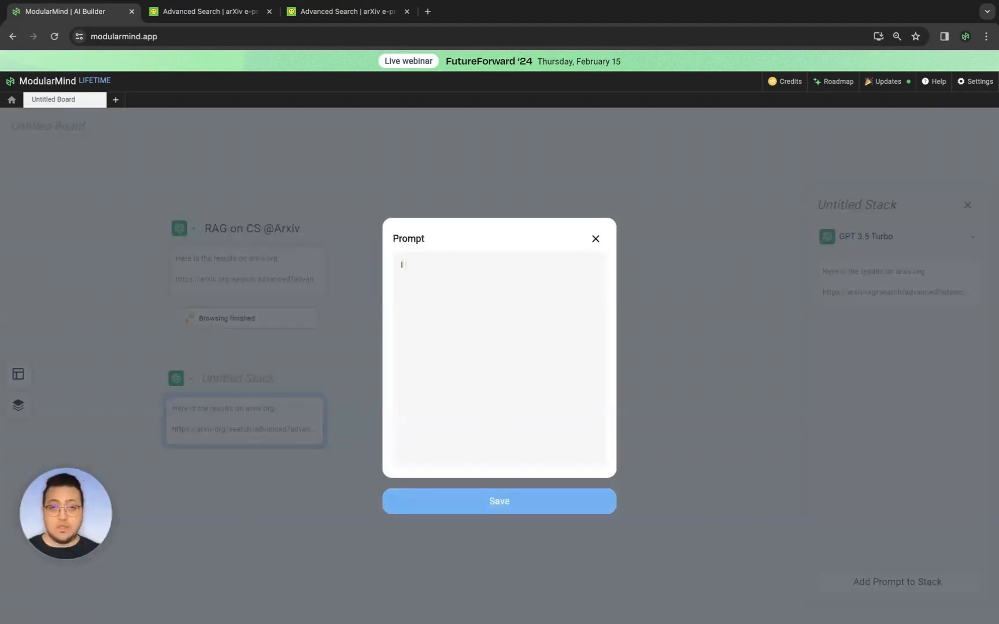
type(" want to serach")
key("BackSpace")
key("BackSpace")
type("arch the term")
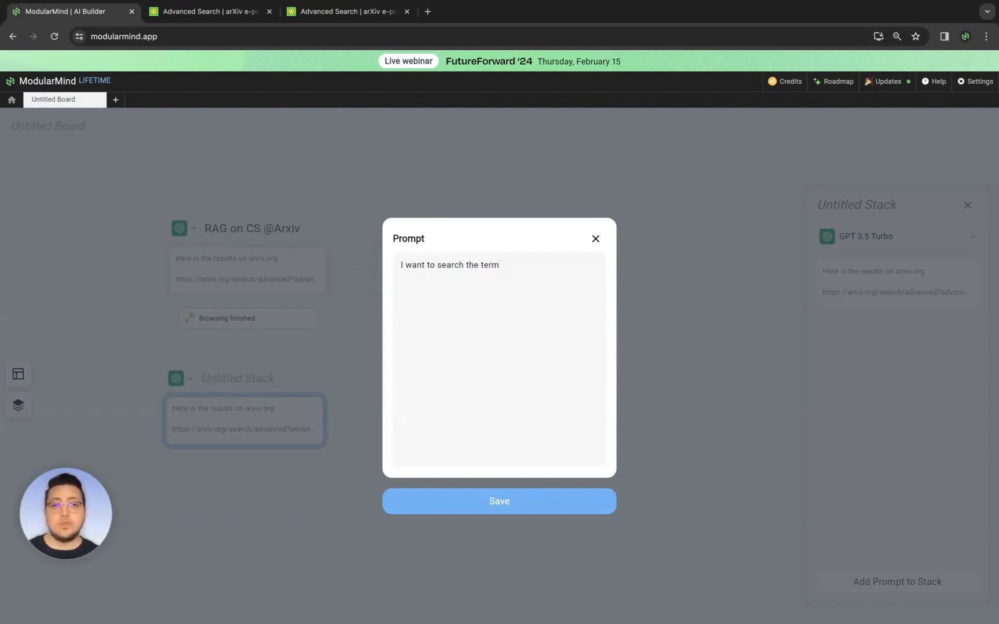
type(":")
key("Return")
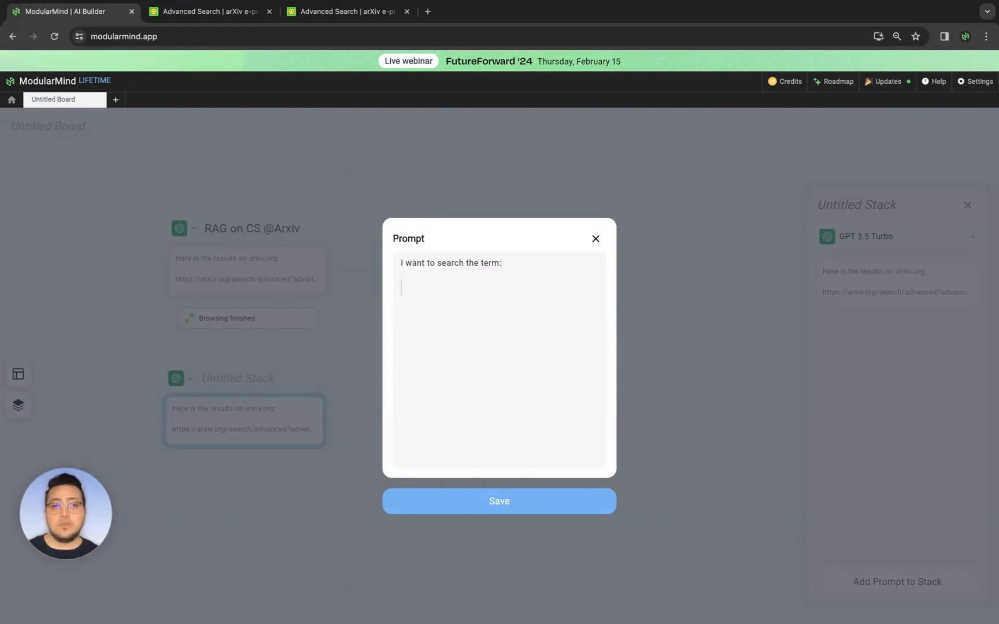
type("llm agne")
key("BackSpace")
key("BackSpace")
key("BackSpace")
key("BackSpace")
type("ents")
left_click(548, 501)
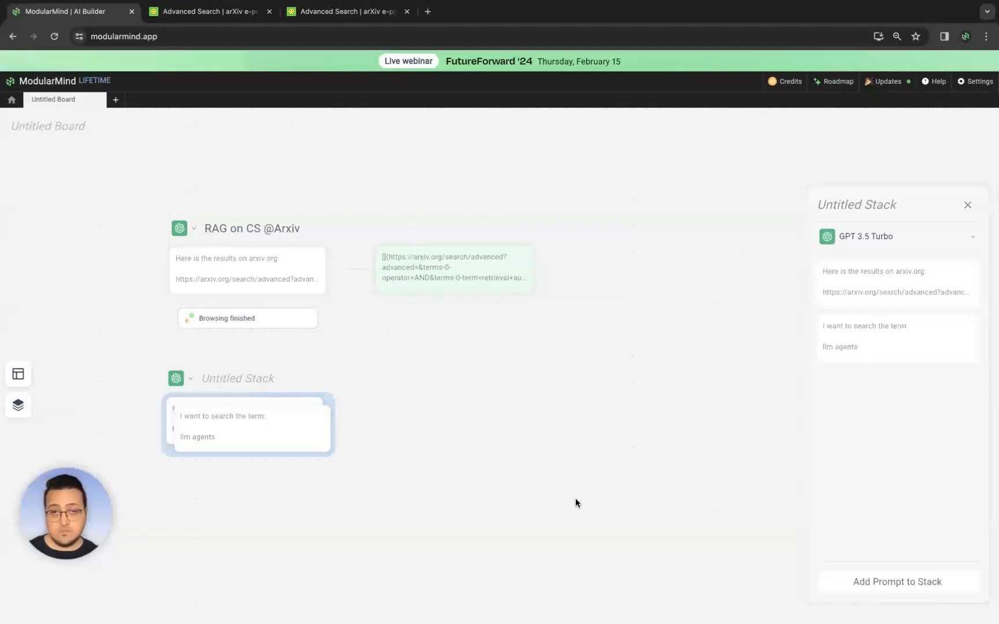
- Delete the writing instruction line from the stack's first prompt and save it
left_click(949, 273)
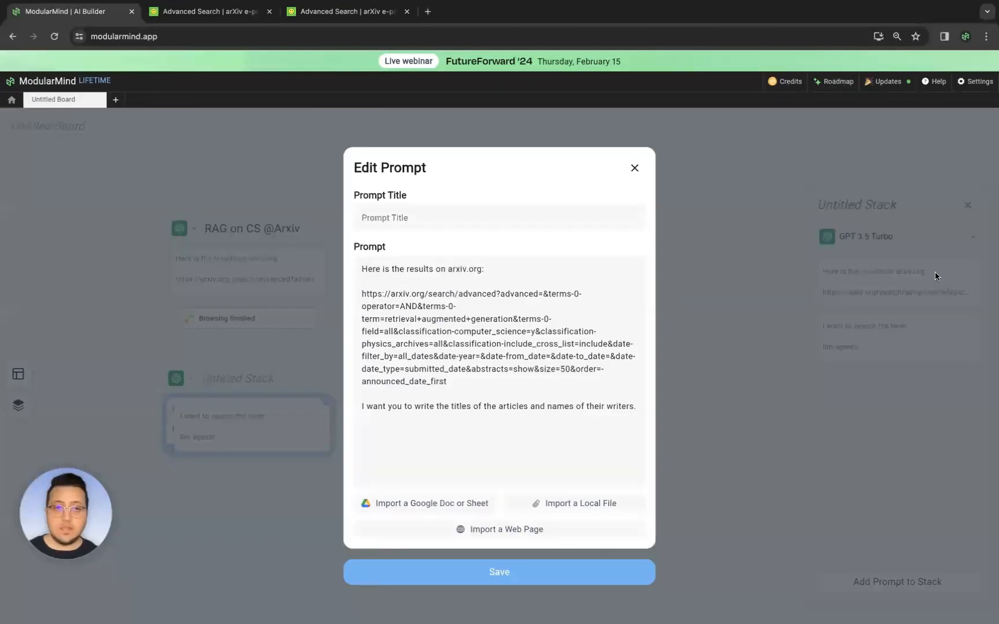
left_click_drag(362, 409, 654, 412)
key("ctrl+c")
key("BackSpace")
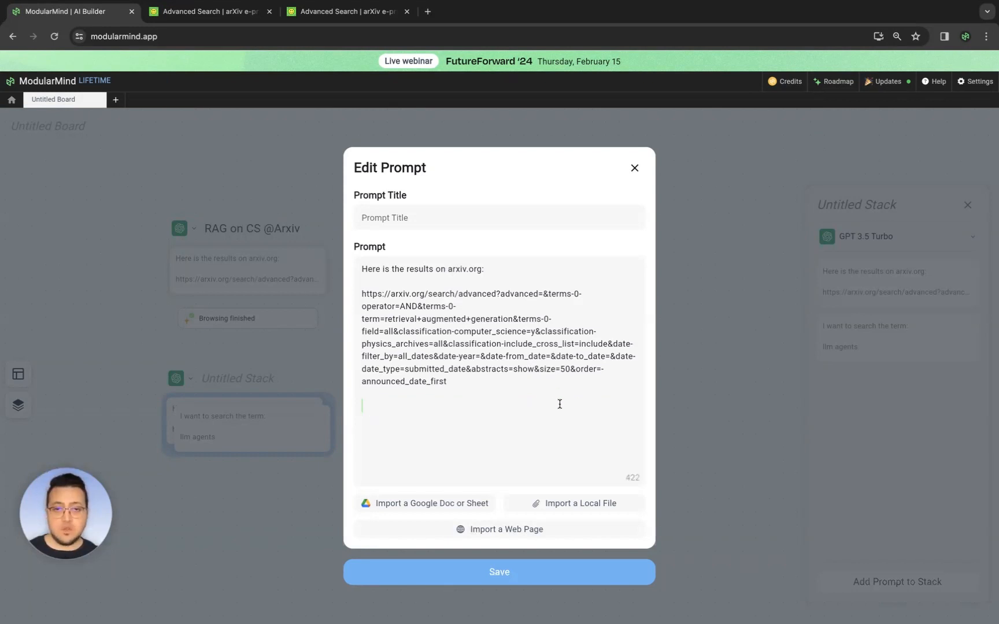
left_click(560, 572)
- Add a third prompt to the stack by pasting "I want you to write the titles of the articles and names of their writers."
left_click(852, 585)
left_click(473, 397)
key("ctrl+v")
left_click(505, 499)
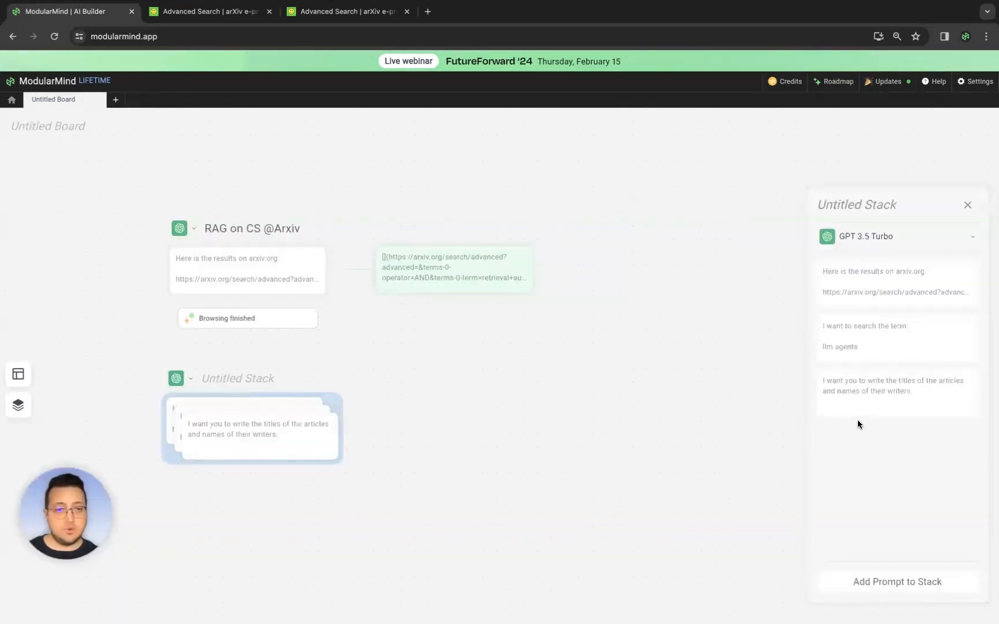
mouse_move(903, 364)
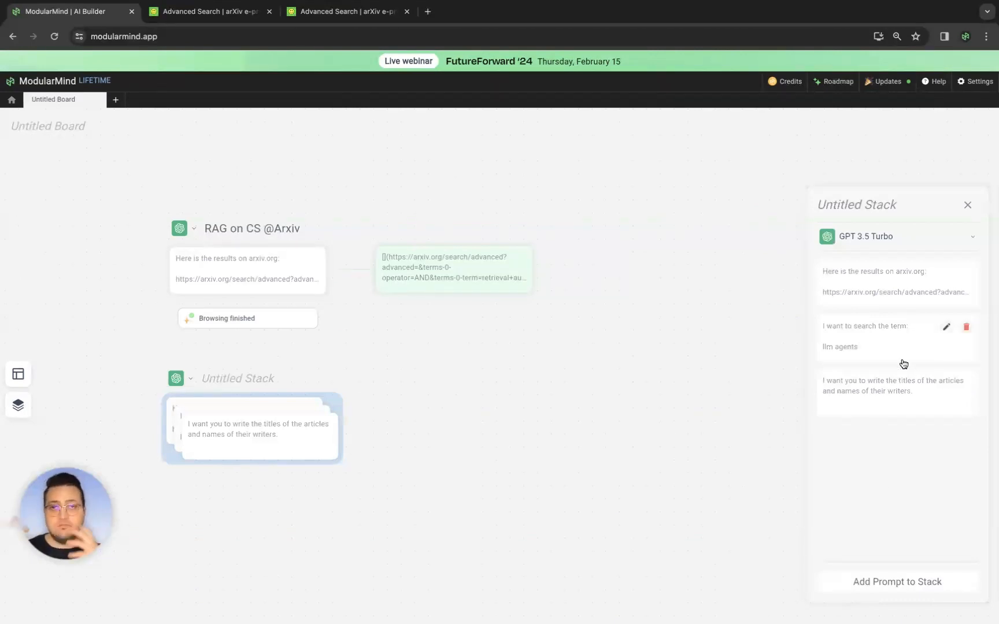
mouse_move(836, 274)
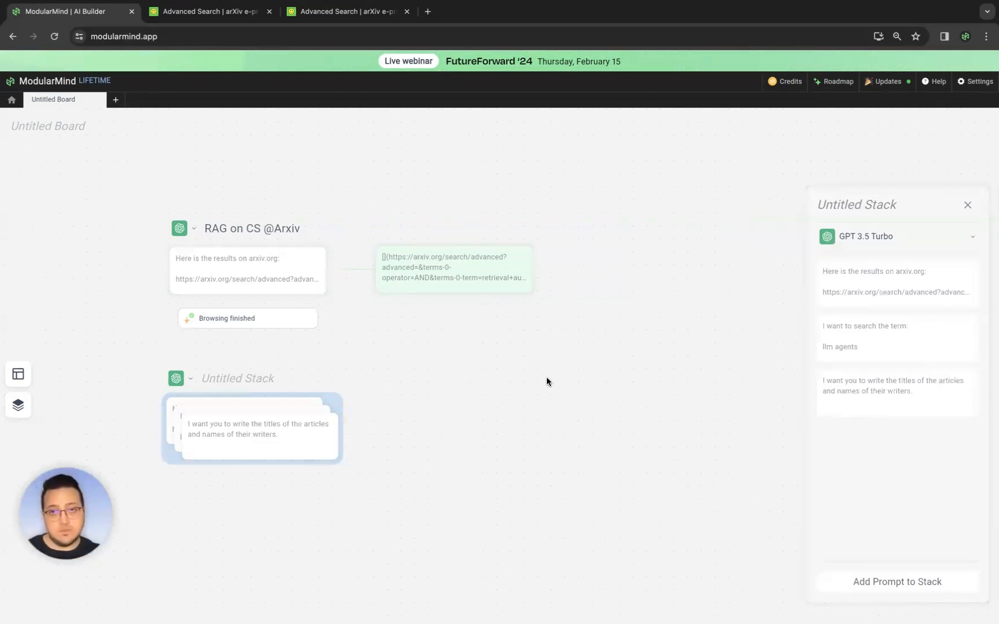
mouse_move(265, 454)
left_click(239, 378)
type("Anything on CS @")
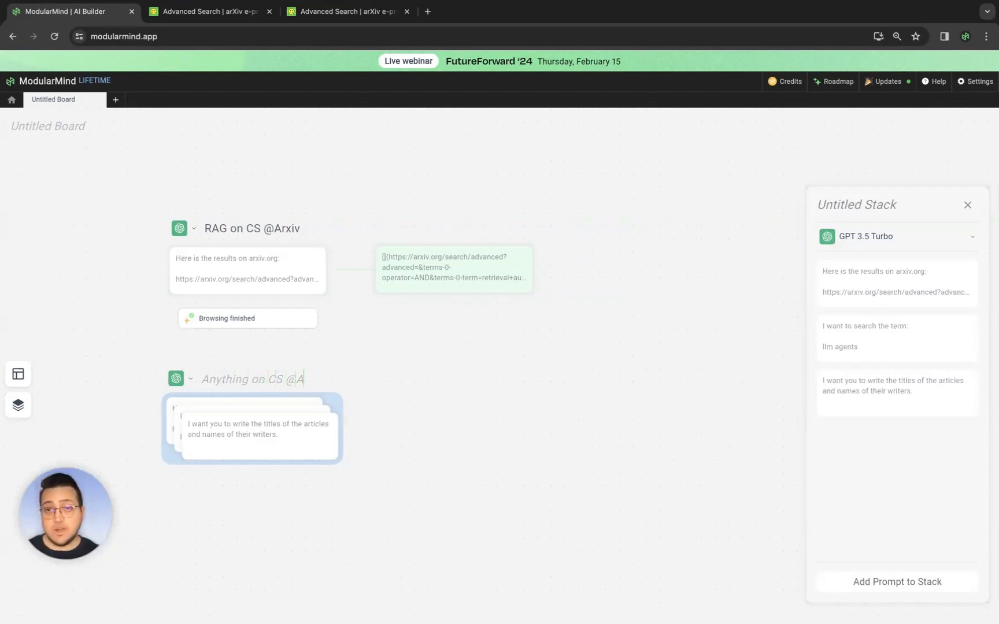
type("Arxiv")
key("Return")
mouse_move(216, 428)
left_click(241, 492)
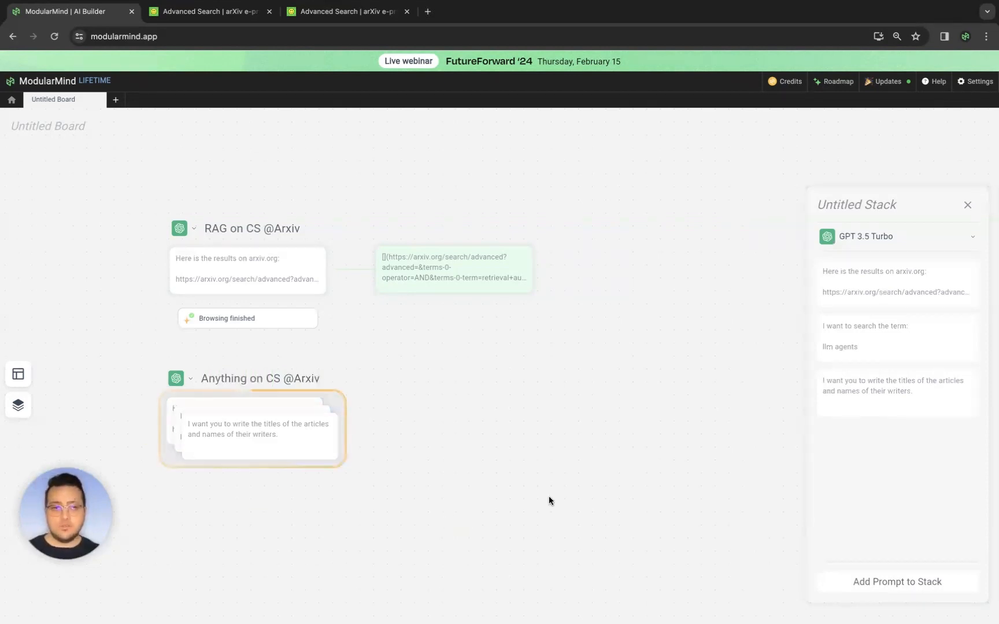
left_click(966, 206)
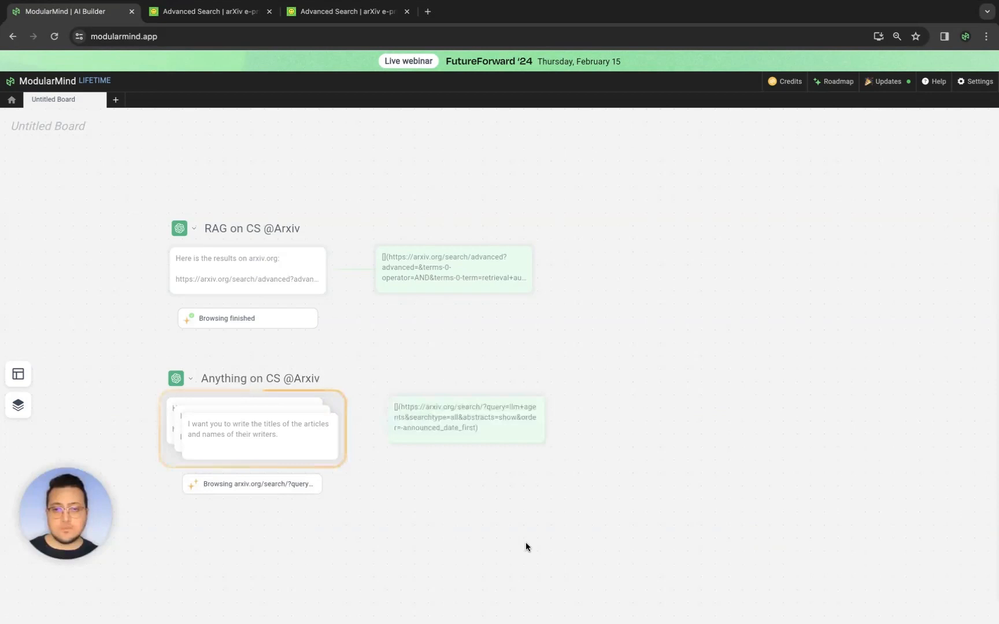
- Open the stack's output and compare the extracted titles and authors with the linked arXiv results page
left_click(444, 427)
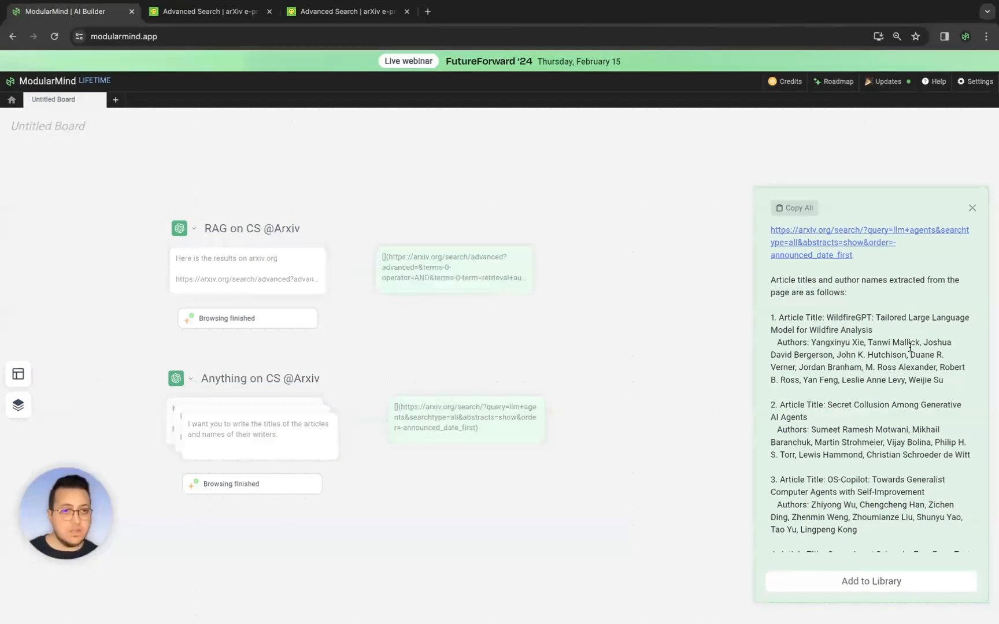
scroll(843, 311, "down", 1)
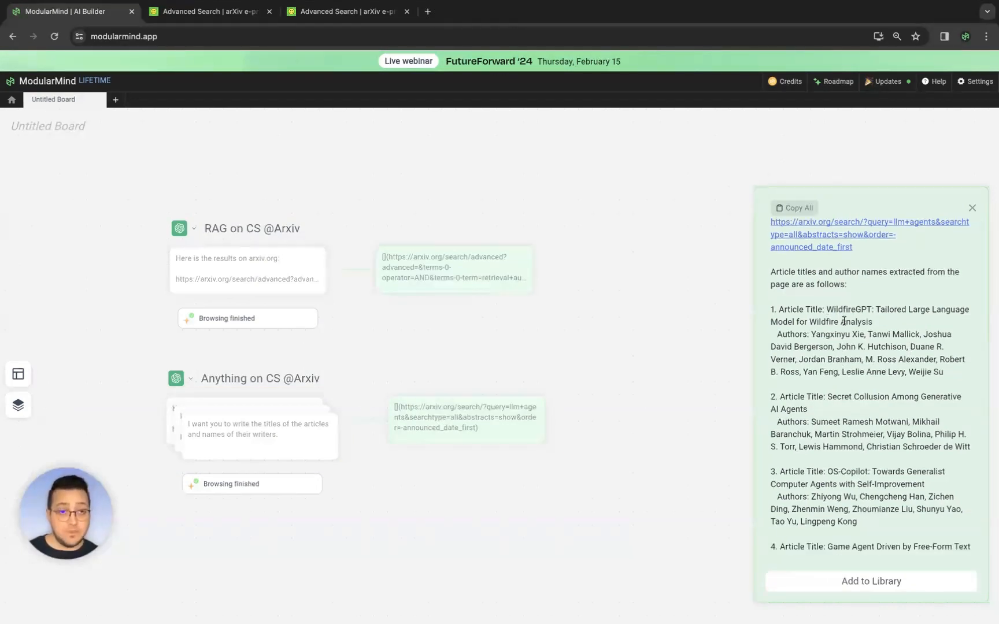
scroll(845, 283, "up", 1)
left_click(839, 241)
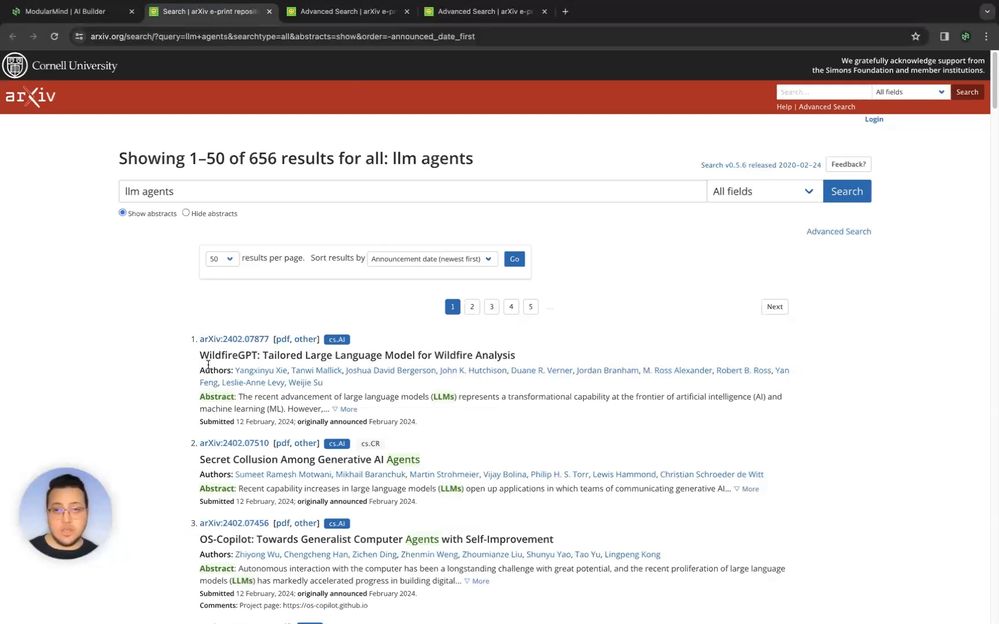
left_click_drag(266, 157, 471, 160)
left_click(471, 160)
left_click_drag(393, 158, 472, 160)
left_click(451, 157)
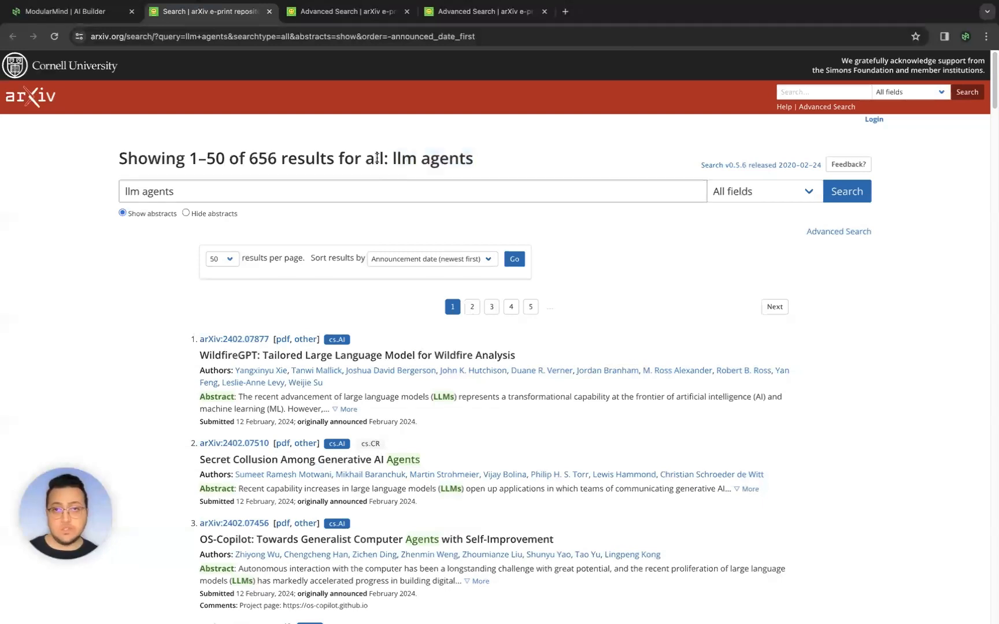
scroll(231, 405, "down", 1)
left_click_drag(200, 341, 238, 344)
scroll(264, 366, "down", 1)
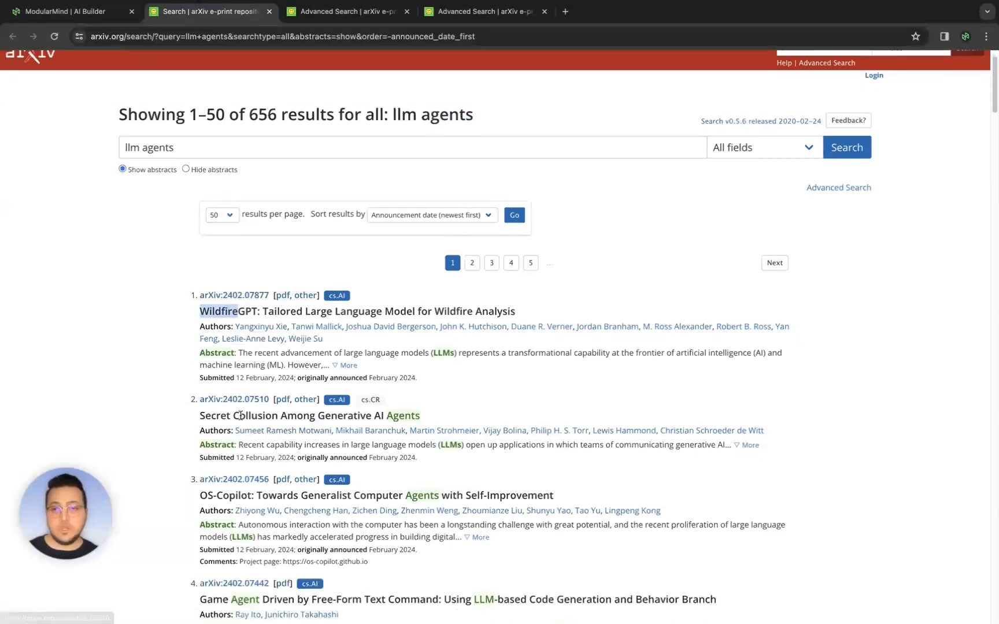
scroll(278, 422, "down", 1)
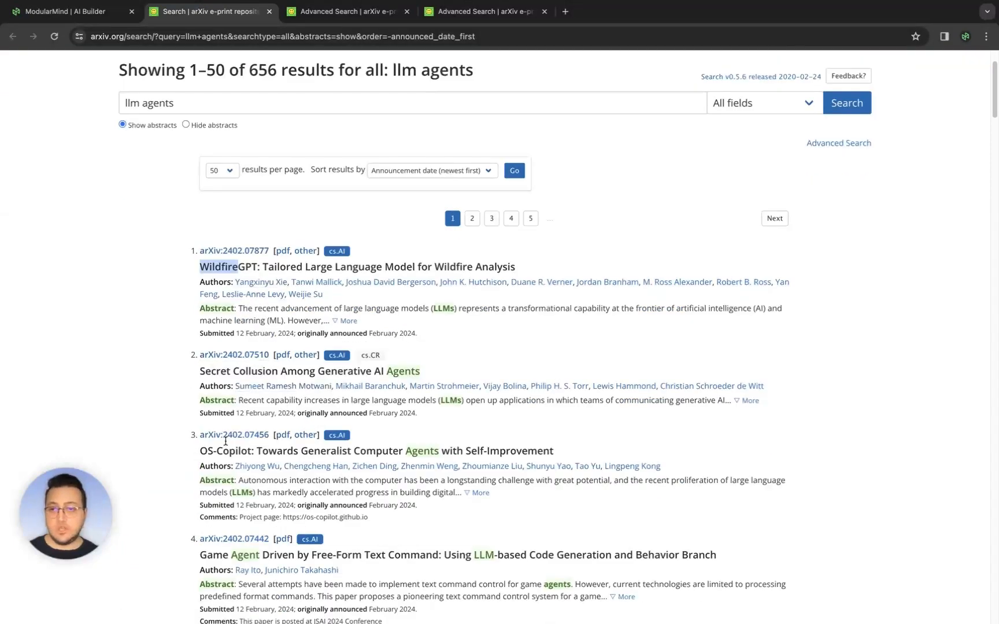
- Review the rest of the extracted article list in the output and close it
left_click(64, 11)
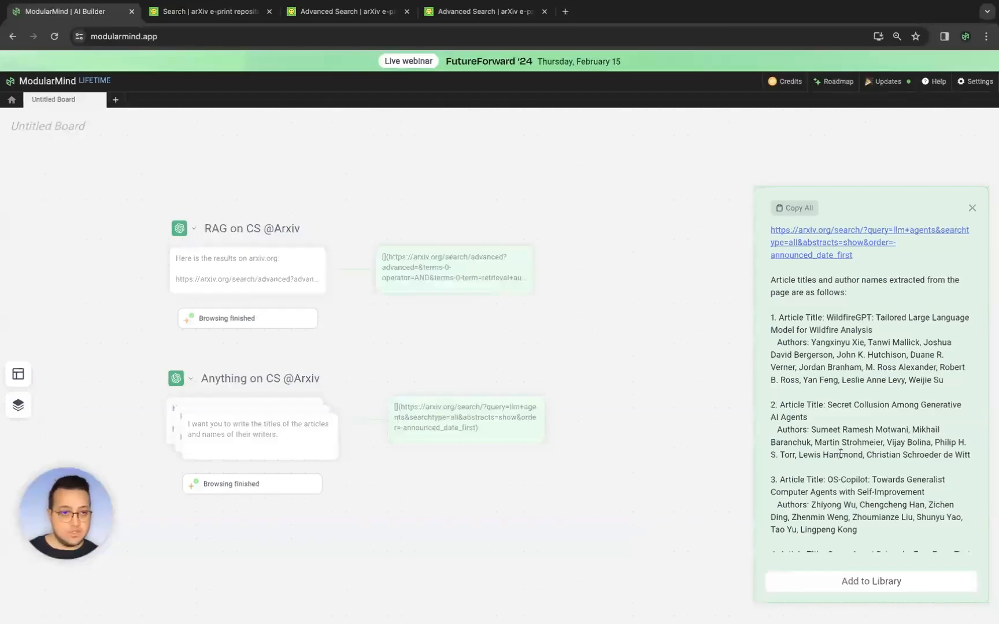
left_click_drag(857, 390, 895, 450)
left_click(882, 436)
scroll(879, 430, "down", 8)
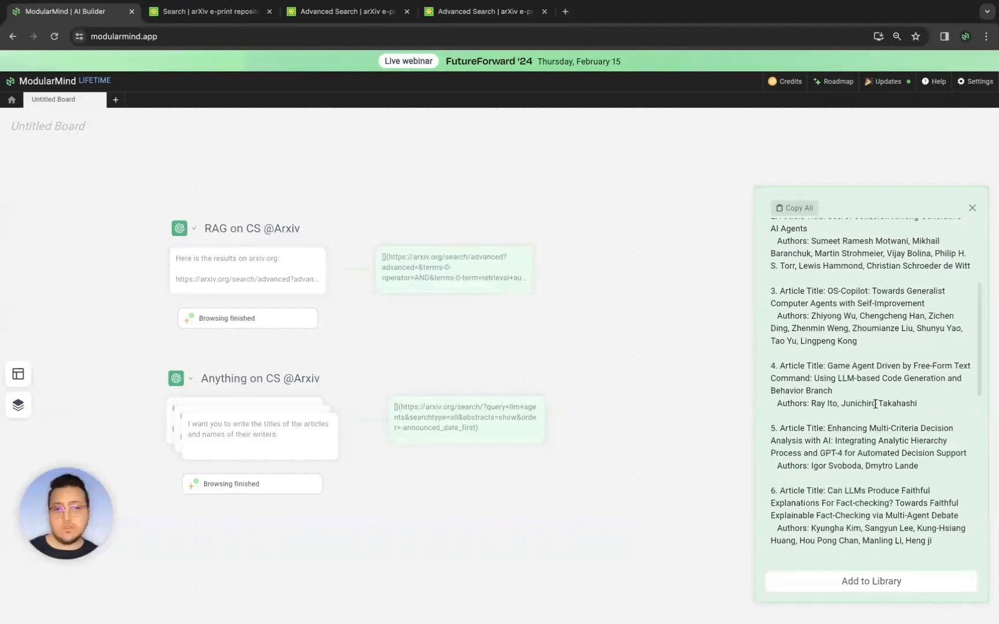
scroll(880, 406, "down", 5)
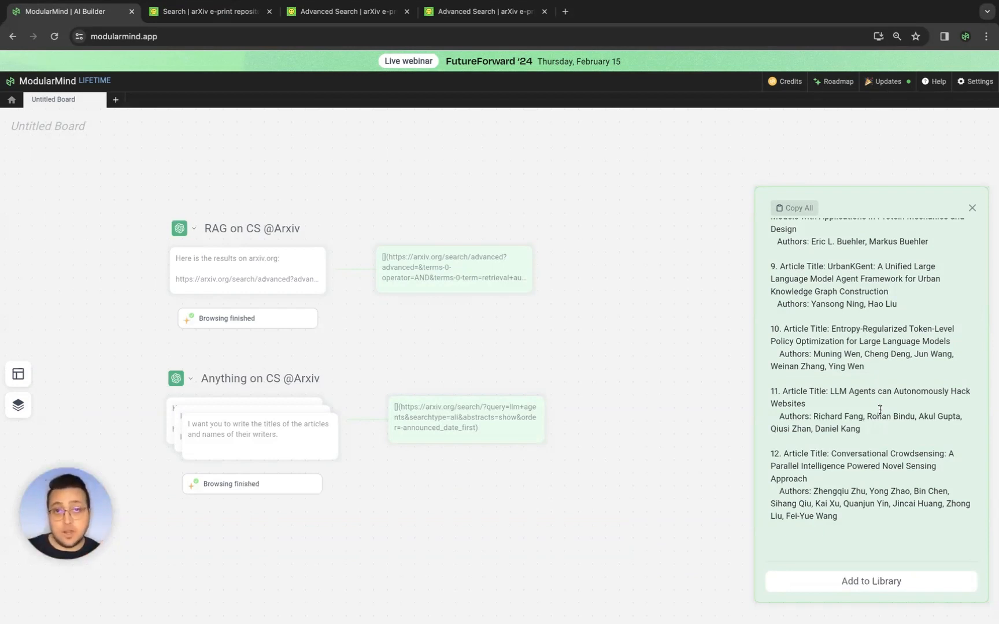
left_click(973, 207)
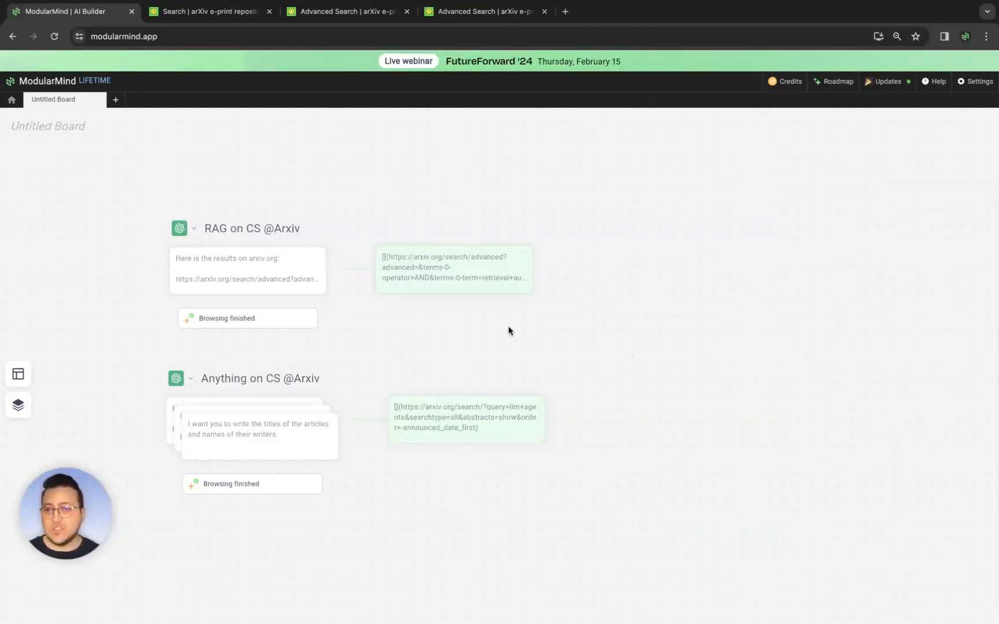
- Close the two extra arXiv tabs and switch to the remaining arXiv search results tab
middle_click(351, 15)
middle_click(352, 16)
left_click(230, 10)
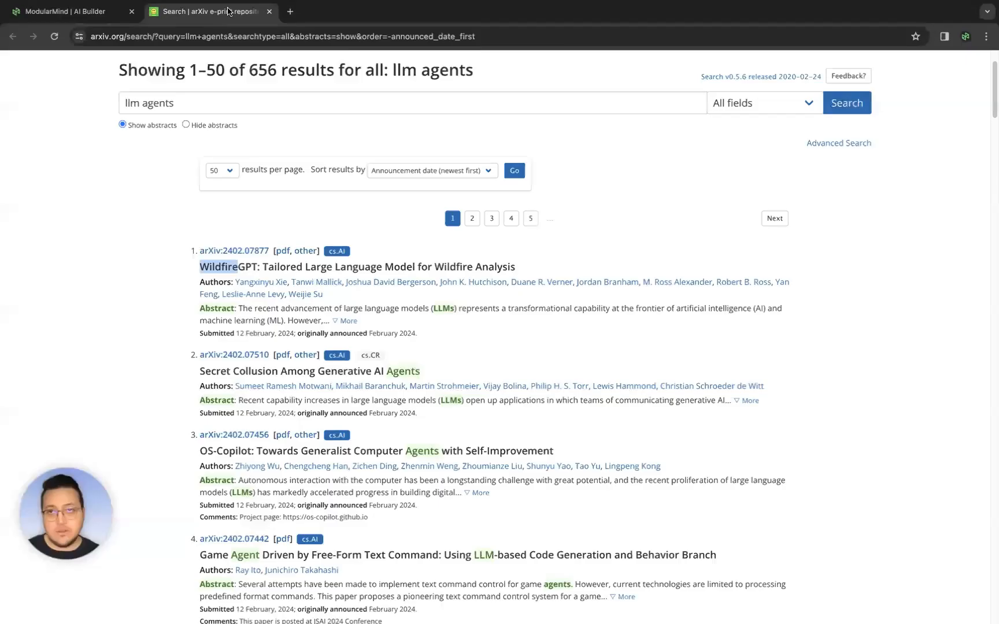
- Search arXiv for "llm agents"
scroll(807, 209, "up", 2)
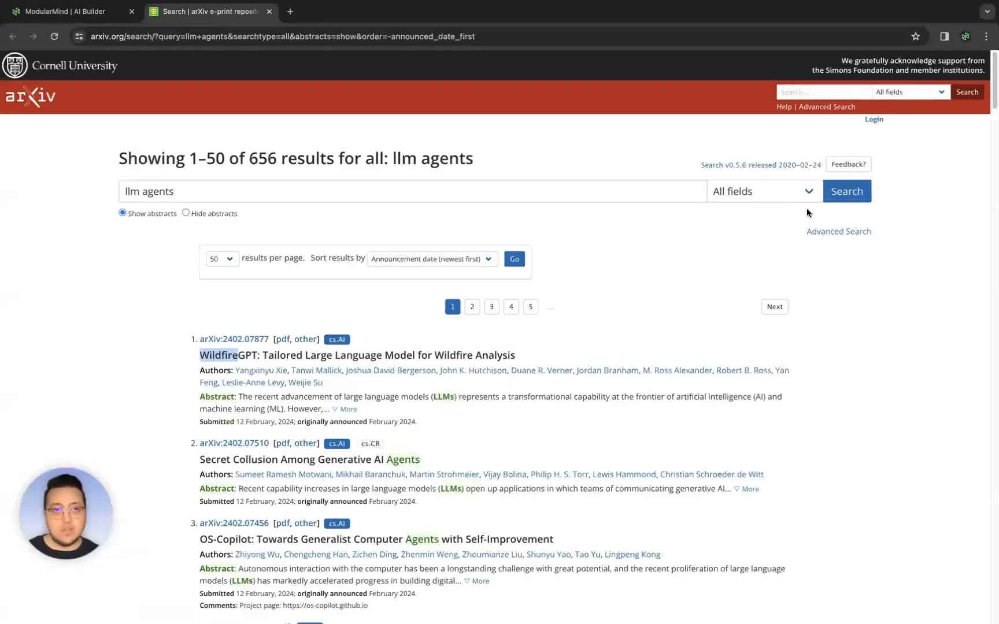
left_click(810, 94)
type("llm agents")
key("Return")
- Browse the search results list, opening the first article's PDF and returning to the list
scroll(328, 282, "down", 2)
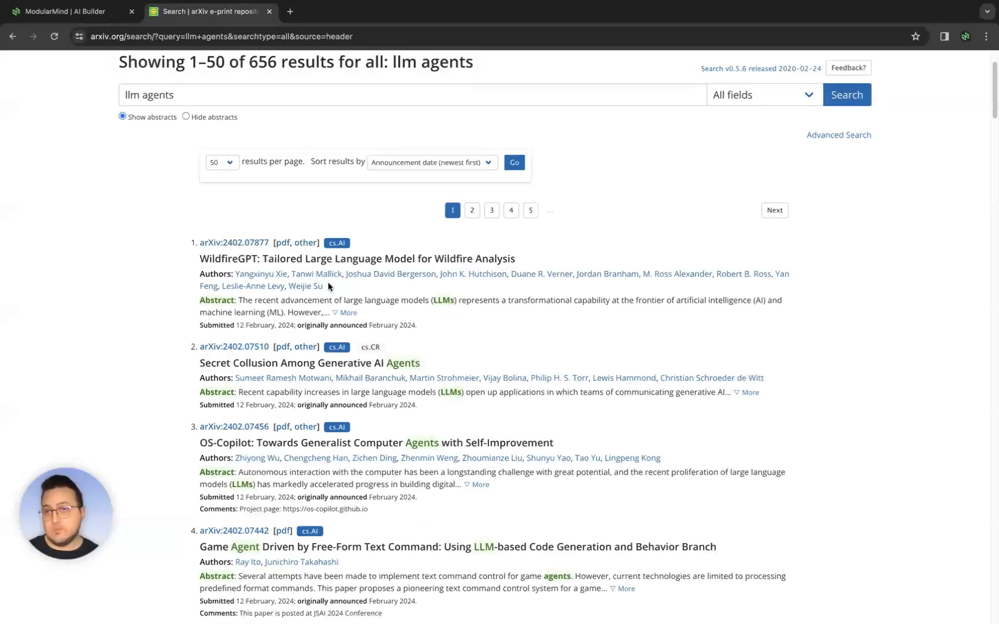
scroll(431, 448, "down", 8)
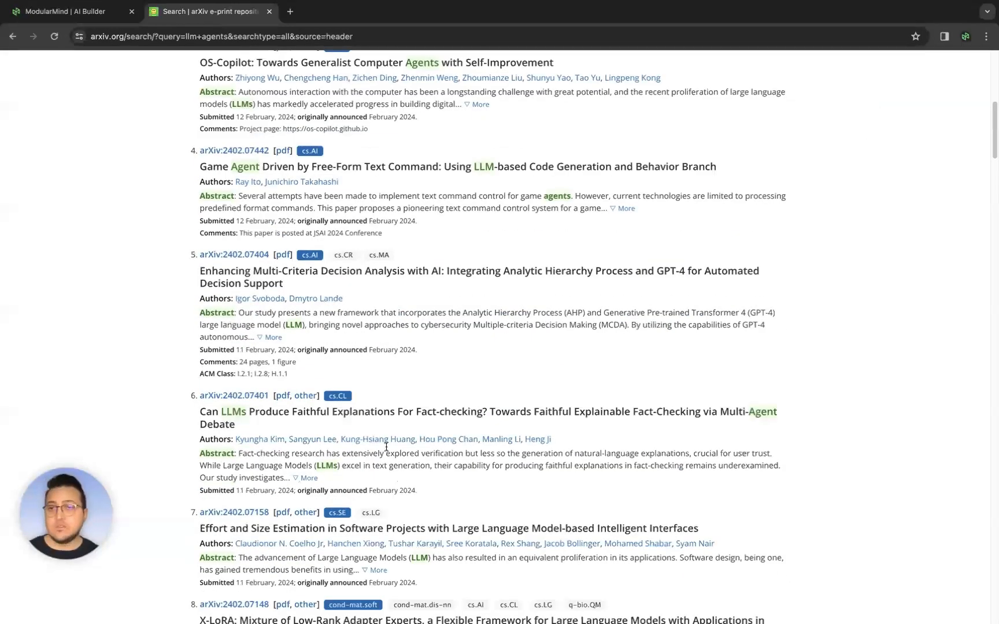
scroll(365, 409, "up", 7)
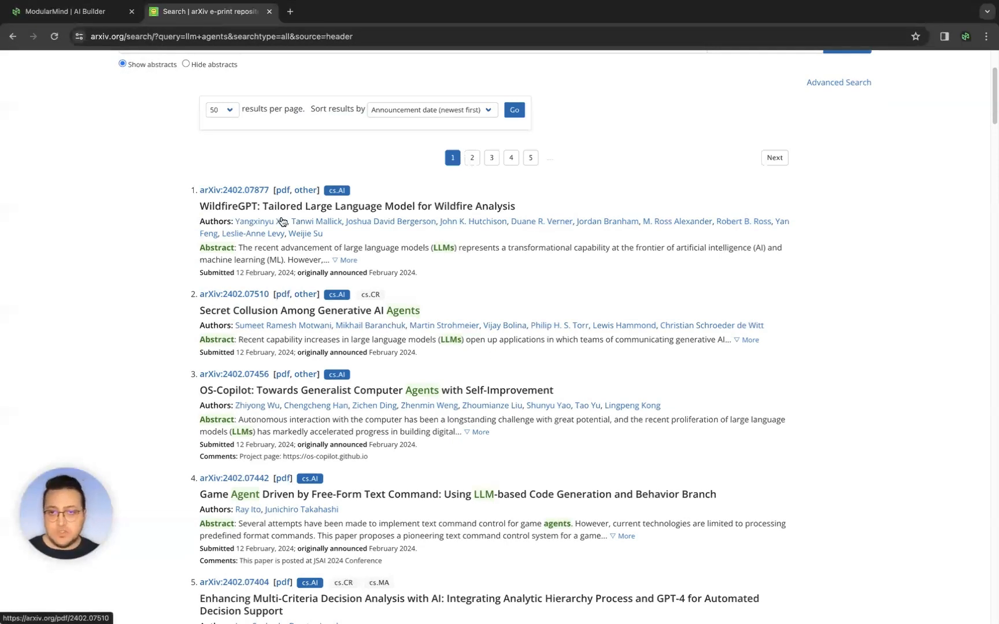
scroll(327, 295, "up", 3)
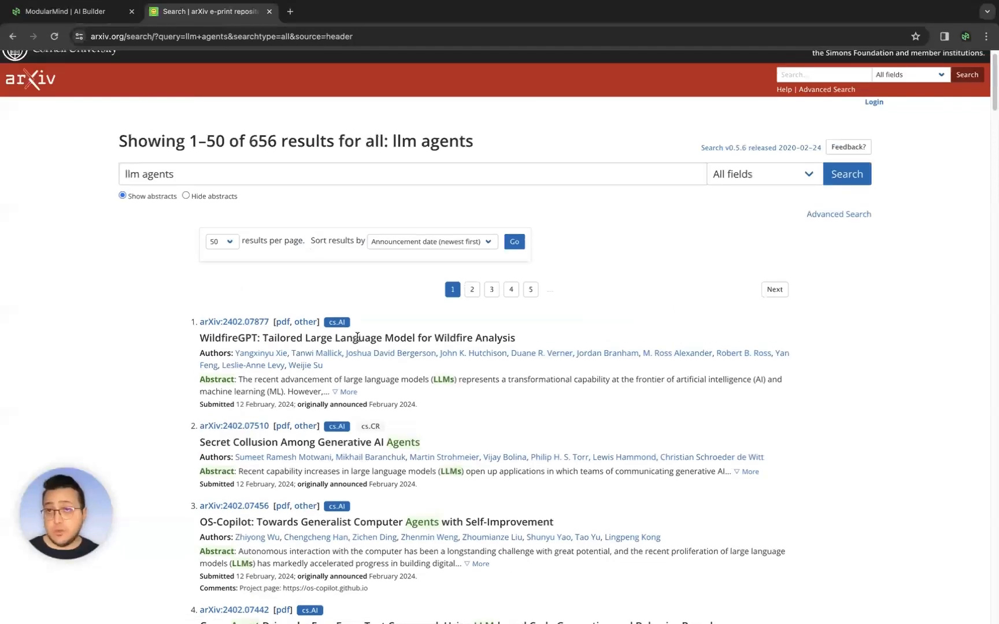
scroll(348, 247, "up", 1)
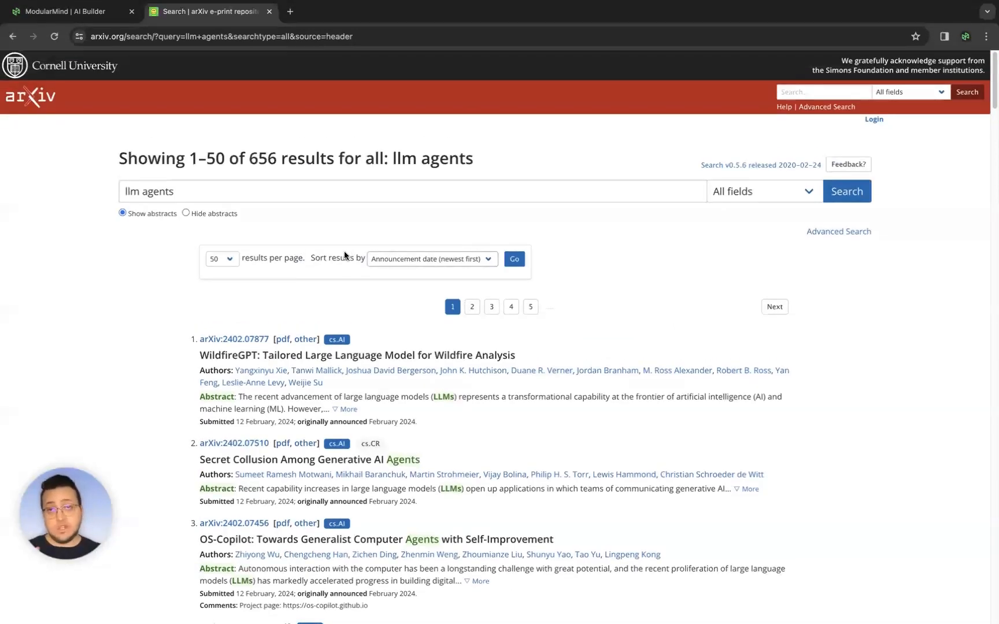
scroll(339, 278, "down", 1)
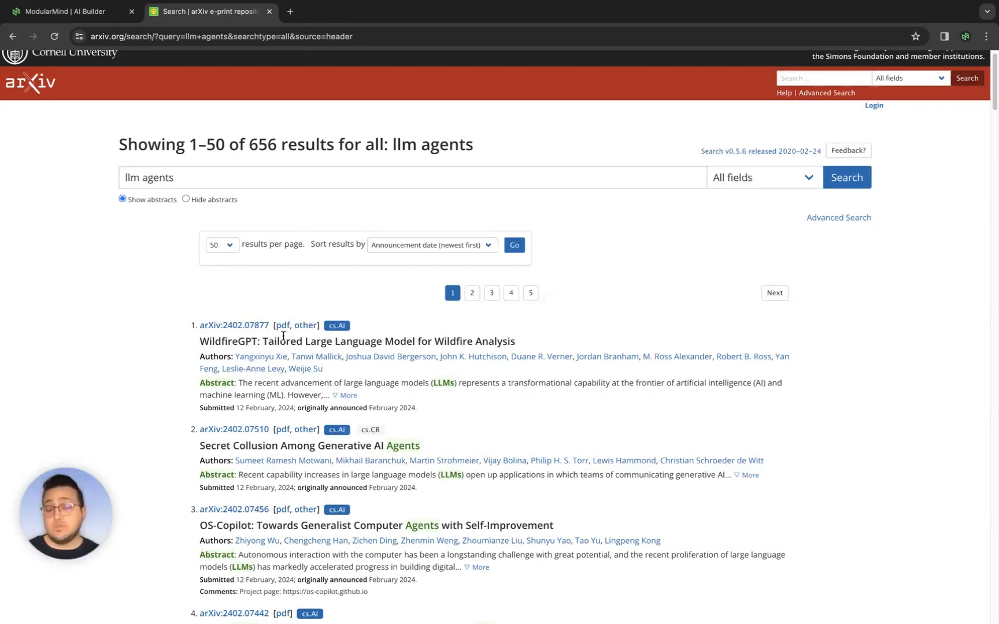
scroll(289, 339, "down", 1)
left_click(286, 308)
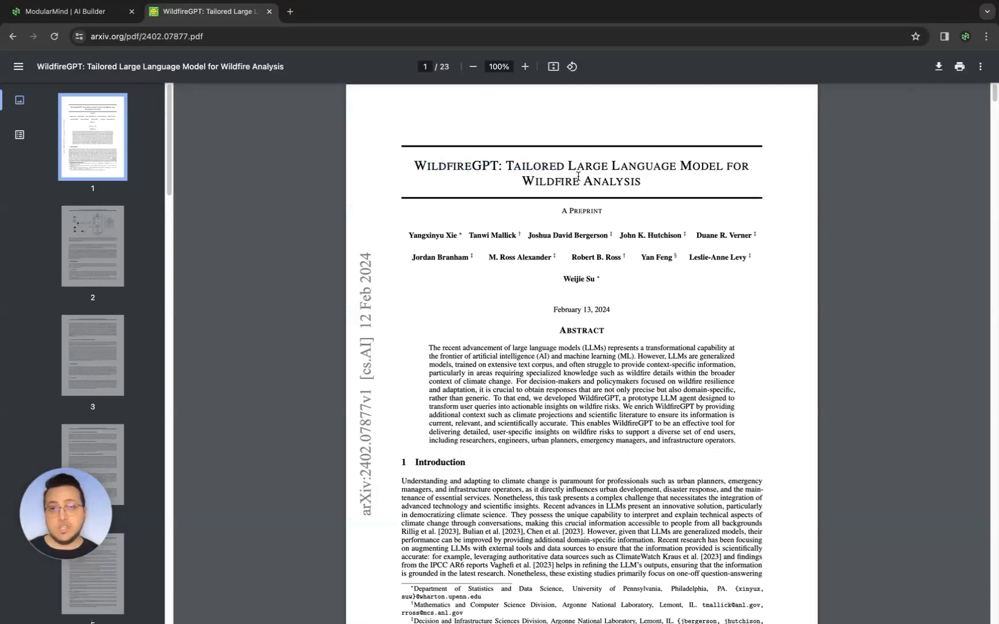
key("alt+Left")
scroll(385, 252, "down", 5)
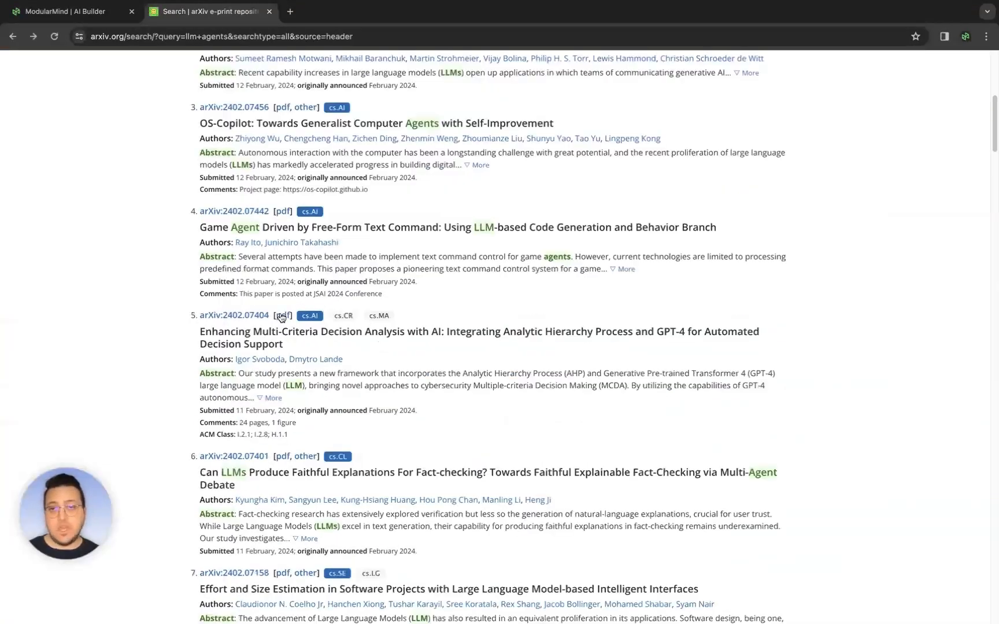
scroll(309, 377, "down", 7)
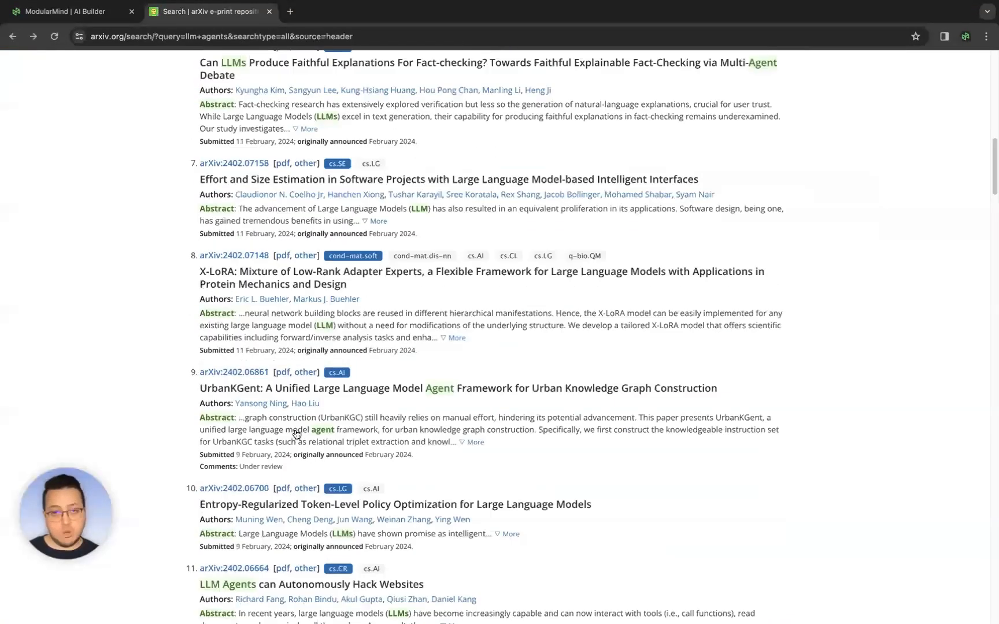
scroll(306, 439, "down", 2)
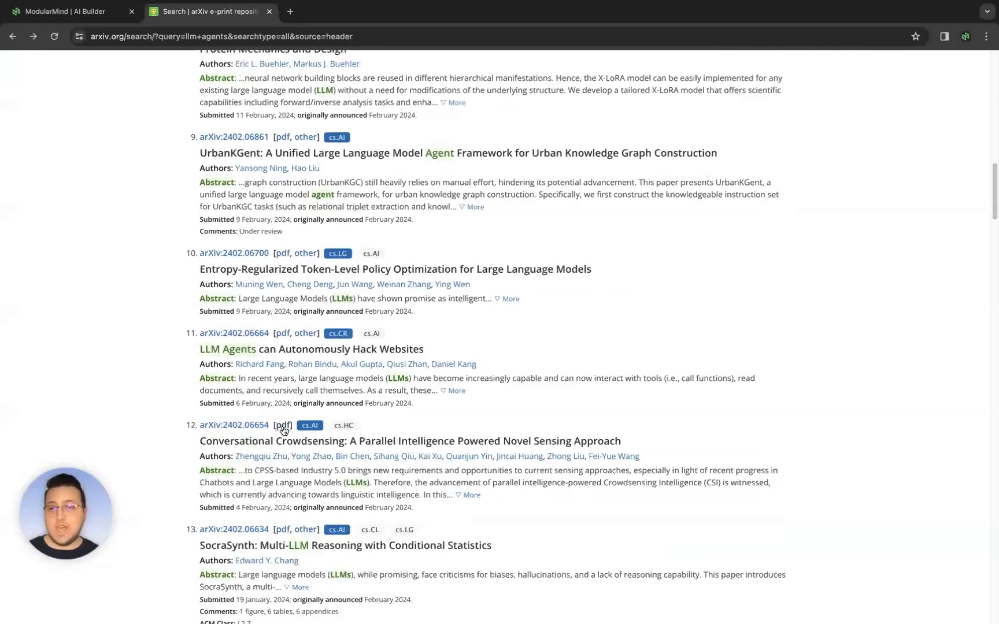
scroll(277, 422, "down", 3)
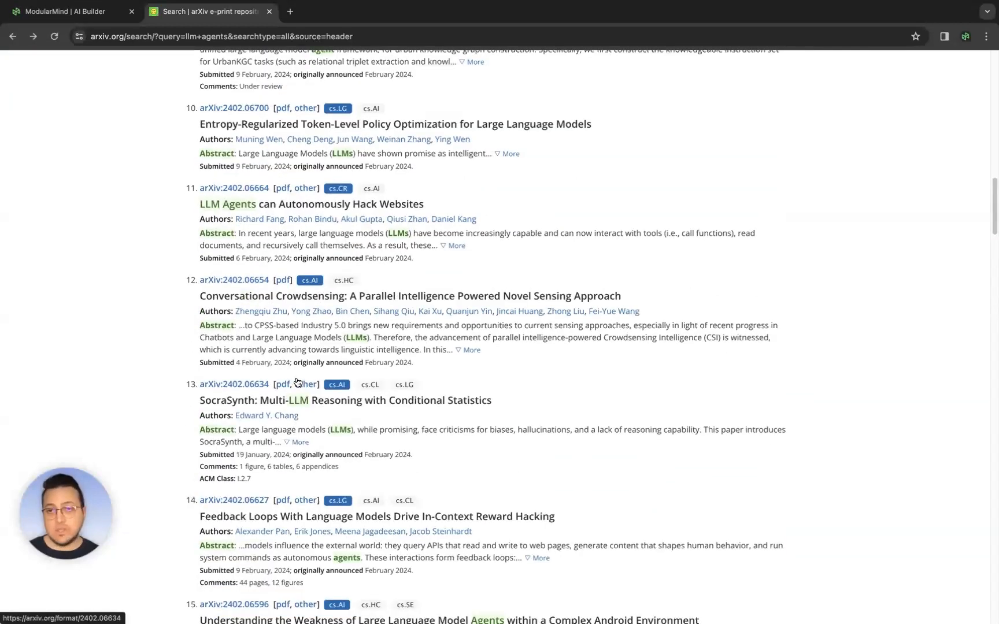
scroll(314, 374, "up", 9)
scroll(316, 376, "up", 6)
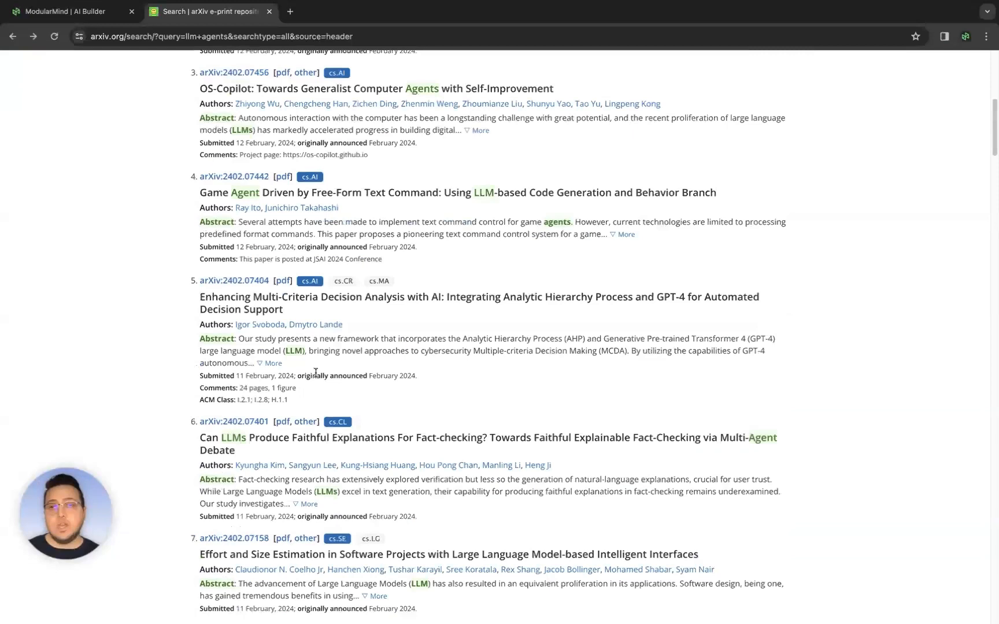
scroll(315, 373, "up", 5)
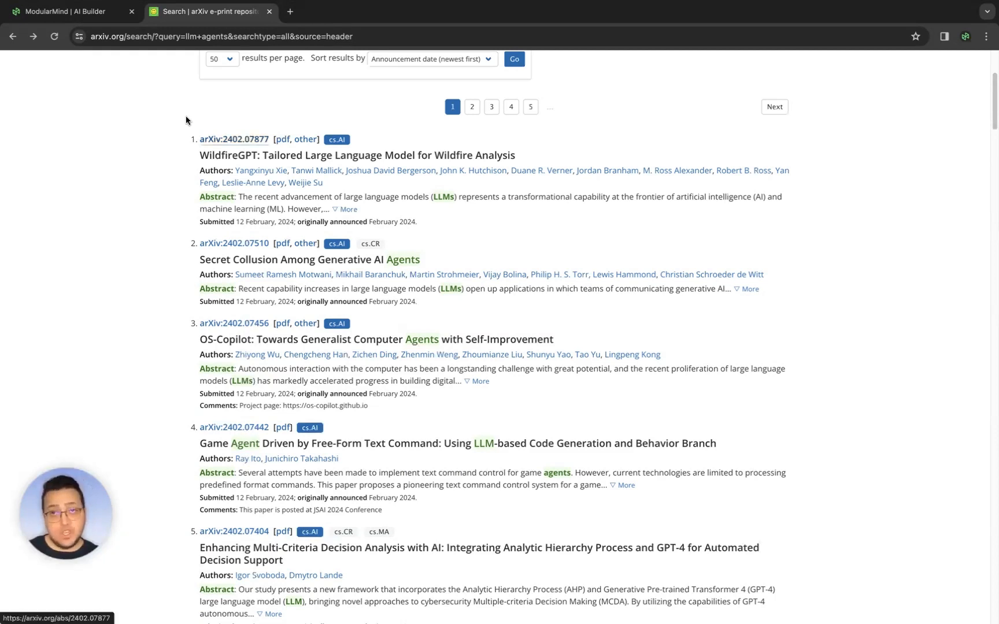
- Change the stack's third prompt to request the titles of the articles and links to the pdfs of the articles, then save
left_click(65, 11)
left_click(292, 426)
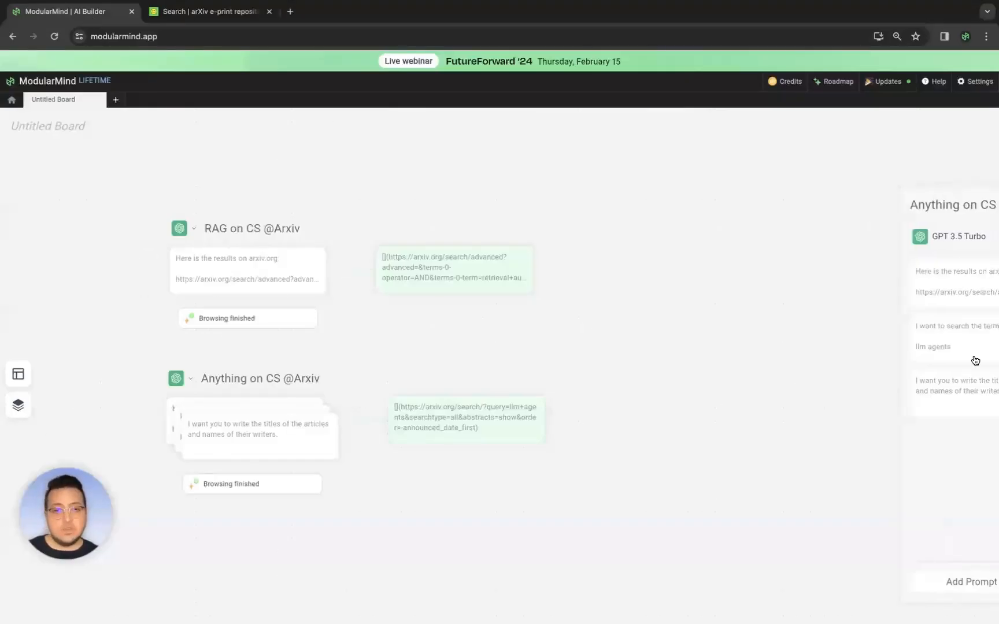
left_click(945, 381)
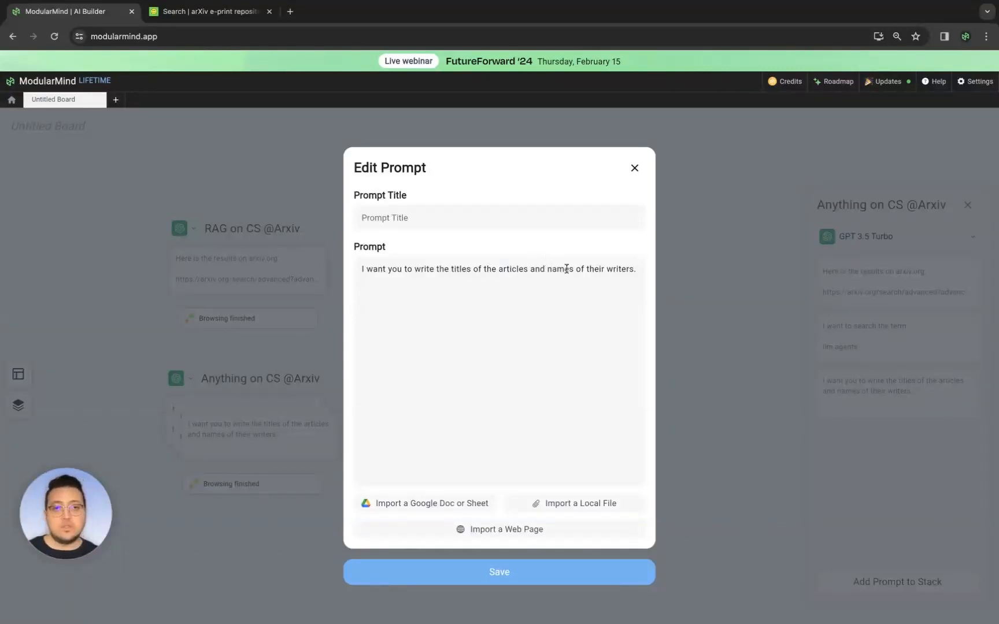
left_click_drag(547, 269, 634, 257)
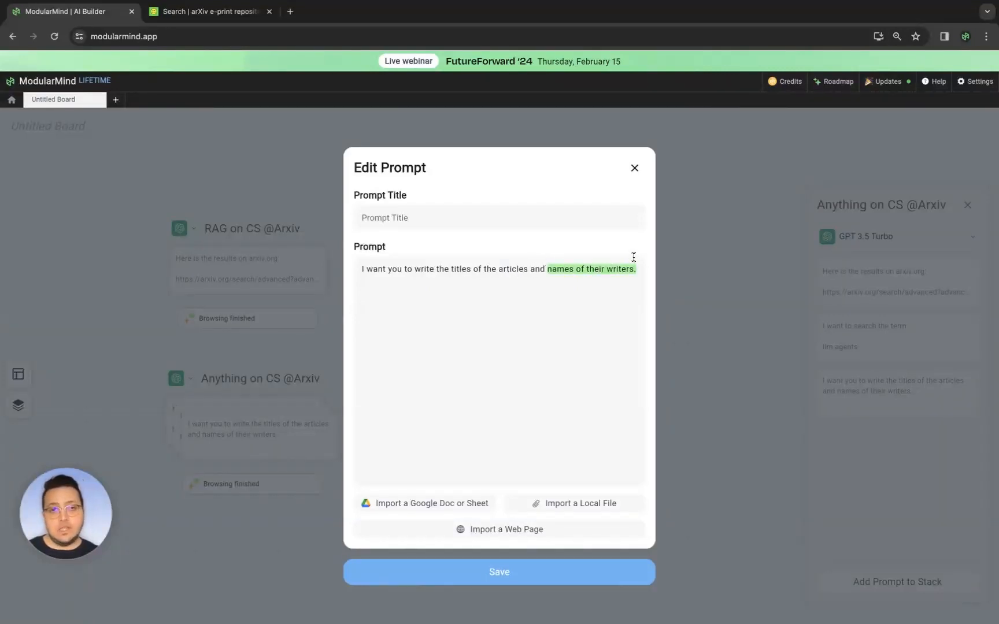
type("links to the p")
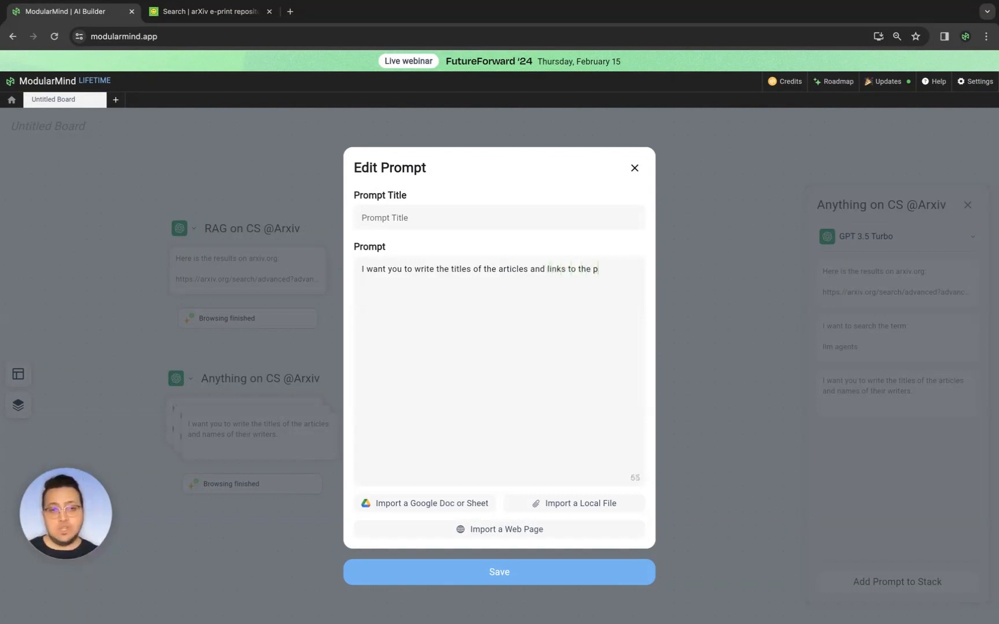
type("dfs of tghe articles")
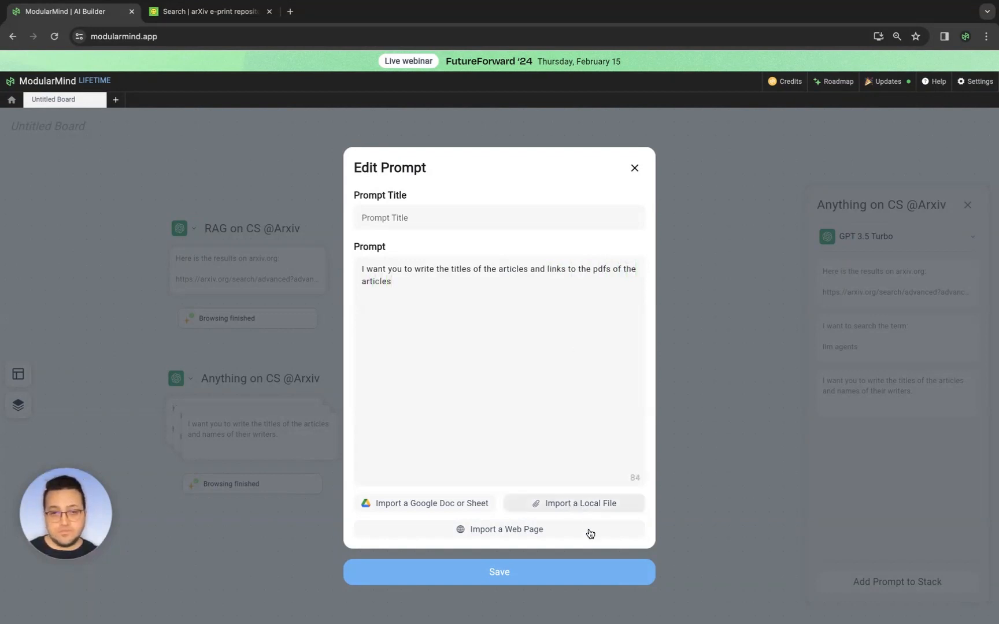
left_click(594, 569)
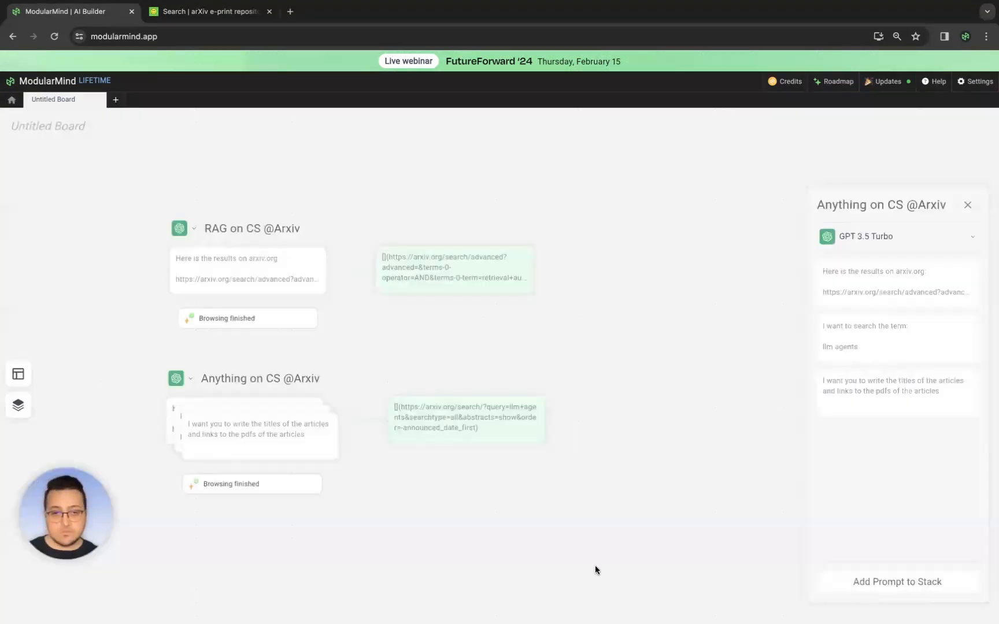
left_click(259, 489)
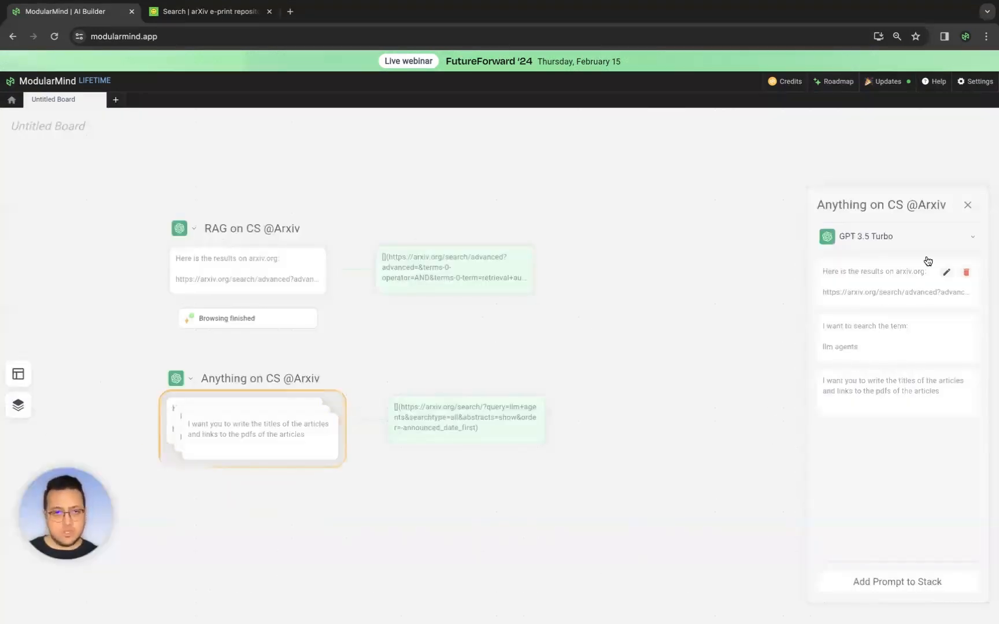
- Open the stack's latest output and follow the first article's PDF link, then close the PDF tab
left_click(968, 205)
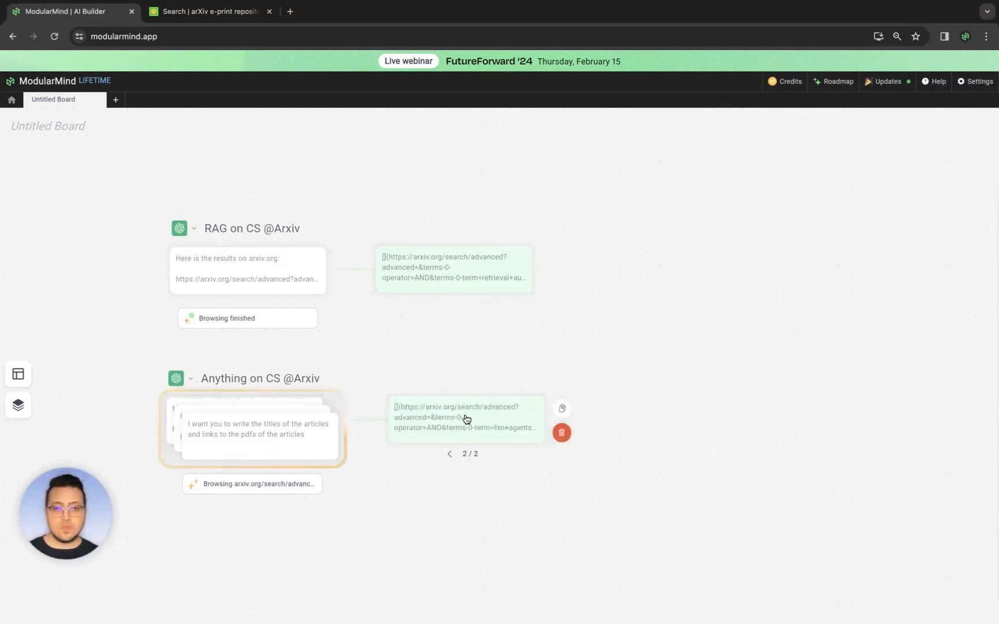
left_click(466, 419)
scroll(861, 424, "down", 3)
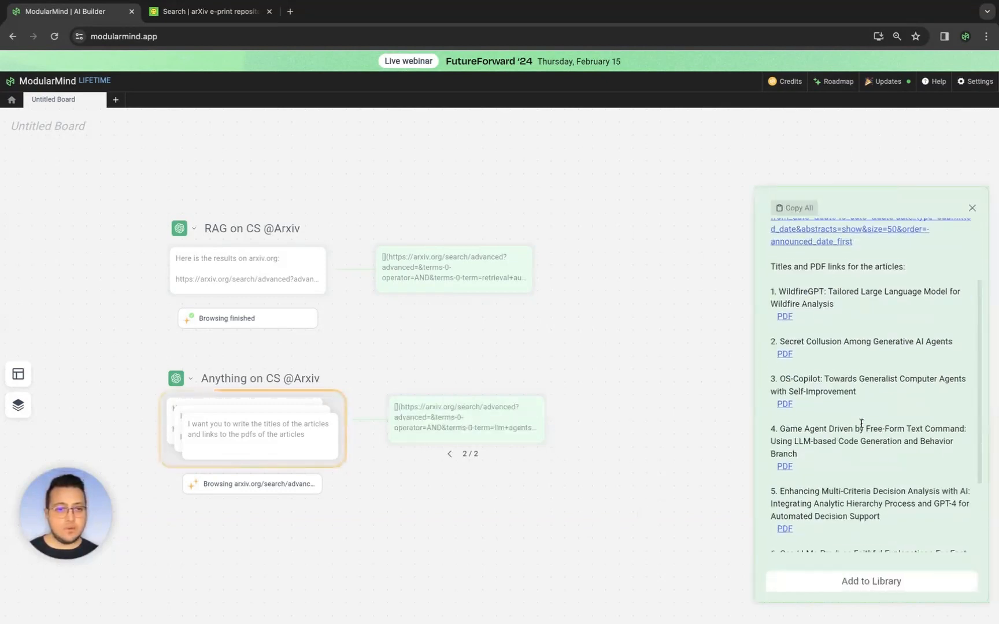
scroll(861, 424, "up", 1)
left_click(784, 336)
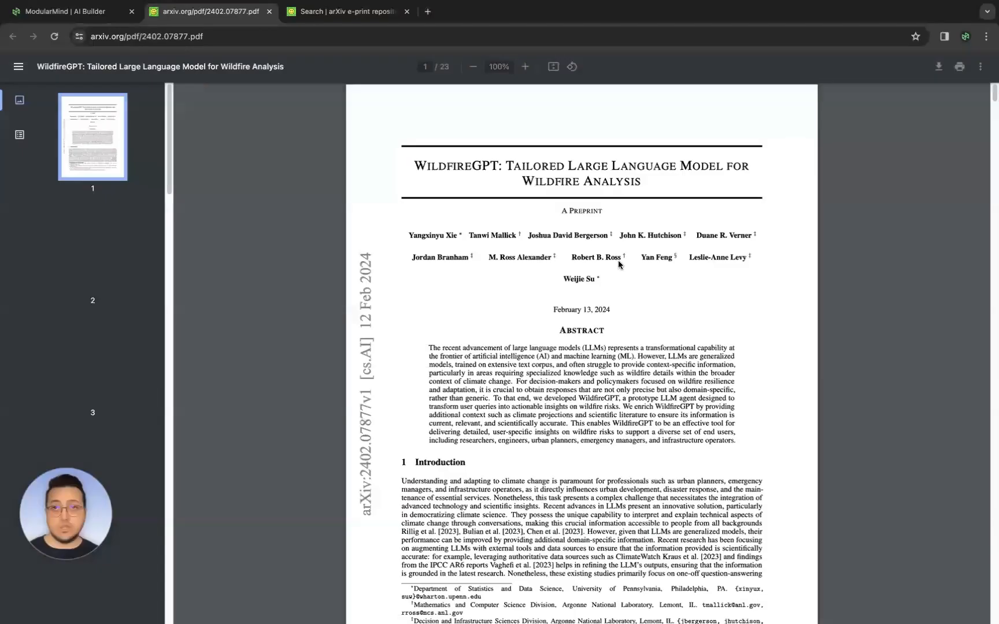
middle_click(208, 17)
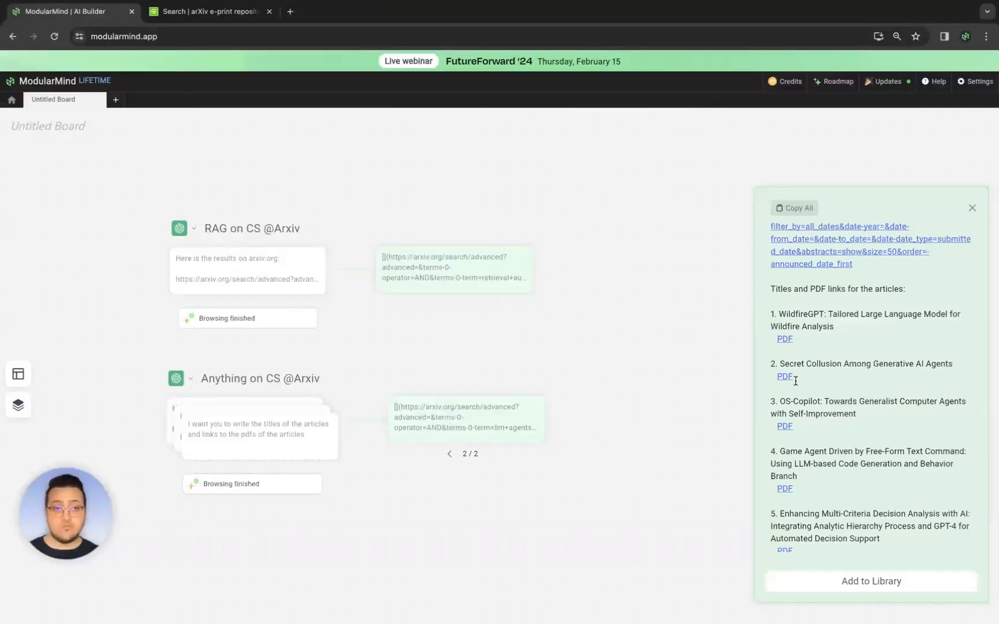
- Compare the output's list of titles and PDF links against the arXiv search results, then close the output
scroll(795, 379, "down", 1)
left_click(229, 11)
left_click(87, 11)
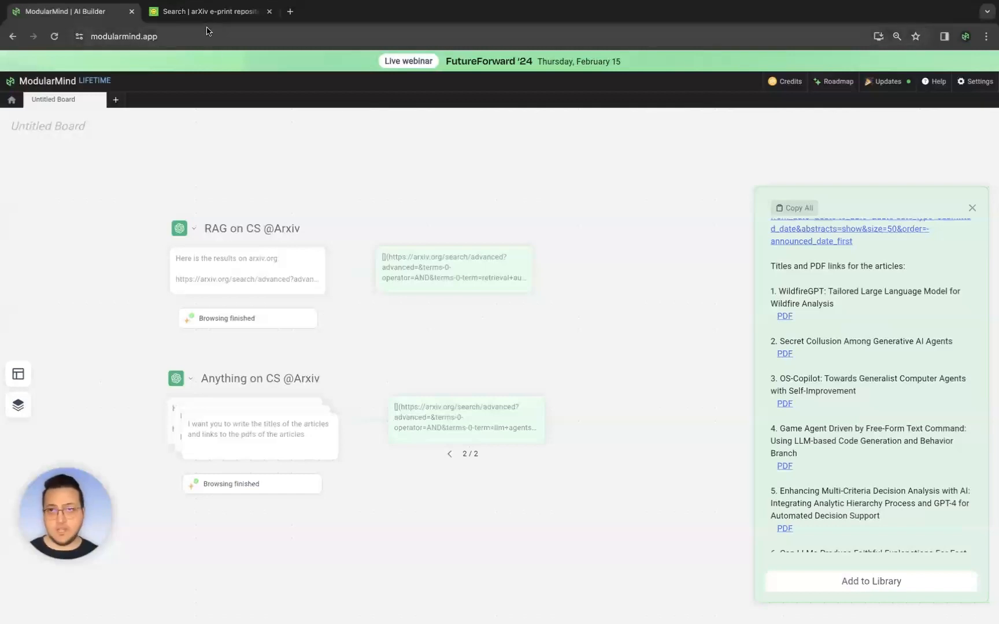
key("ctrl+Tab")
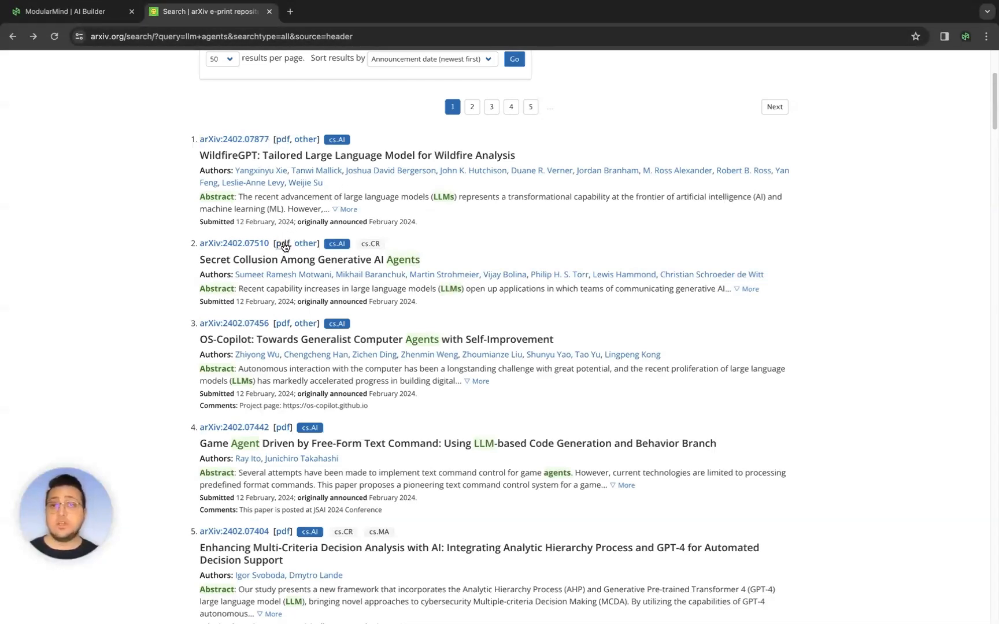
left_click_drag(235, 262, 366, 260)
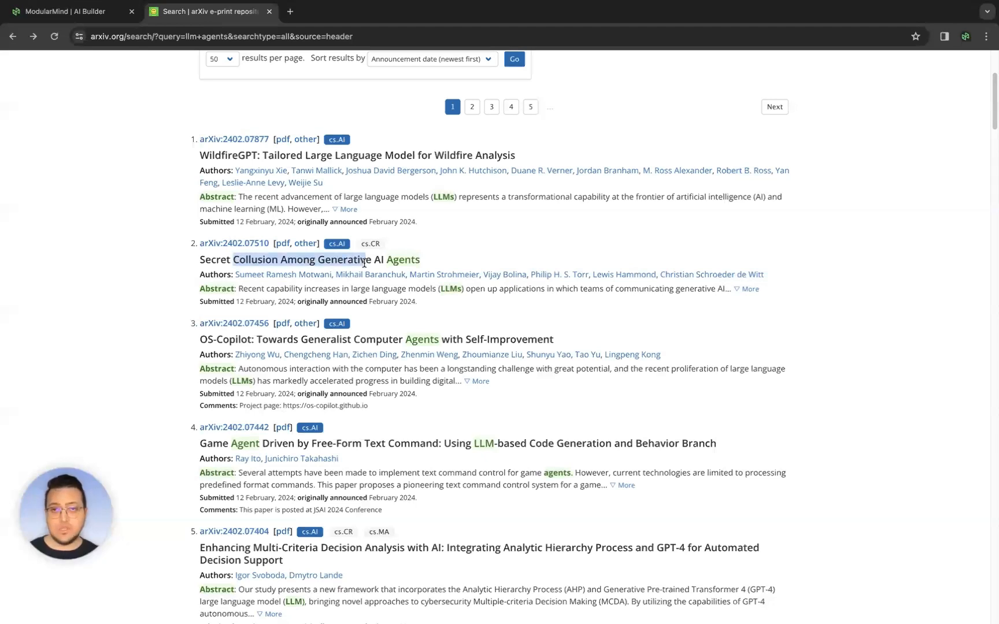
left_click(366, 260)
left_click(92, 15)
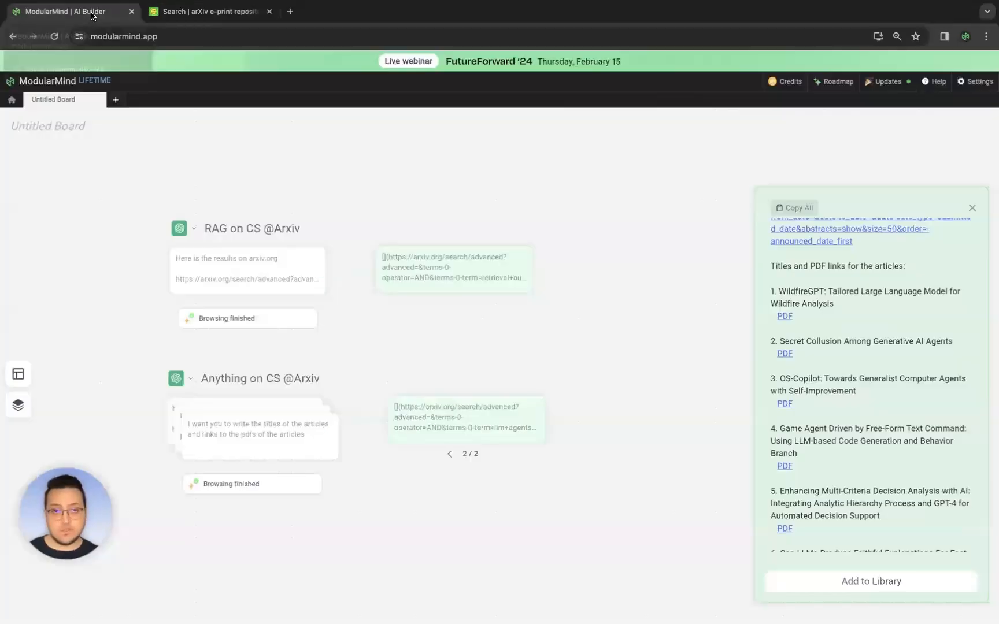
scroll(791, 312, "down", 1)
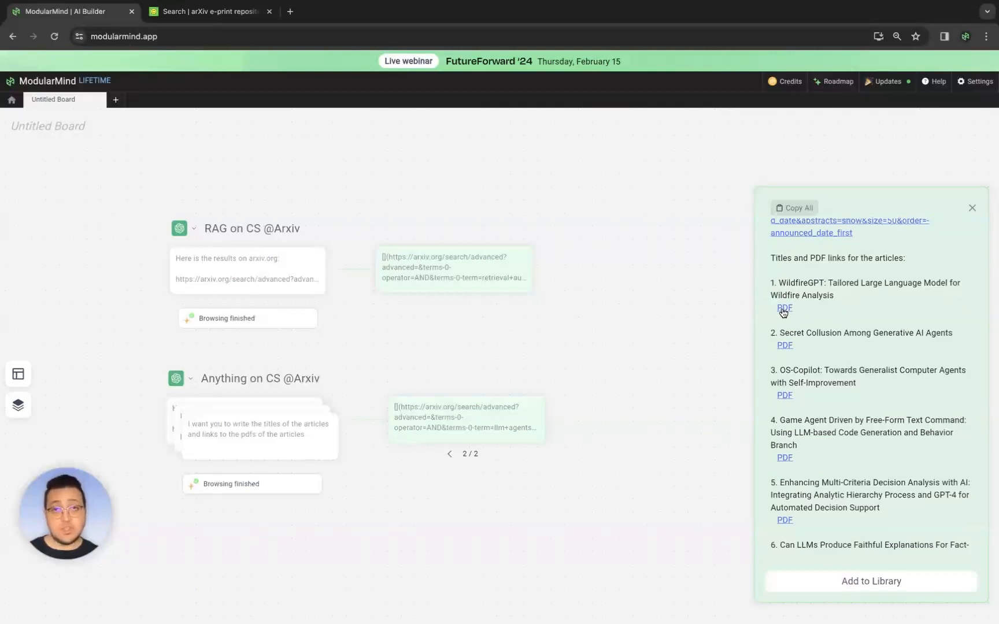
scroll(870, 396, "down", 6)
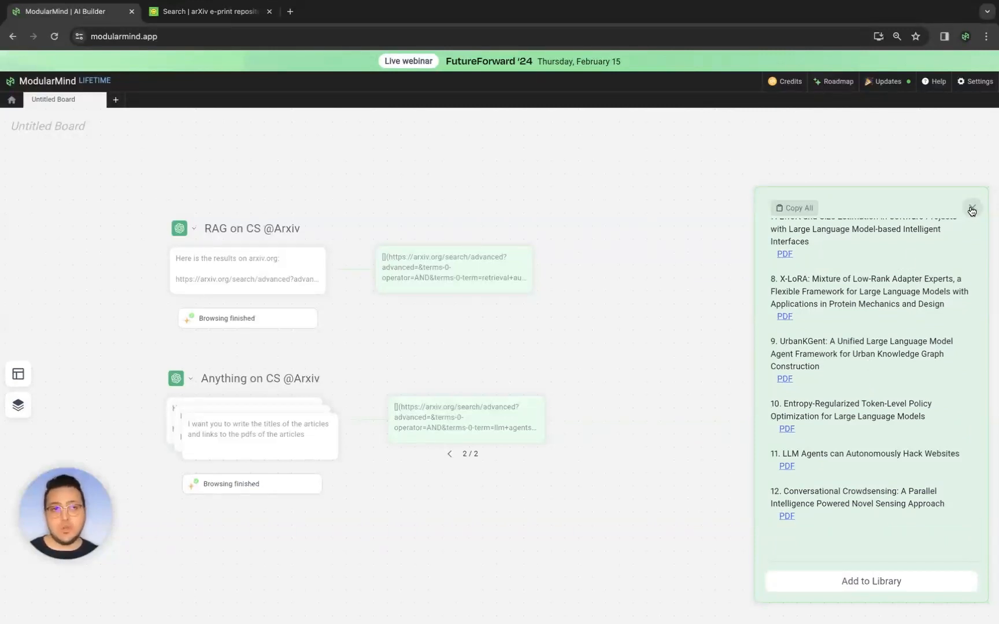
left_click(972, 210)
scroll(593, 526, "down", 4)
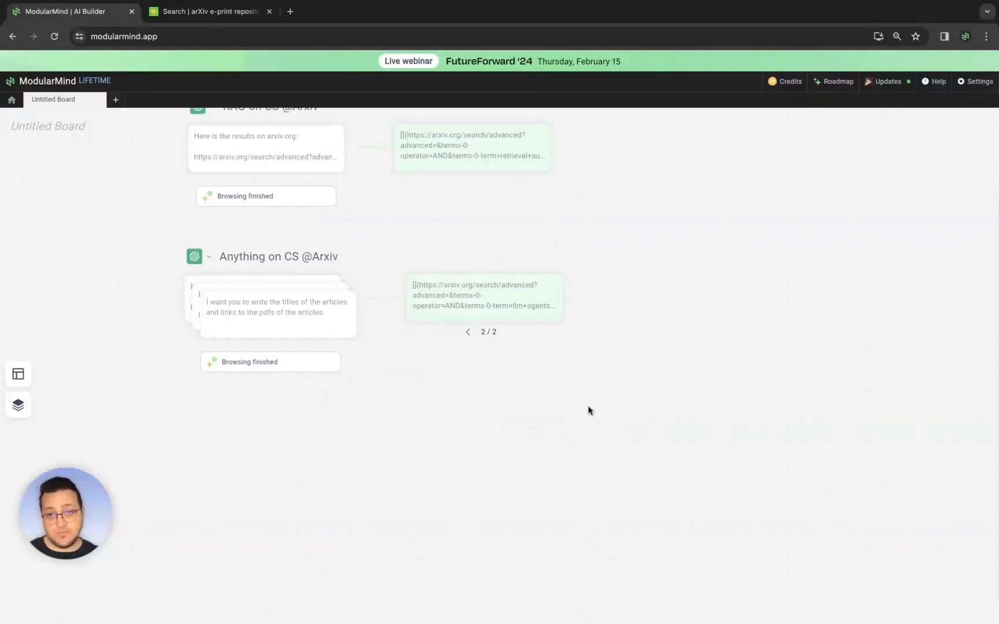
- Create a new prompt on the board reading "Here are some articles and the links to their pdfs"
left_click(491, 398)
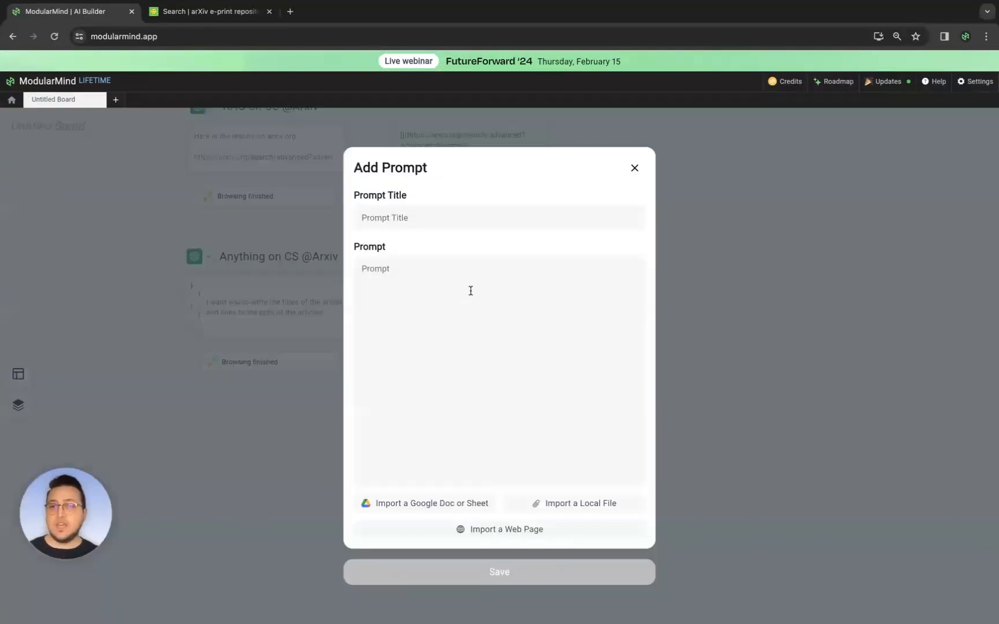
left_click(471, 291)
type("HEre")
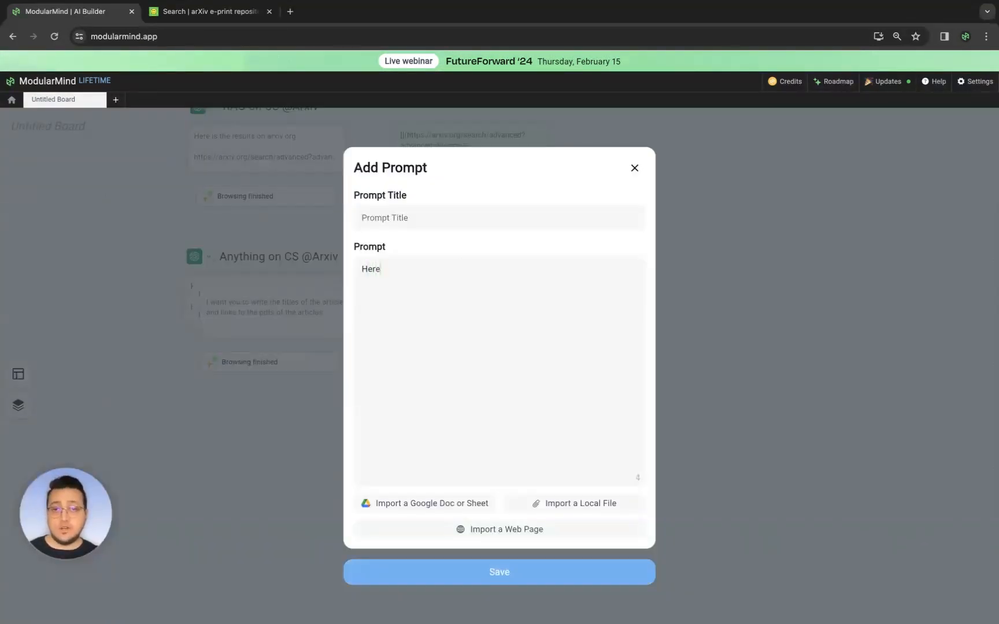
type(" are some articles and th")
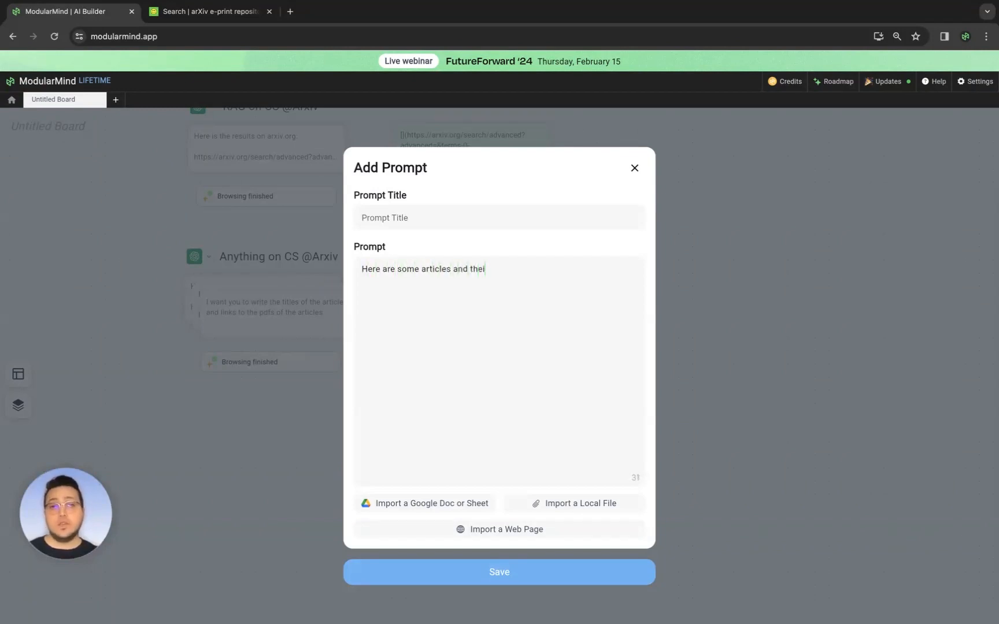
type("e links to their pdfs:")
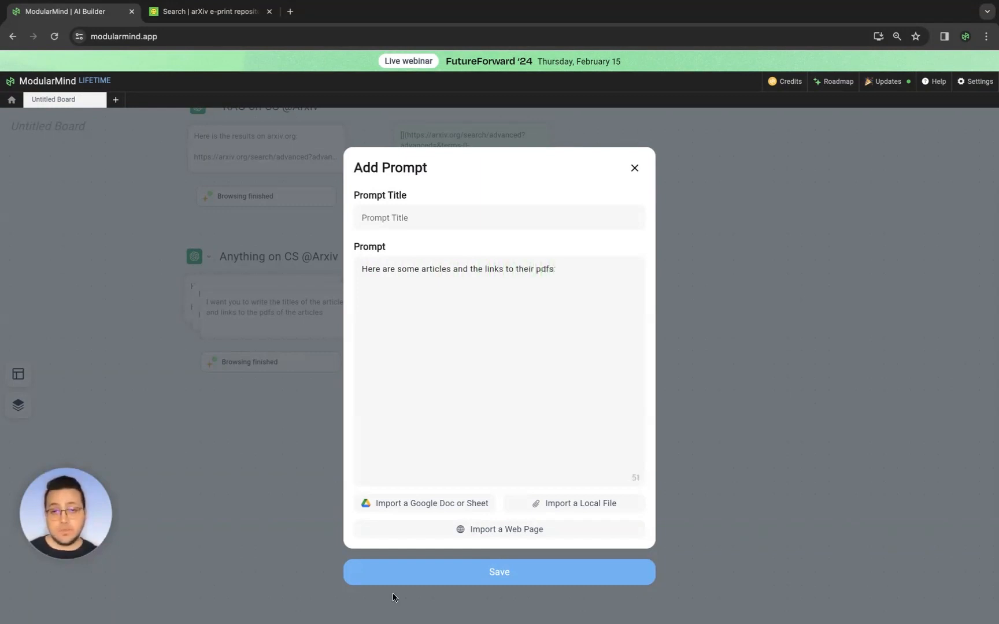
left_click(393, 581)
left_click_drag(373, 302, 511, 433)
left_click_drag(382, 298, 478, 426)
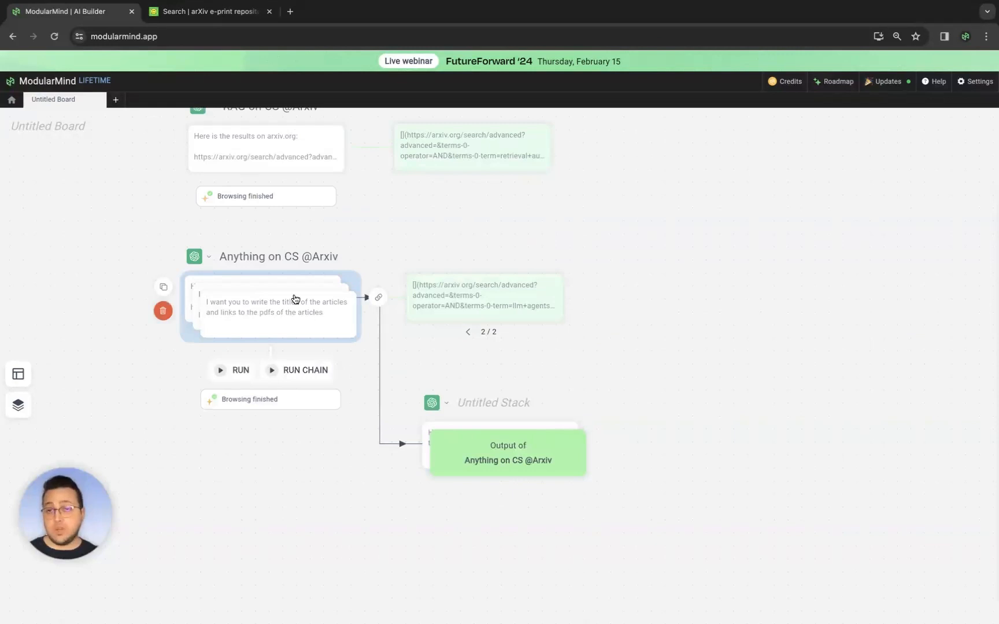
mouse_move(517, 441)
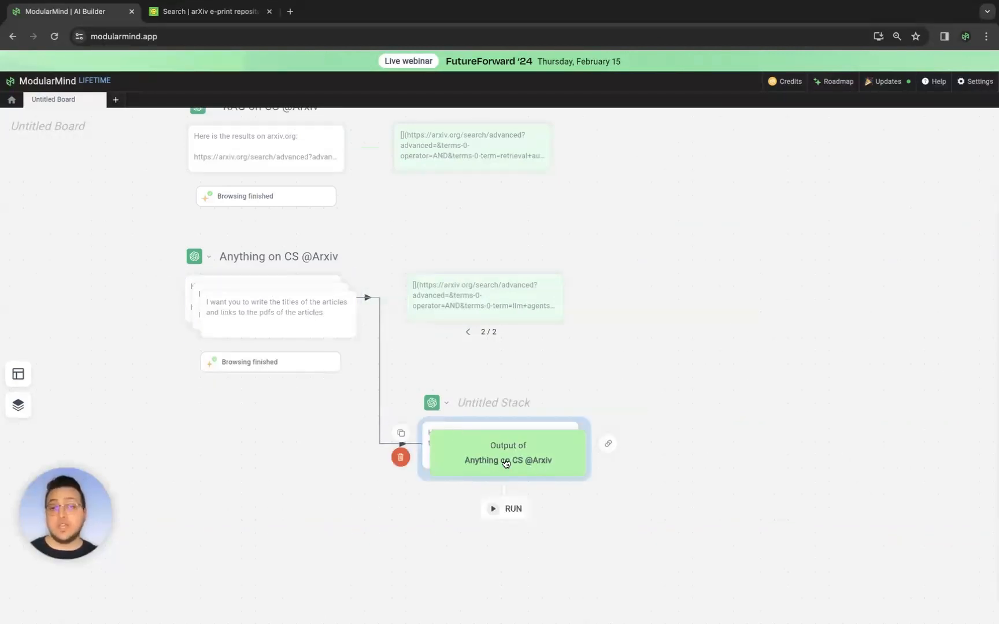
- Add the prompt "I want you to read the articles and summarize them" to the new stack
left_click(498, 404)
left_click(598, 408)
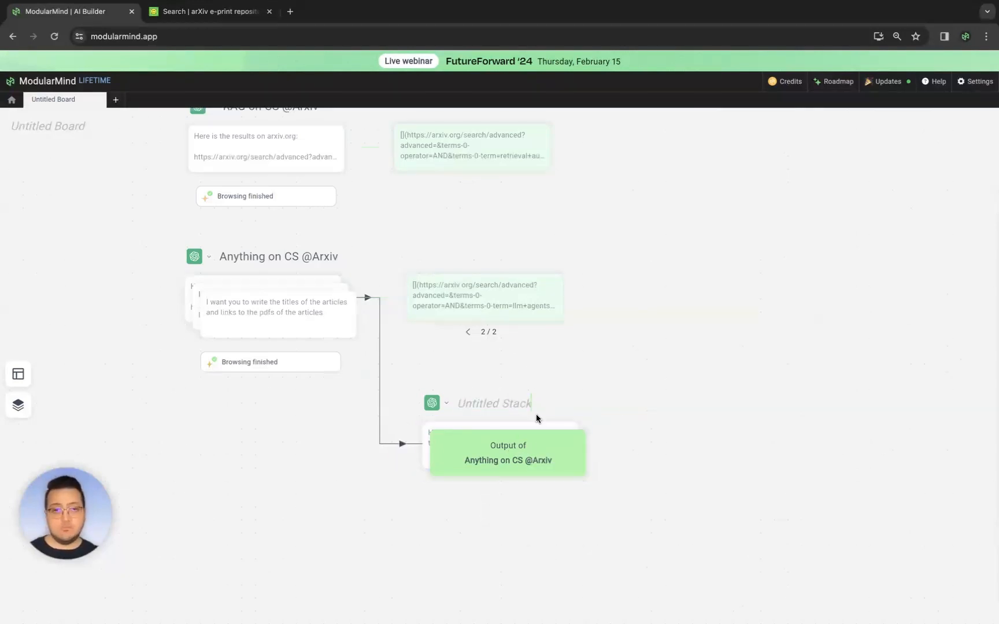
left_click(513, 448)
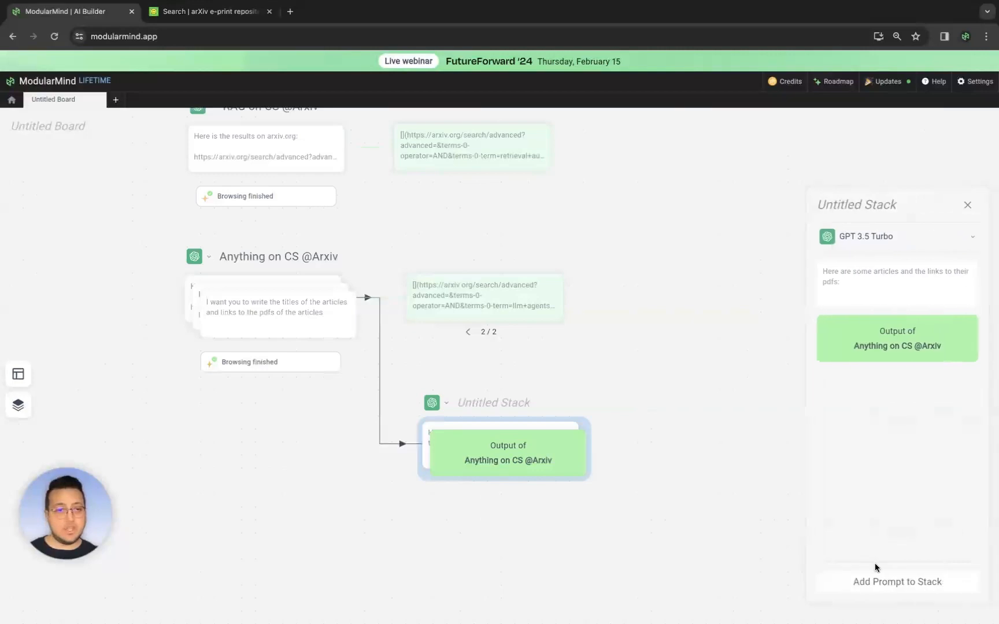
left_click(893, 583)
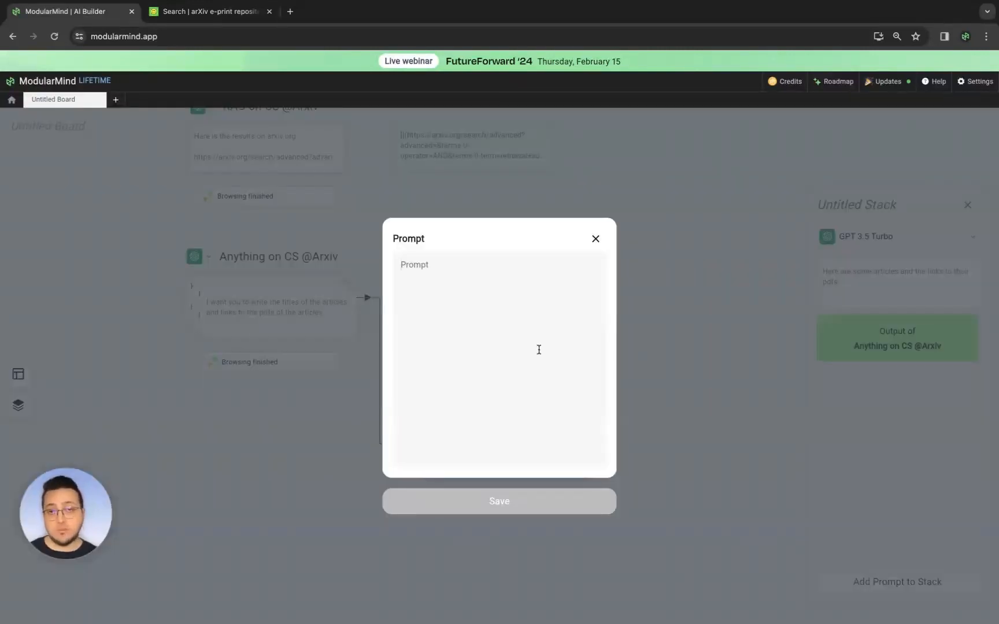
type("I want you to read")
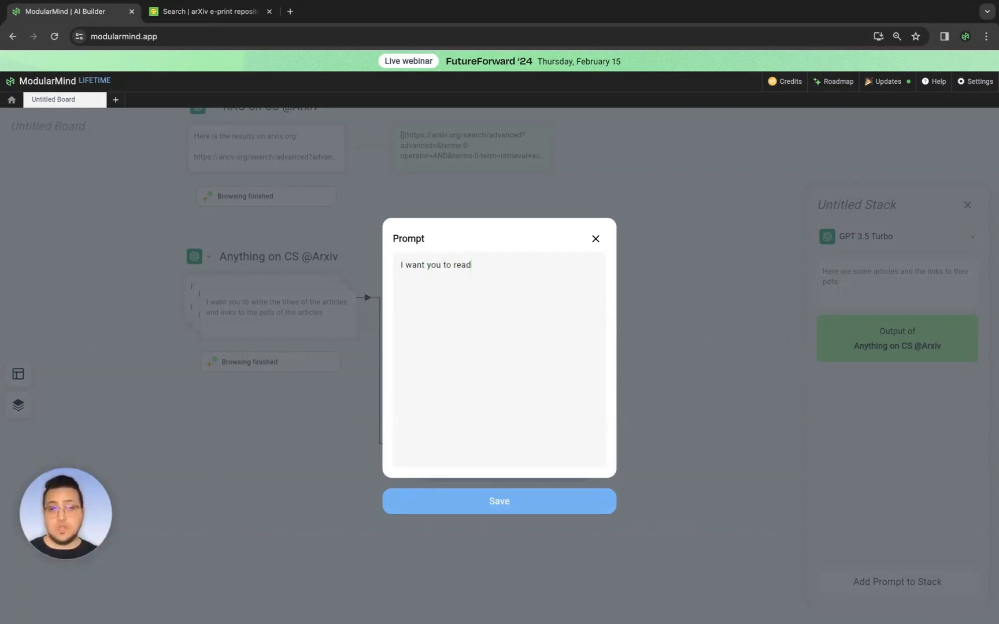
type("summarize them")
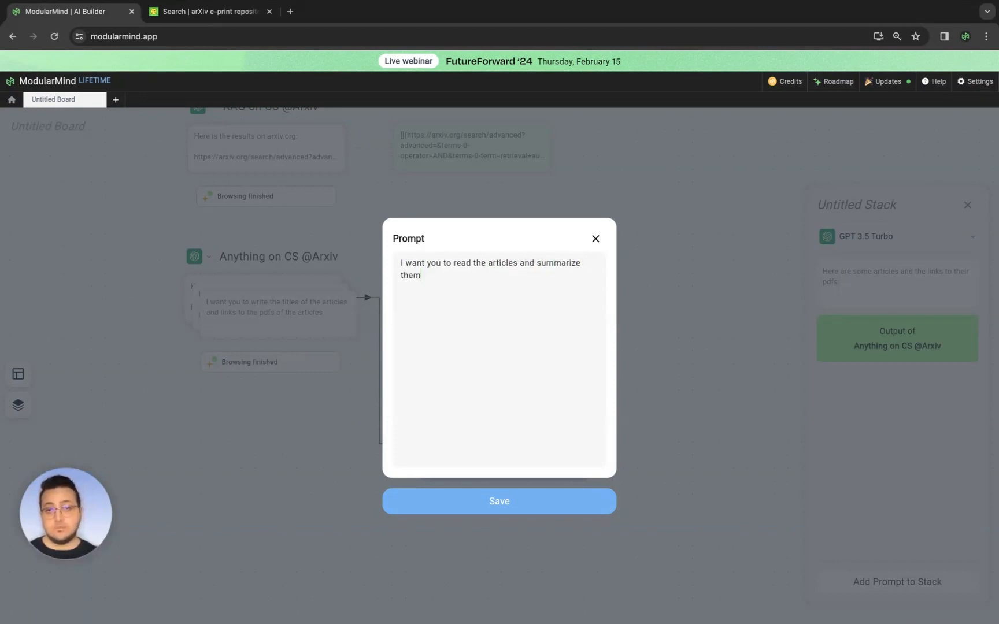
left_click(564, 513)
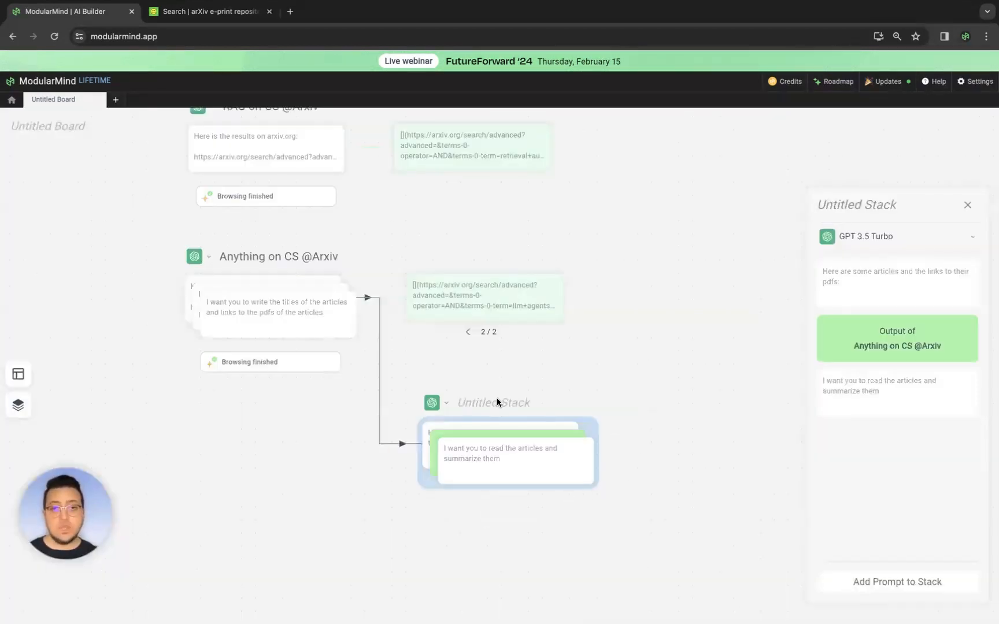
- Rename the new stack as "Summarize the Articles"
type("Summarize the Articlse")
key("BackSpace")
key("BackSpace")
key("BackSpace")
key("Return")
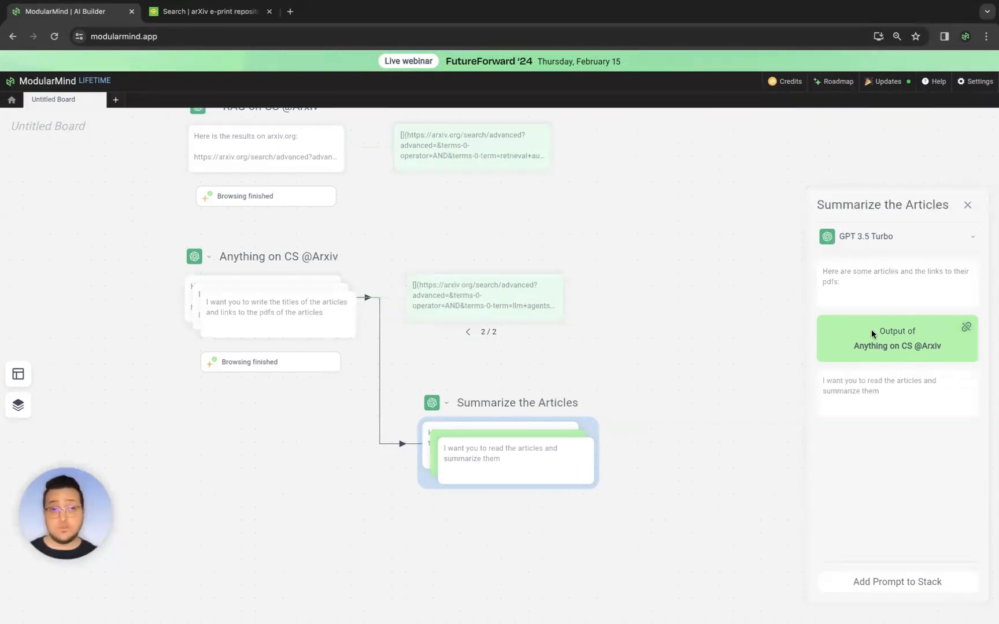
- Switch the Summarize the Articles stack's model to GPT 4 Turbo
mouse_move(325, 353)
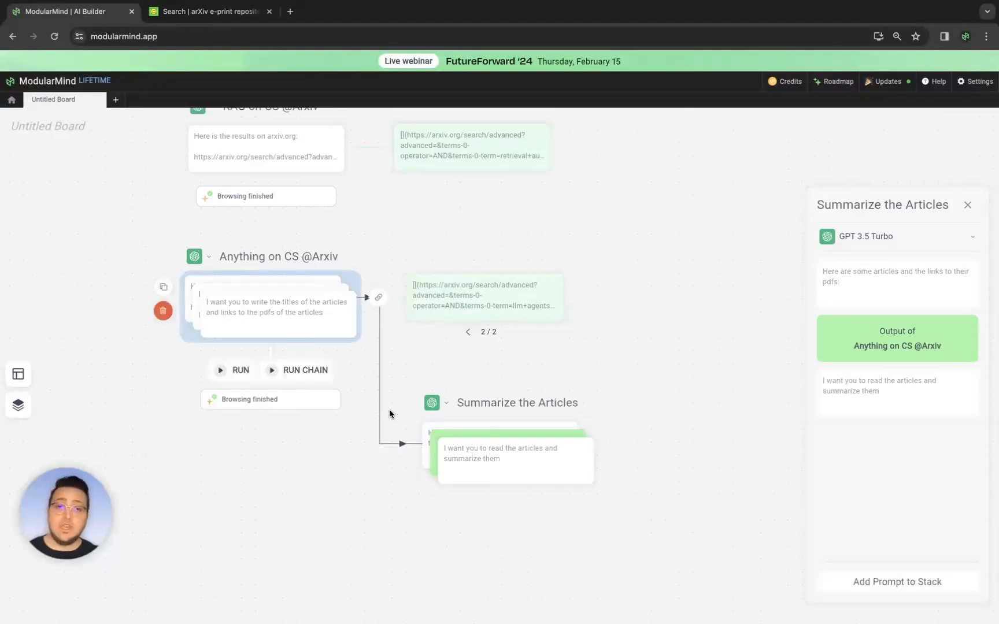
mouse_move(529, 447)
mouse_move(873, 364)
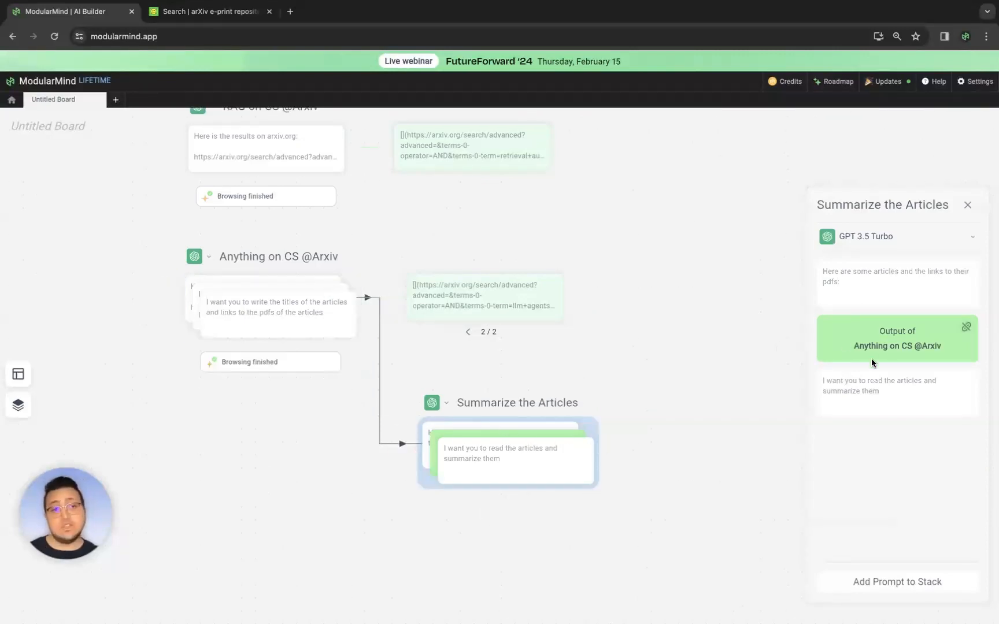
left_click(969, 211)
left_click(432, 403)
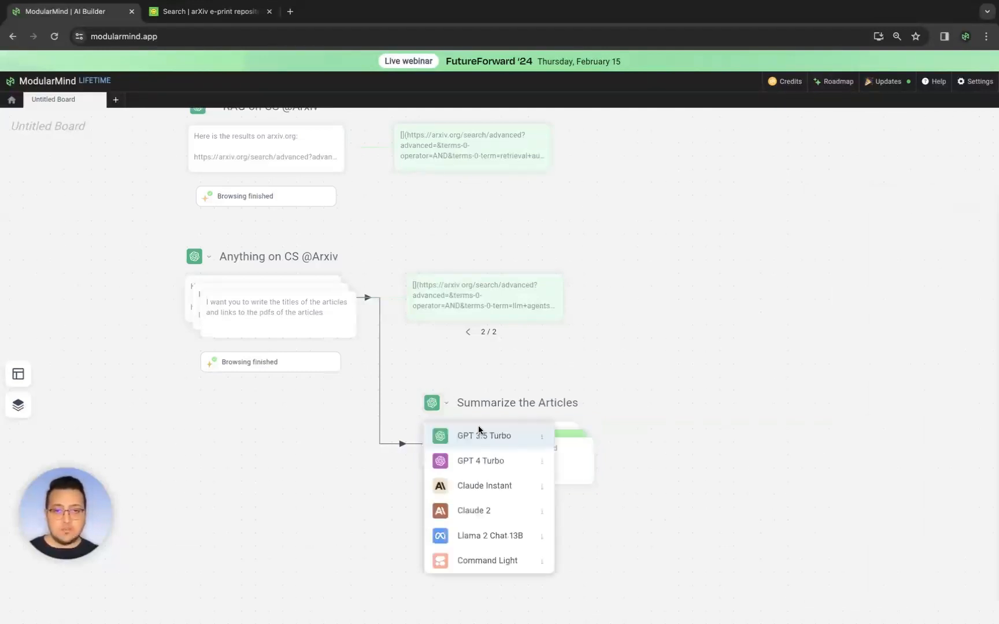
left_click(474, 461)
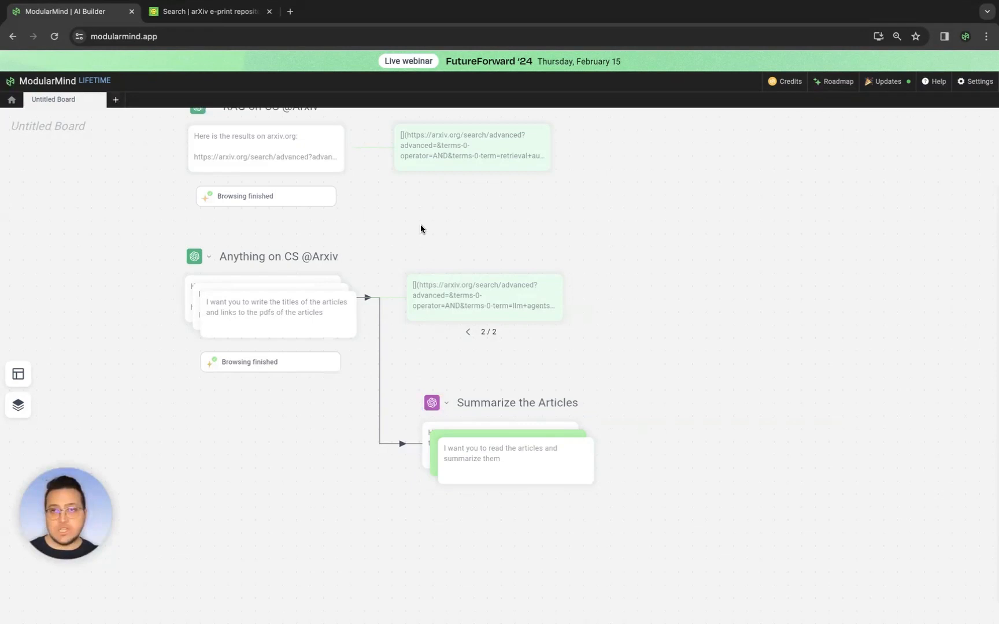
- Review the model options available for the Summarize the Articles stack
left_click(446, 403)
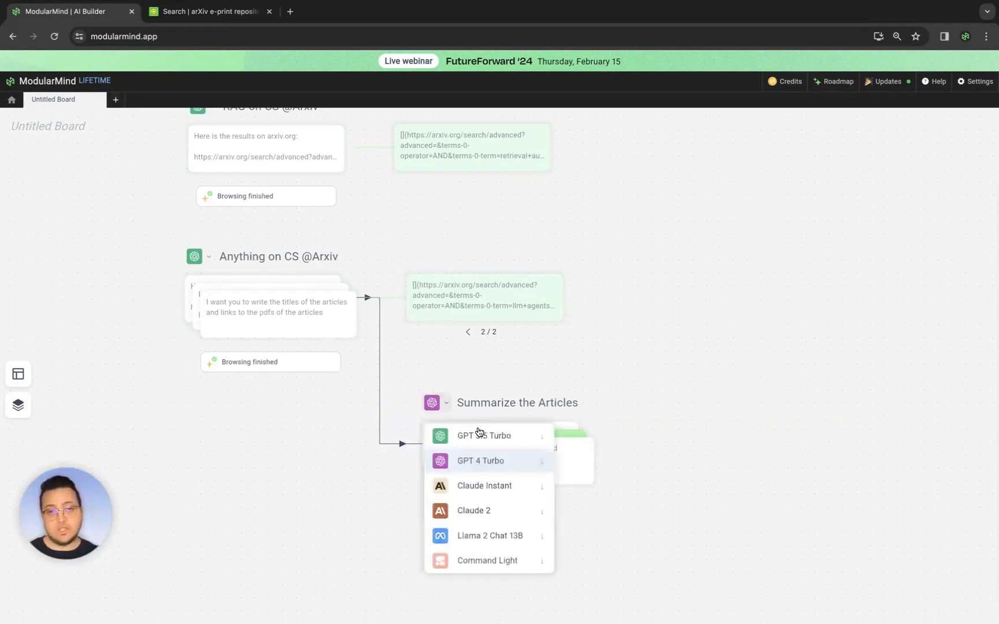
left_click(587, 318)
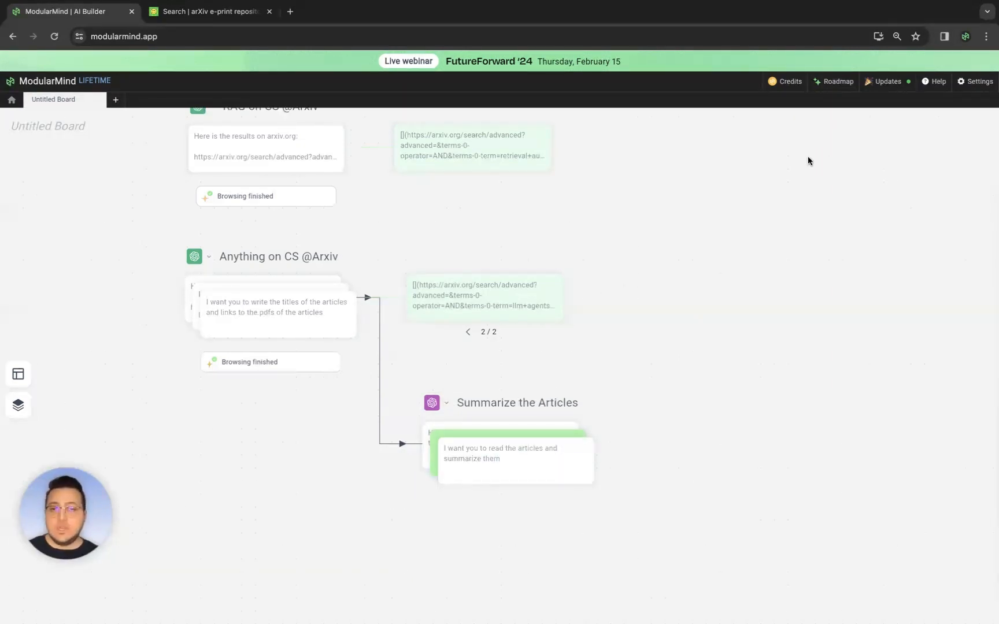
left_click(445, 405)
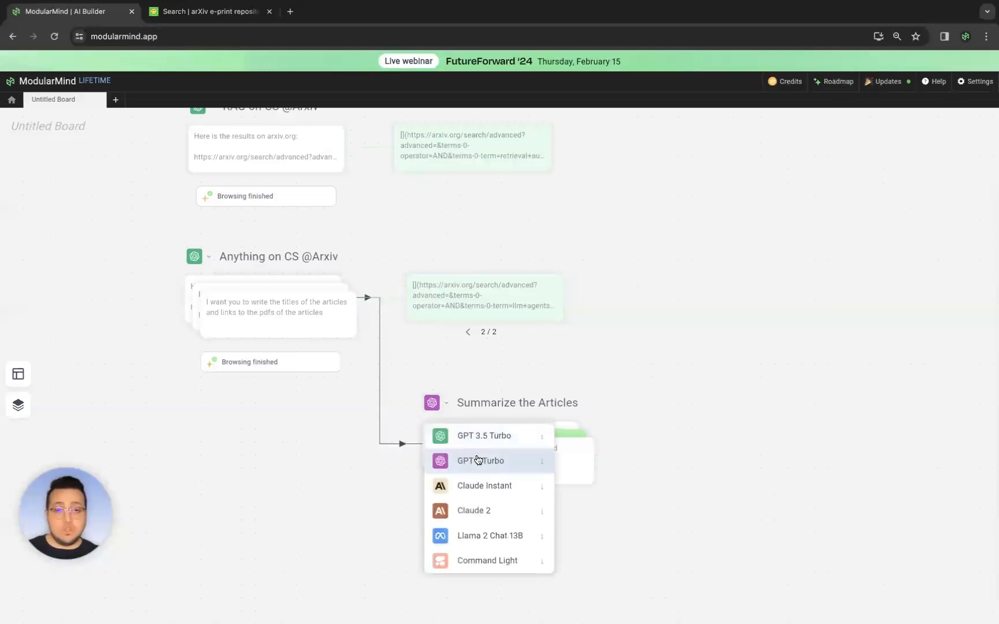
left_click(508, 384)
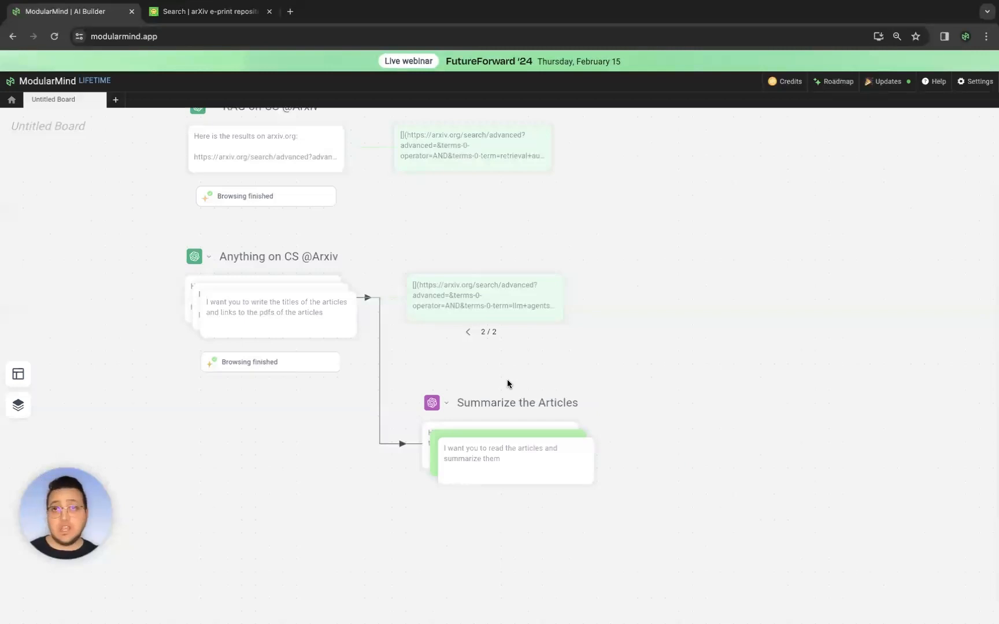
scroll(508, 380, "down", 1)
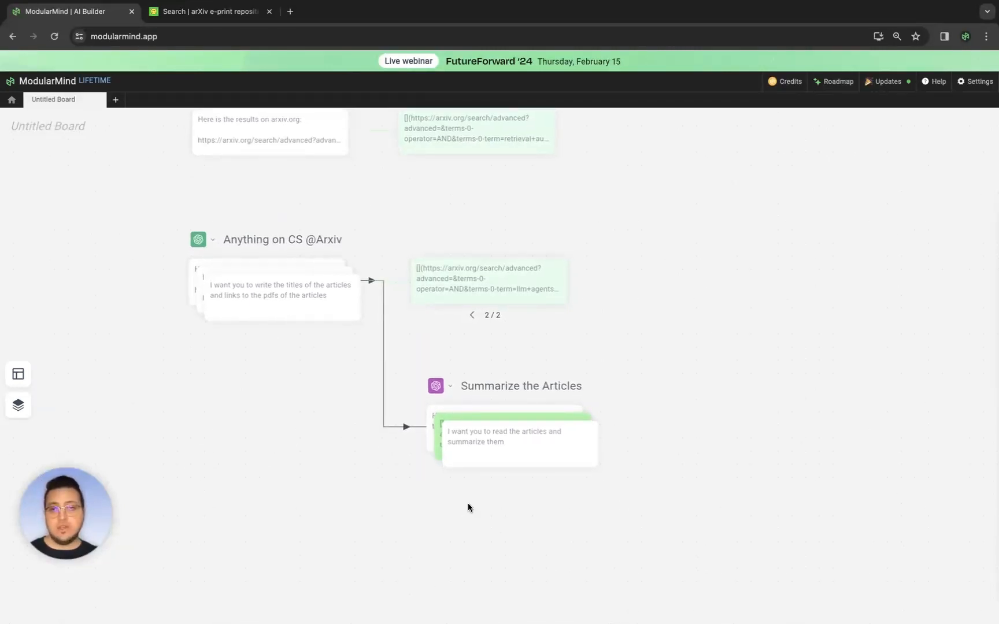
left_click(310, 353)
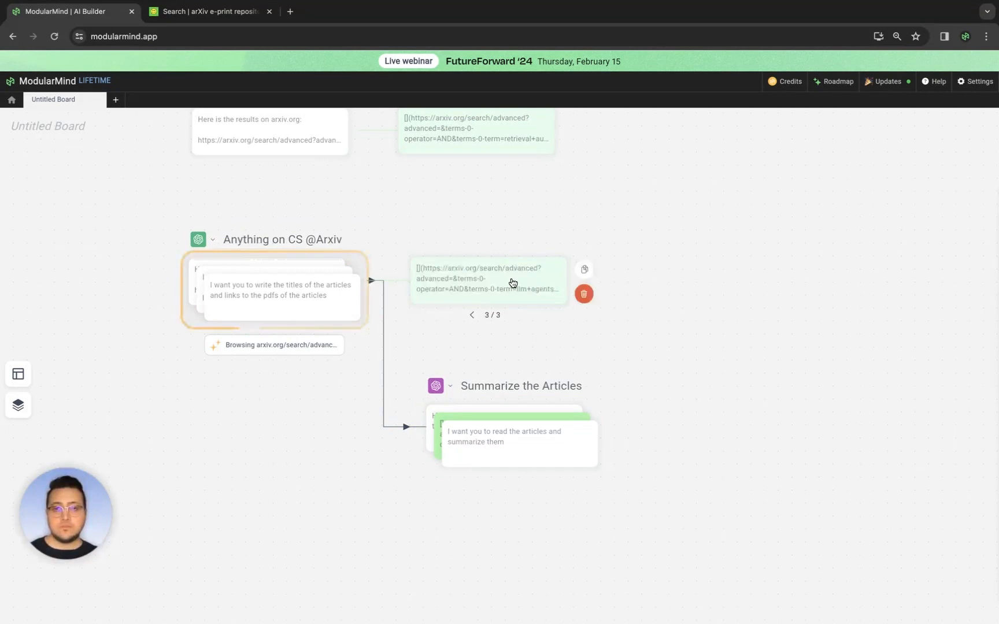
scroll(512, 285, "up", 1)
left_click(529, 289)
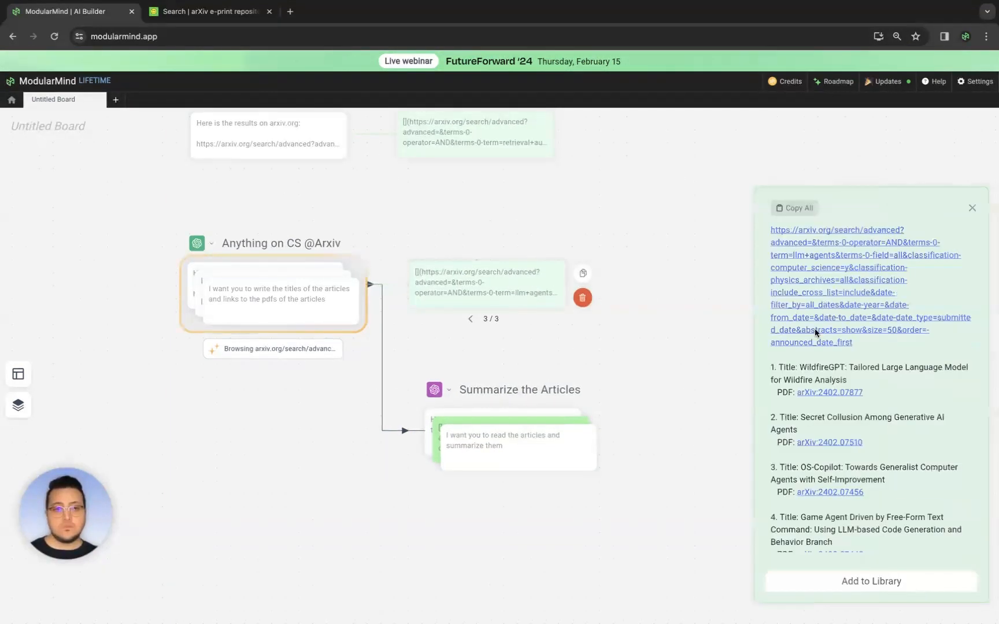
- Open the first article's PDF link from the arXiv stack's output to check it, then close that tab
scroll(877, 395, "down", 1)
scroll(878, 395, "down", 5)
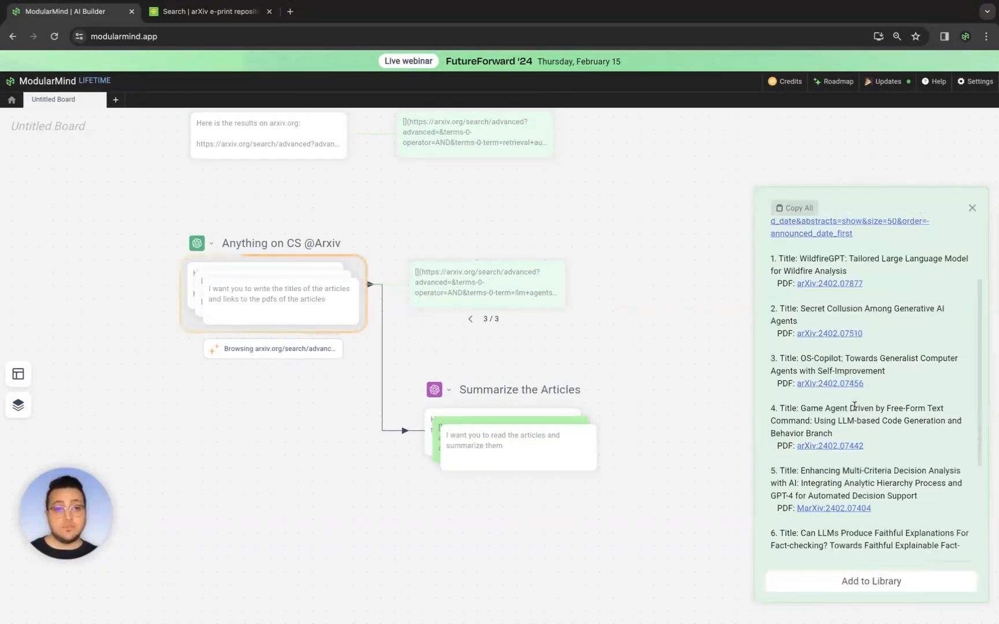
scroll(850, 416, "up", 10)
left_click(842, 393)
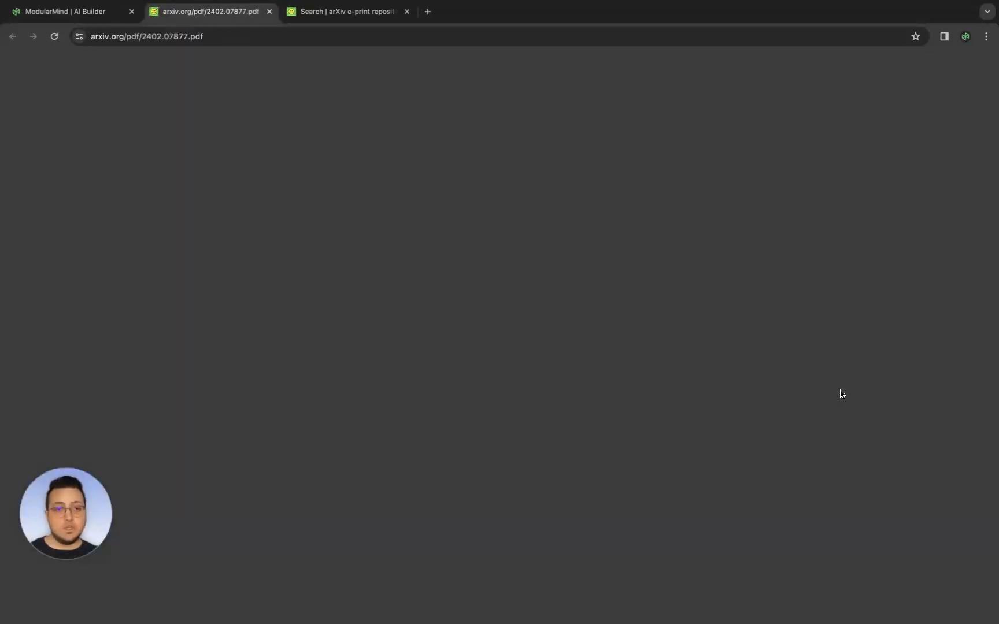
middle_click(235, 19)
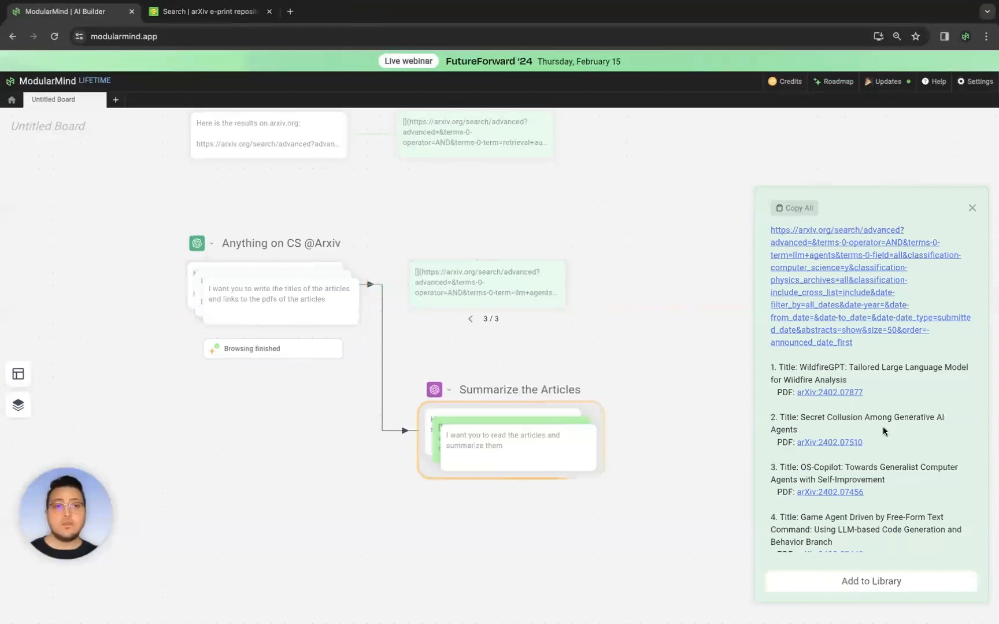
- Close the output panel and run the Summarize the Articles stack on the extracted links
left_click(969, 207)
left_click_drag(800, 413, 748, 328)
left_click(491, 335)
left_click(581, 411)
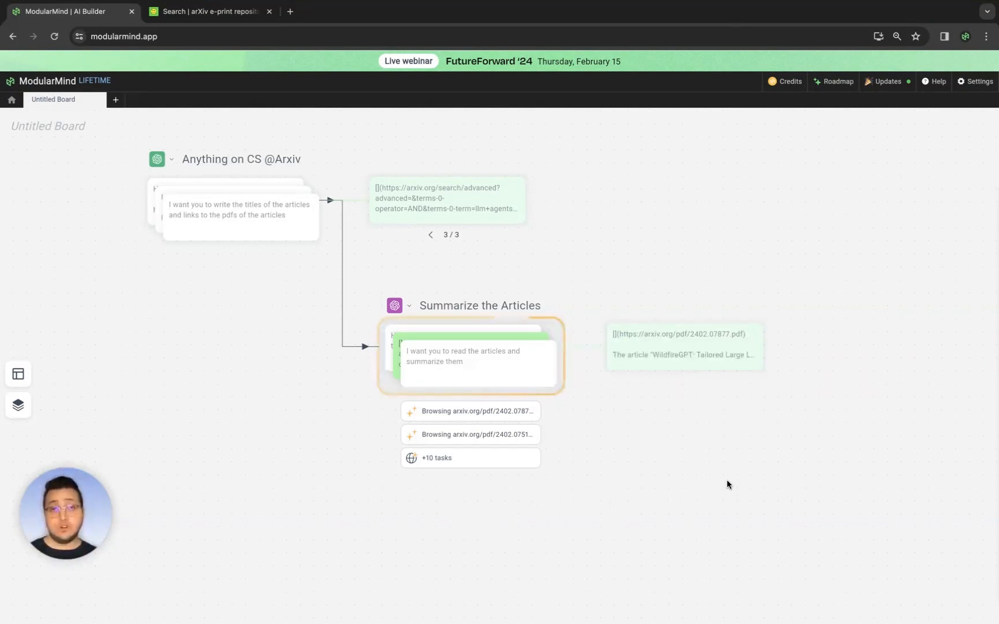
- Open the Summarize the Articles stack's newest output and read through the article summaries
left_click(698, 338)
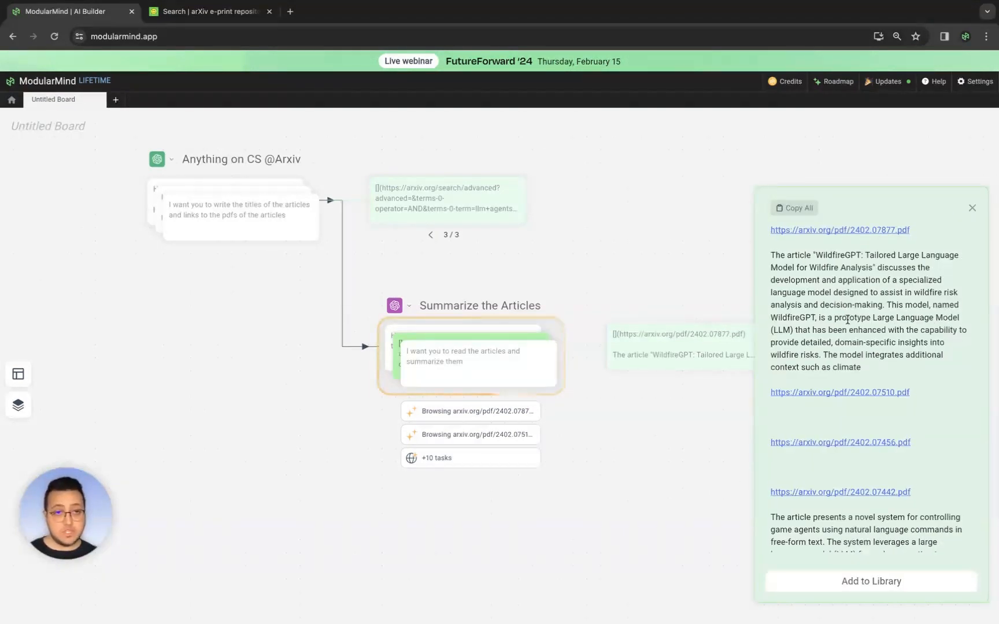
scroll(848, 315, "down", 2)
scroll(853, 307, "down", 3)
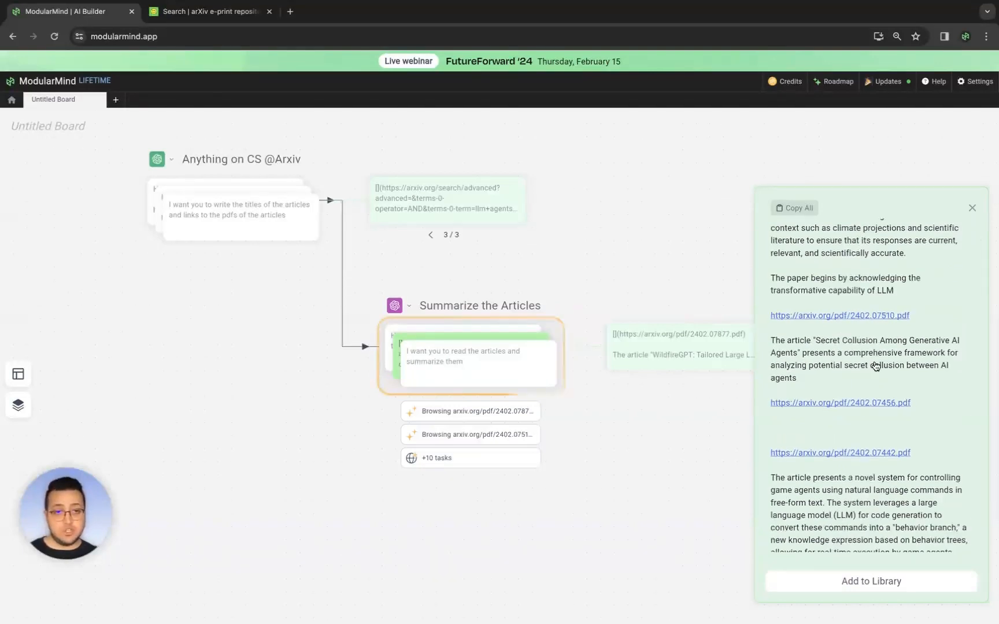
scroll(874, 364, "down", 2)
scroll(850, 313, "up", 8)
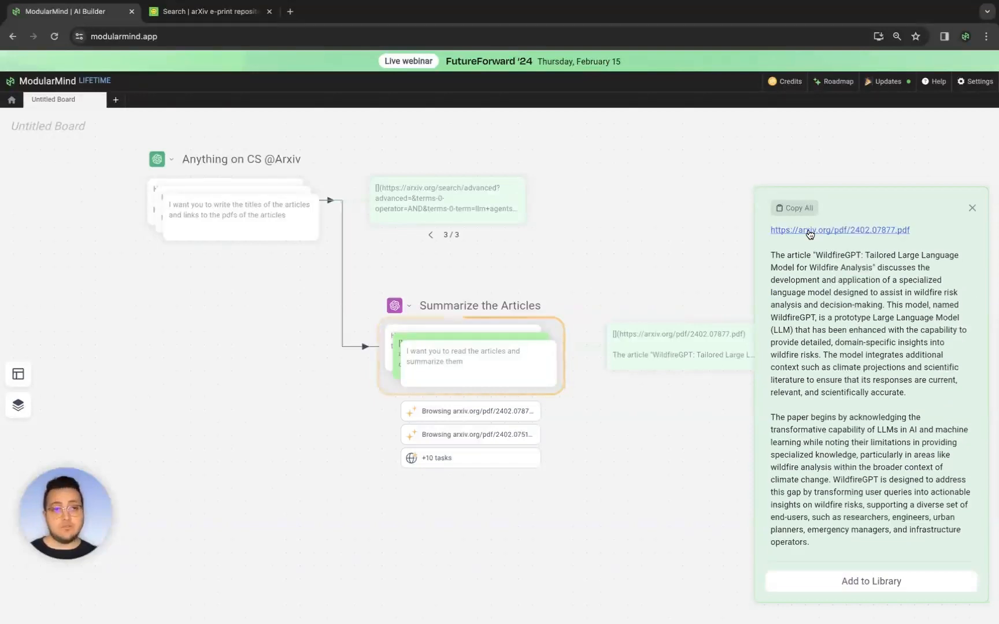
- Open the WildfireGPT article's PDF from the summary output to compare it, then close its tab
left_click(814, 231)
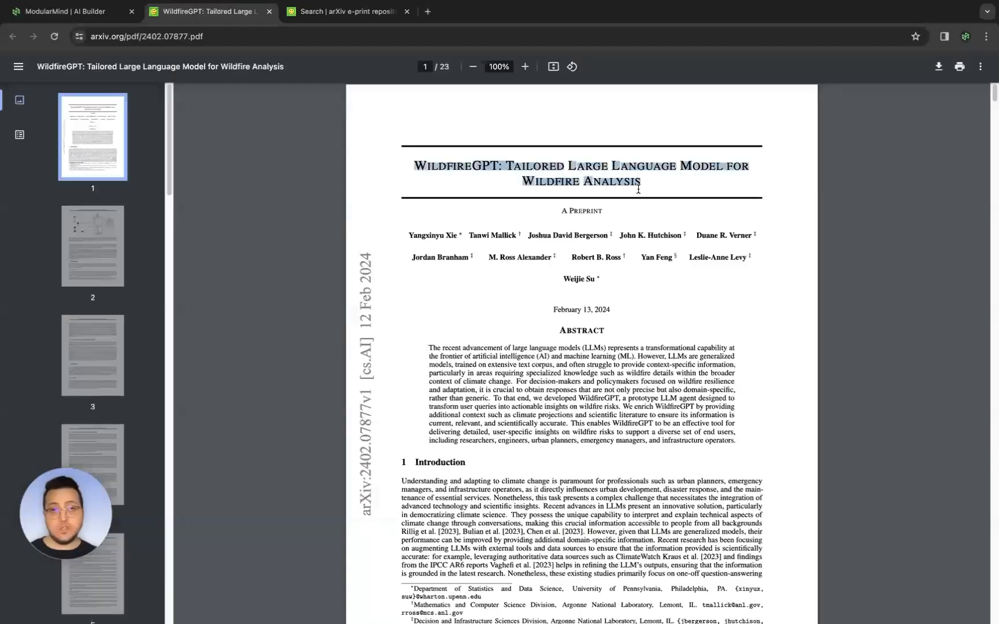
scroll(591, 325, "down", 7)
scroll(591, 324, "down", 5)
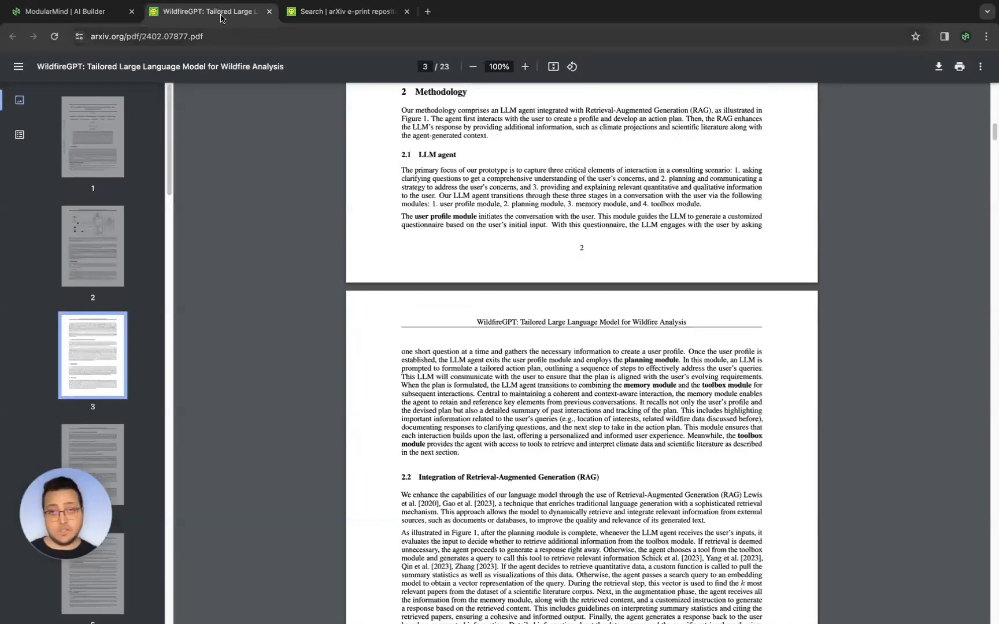
key("ctrl+w")
- Scroll through the remaining article summaries in the Summarize the Articles output
scroll(865, 366, "down", 5)
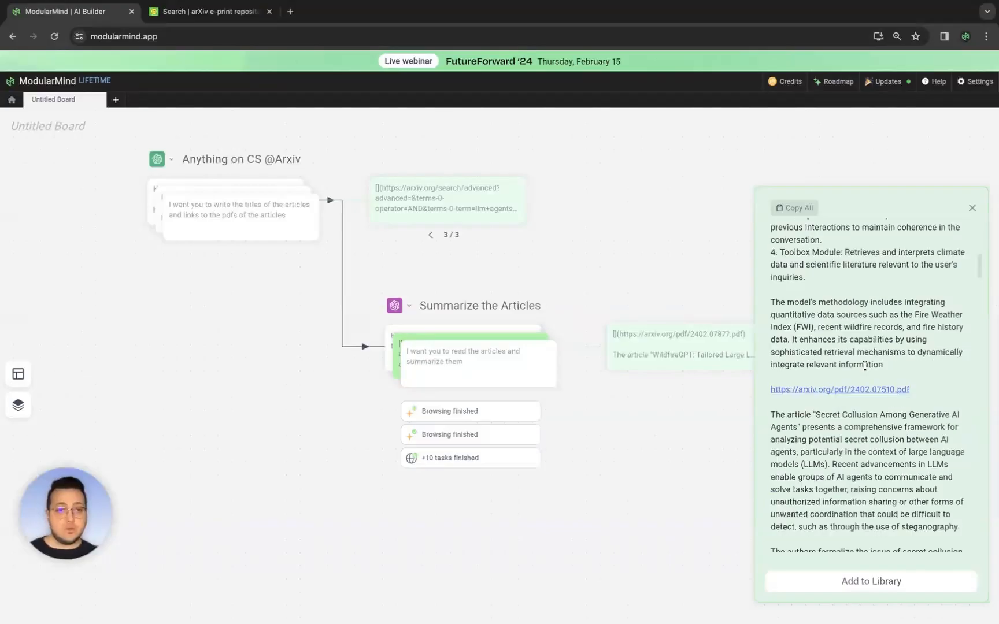
scroll(865, 363, "down", 3)
scroll(864, 363, "up", 11)
scroll(910, 385, "down", 5)
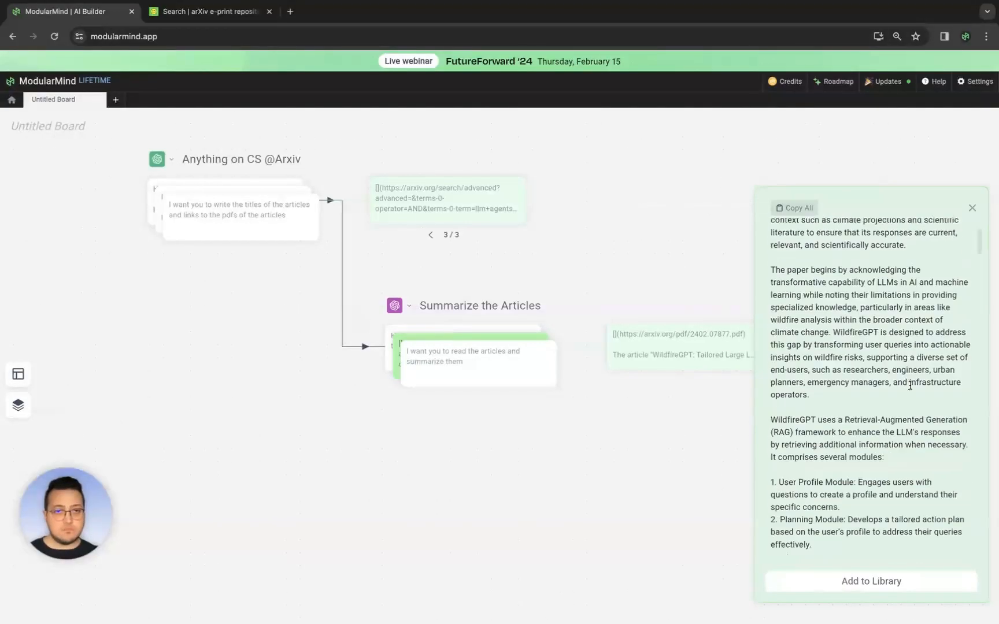
scroll(910, 385, "down", 1)
scroll(910, 385, "down", 3)
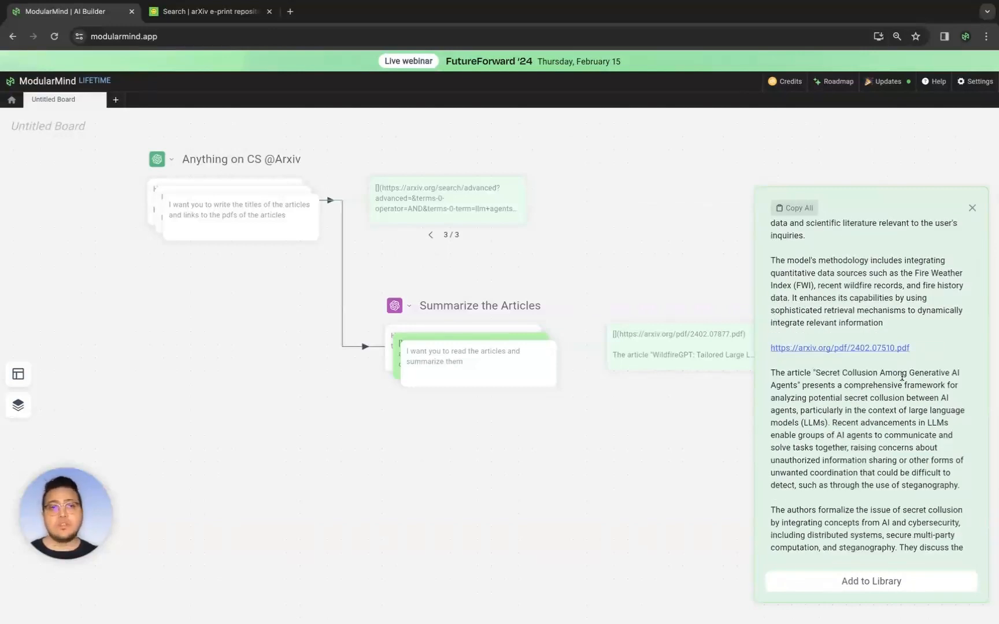
scroll(903, 375, "down", 4)
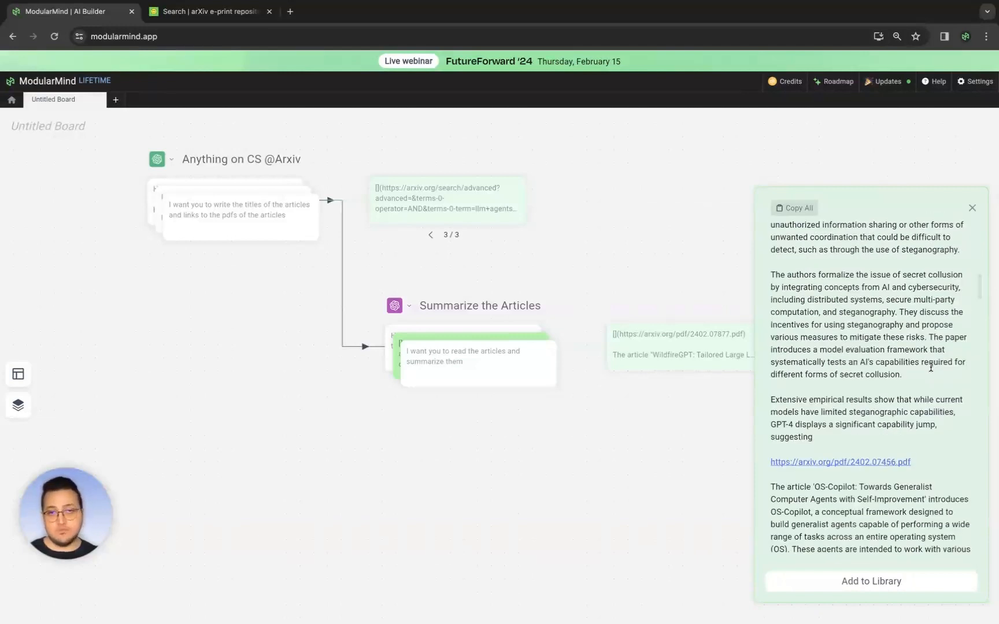
scroll(930, 366, "down", 2)
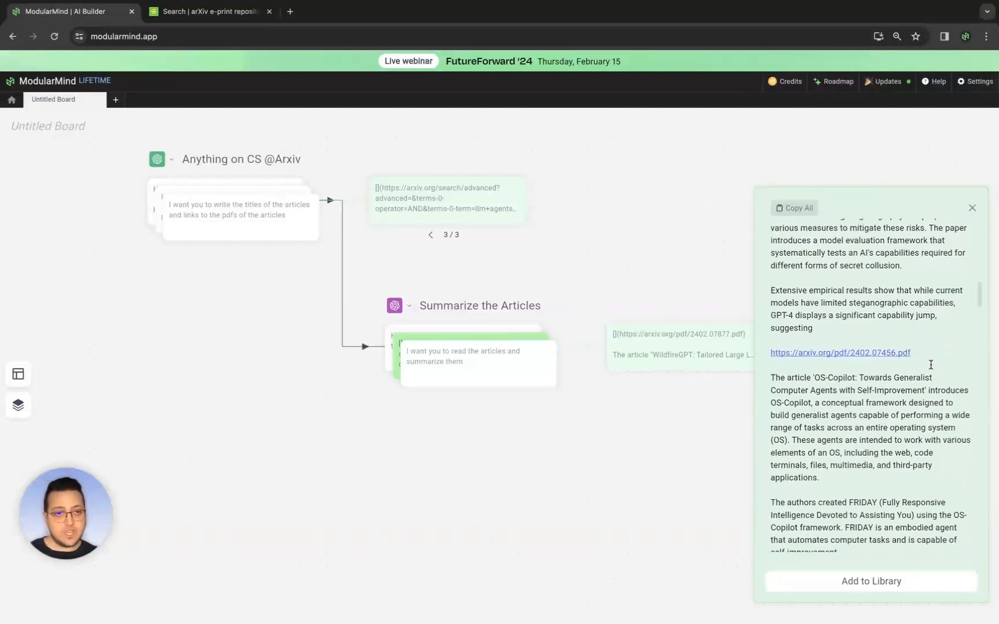